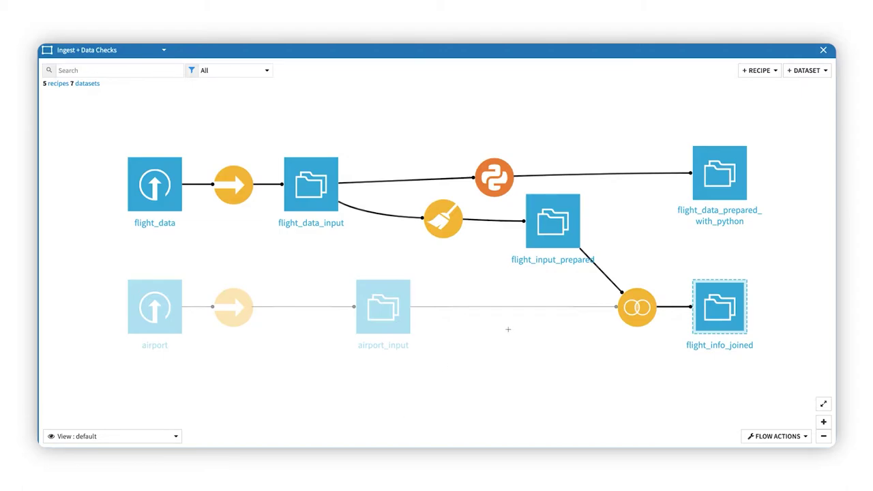
Open the compute_flight_data_prepared_with_python recipe and edit its code in a Code Studio.
{"action": "left_click", "coordinate": [505, 192]}
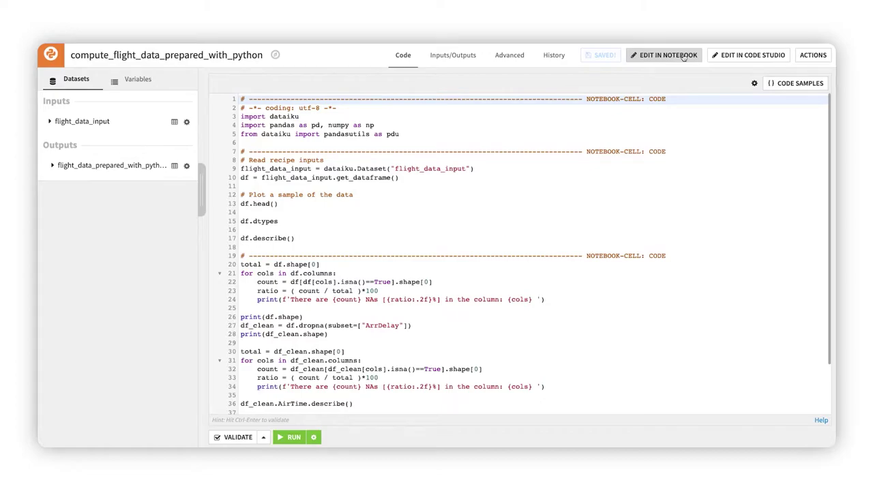
{"action": "left_click", "coordinate": [716, 56]}
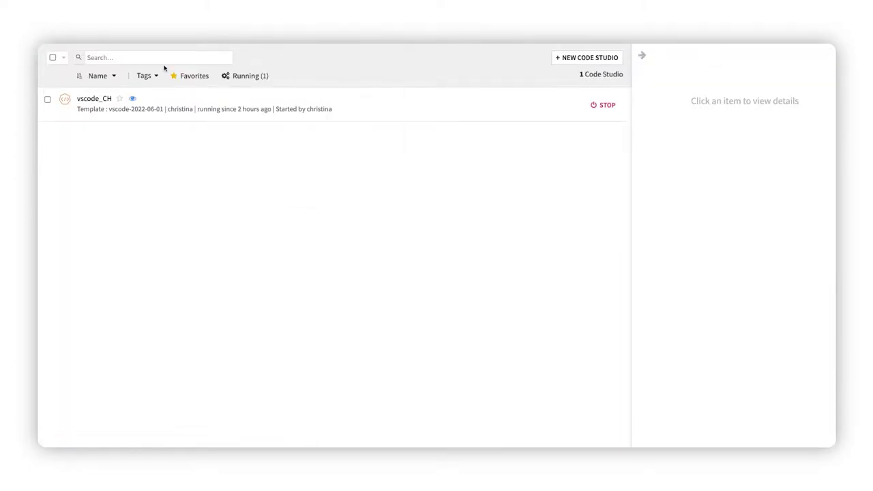
Open vscode_CH and glance at flight_functions.py before returning to the recipe file.
{"action": "left_click", "coordinate": [102, 100]}
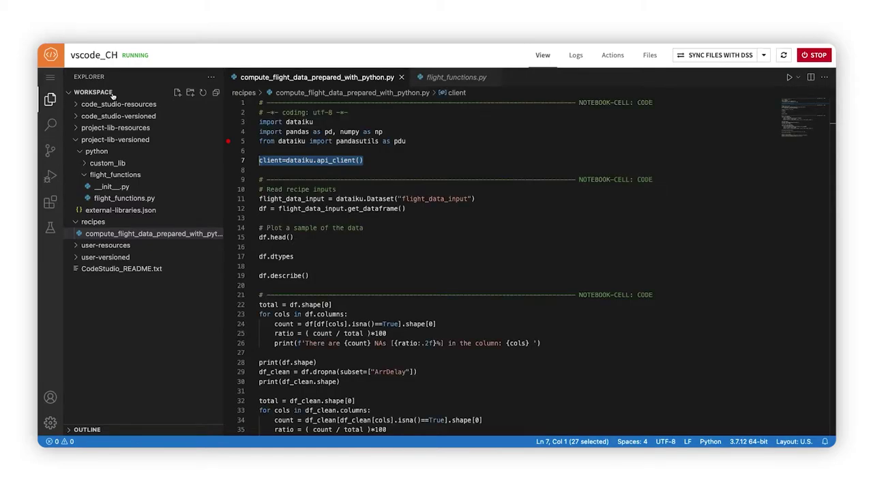
{"action": "left_click", "coordinate": [130, 200]}
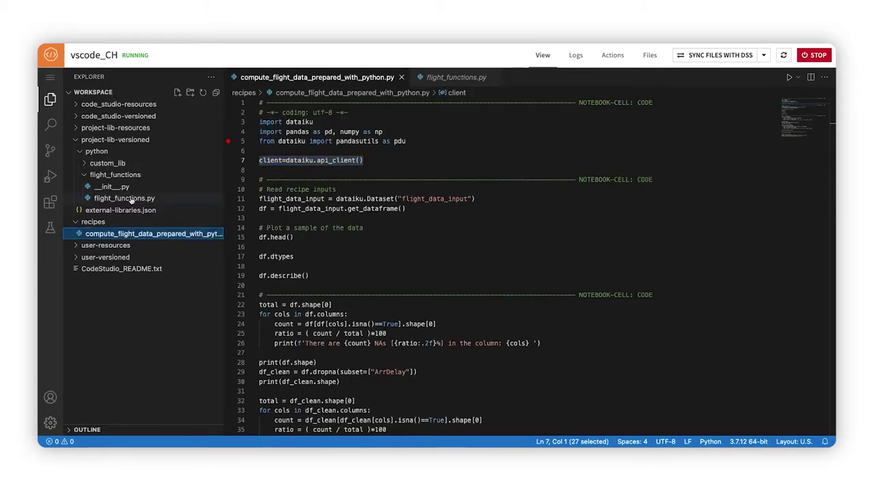
{"action": "left_click", "coordinate": [125, 234]}
Add a client.api_key line on line 8 with a breakpoint, and show the debugging view.
{"action": "left_click", "coordinate": [374, 161]}
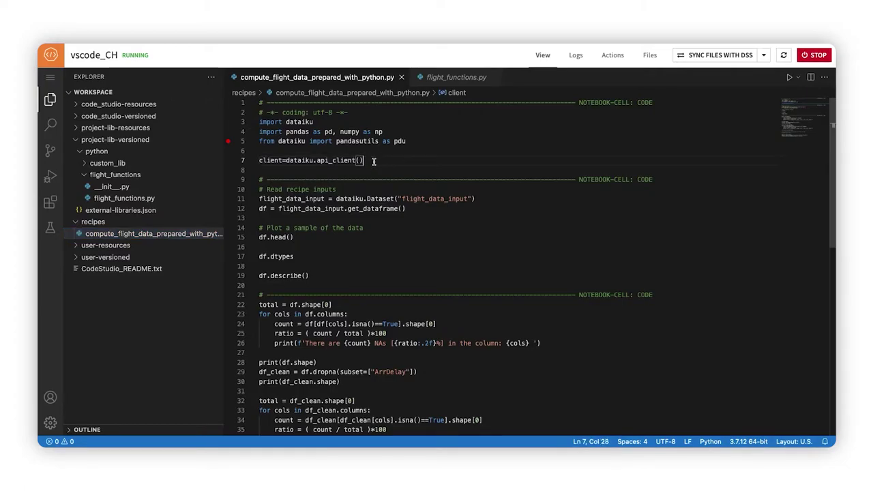
{"action": "key", "text": "Return"}
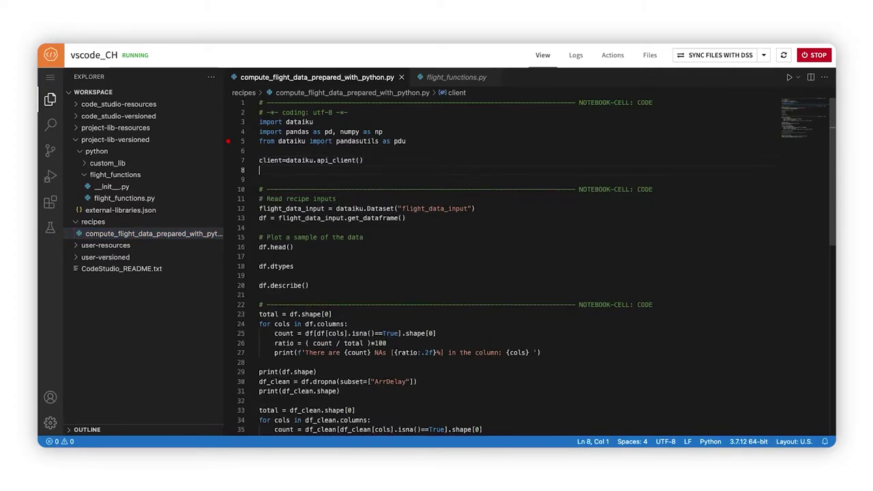
{"action": "type", "text": "cli"}
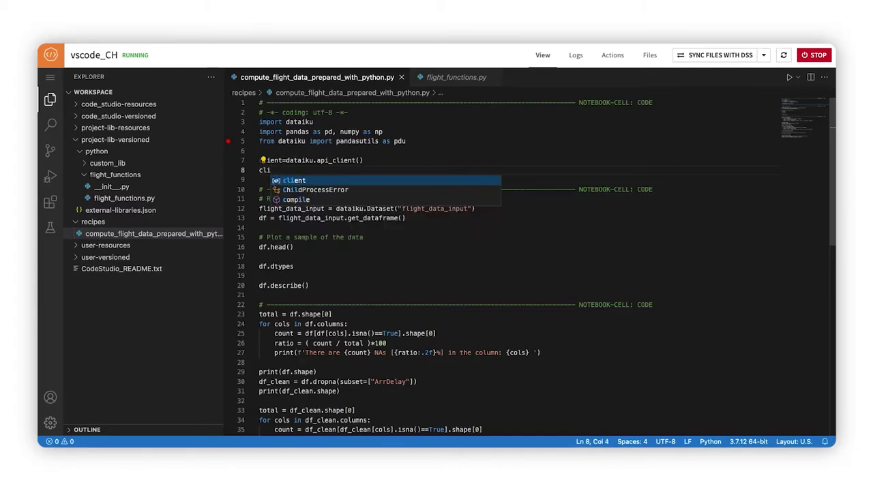
{"action": "type", "text": "ent."}
{"action": "key", "text": "Return"}
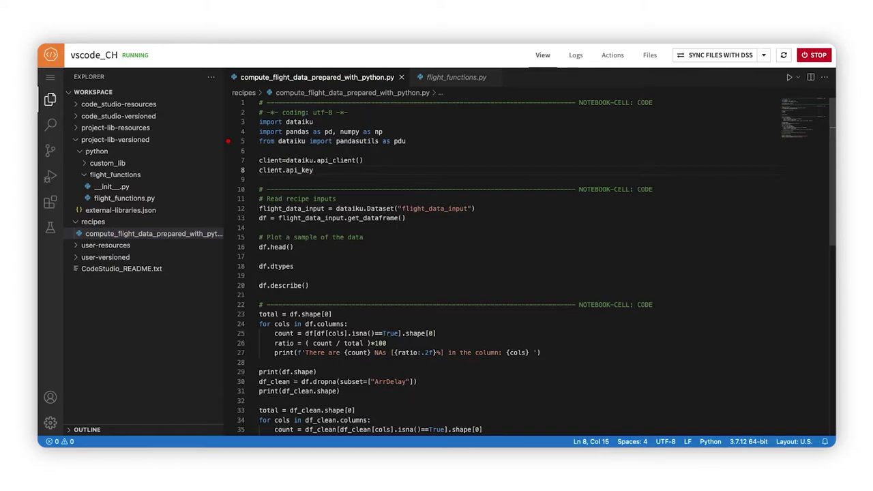
{"action": "mouse_move", "coordinate": [310, 170]}
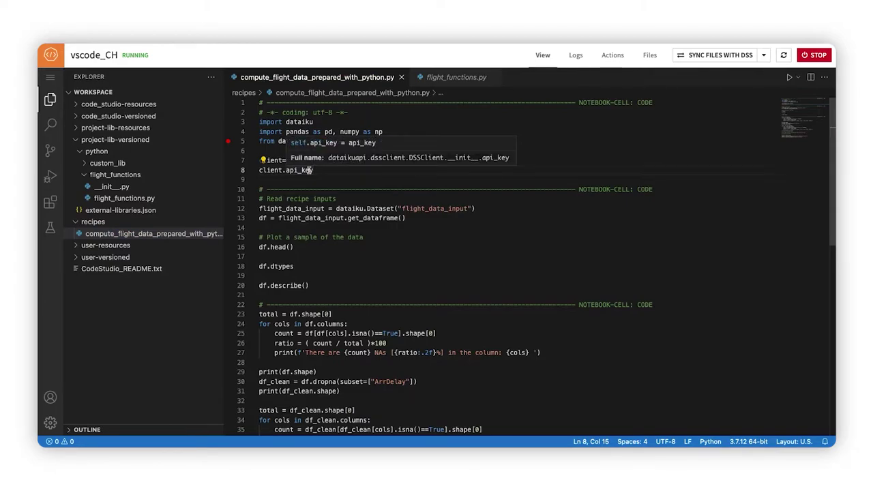
{"action": "left_click", "coordinate": [229, 170]}
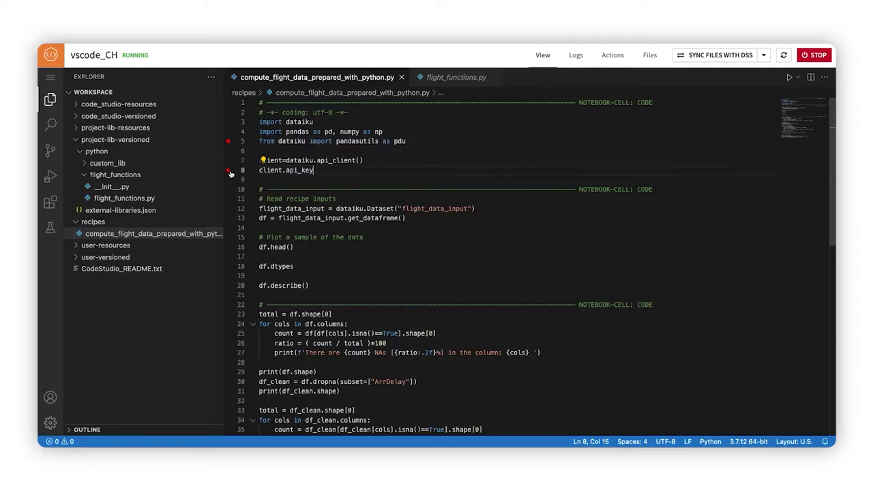
{"action": "left_click", "coordinate": [50, 179]}
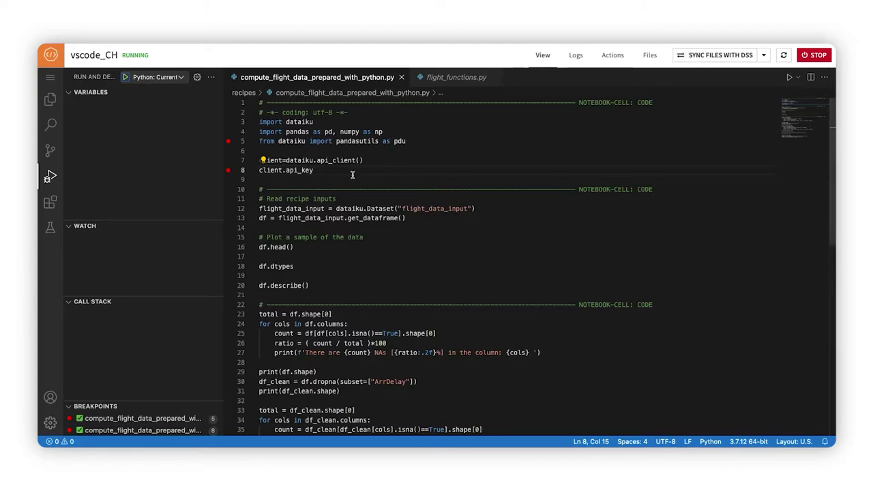
Select lines 7 and 8 of the recipe code.
{"action": "left_click_drag", "start_coordinate": [326, 170], "coordinate": [232, 159]}
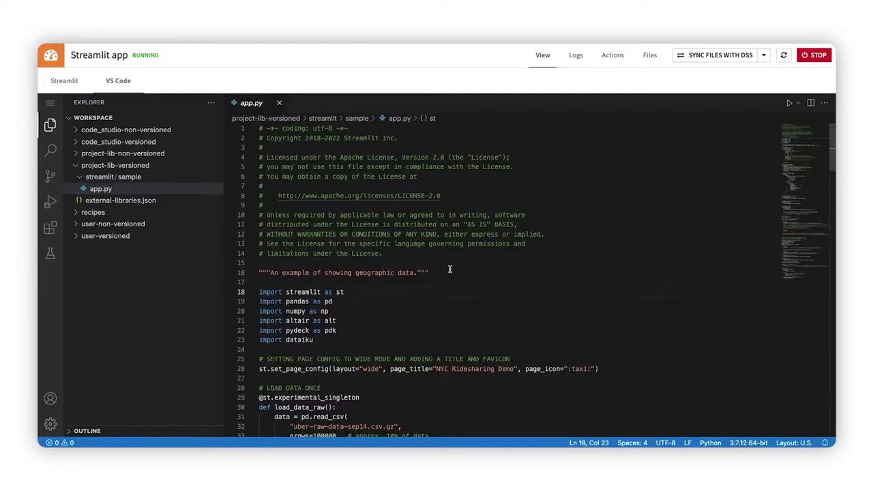
Display the running NYC Uber Ridesharing Data Streamlit app output.
{"action": "scroll", "coordinate": [450, 268], "scroll_direction": "down", "scroll_amount": 6}
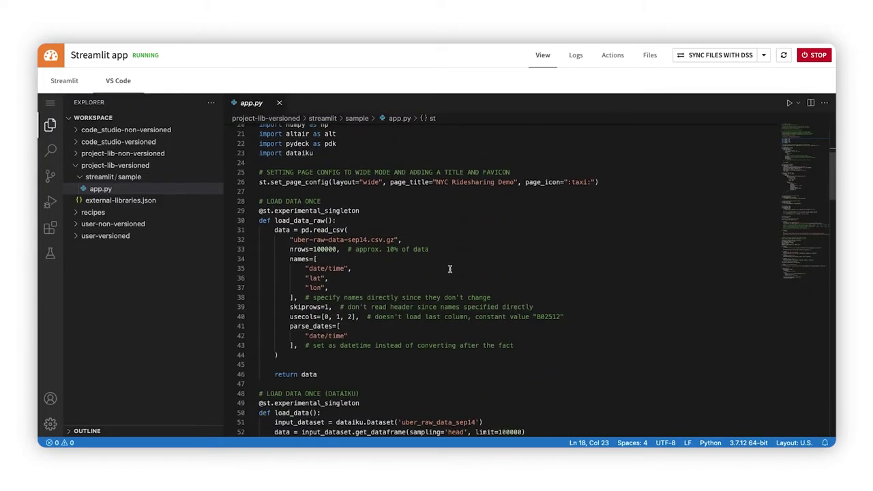
{"action": "left_click", "coordinate": [72, 83]}
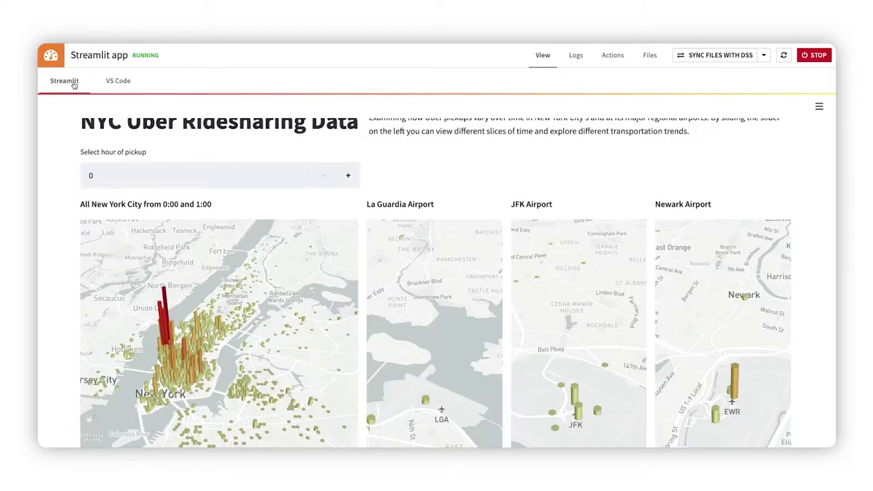
{"action": "scroll", "coordinate": [831, 201], "scroll_direction": "down", "scroll_amount": 2}
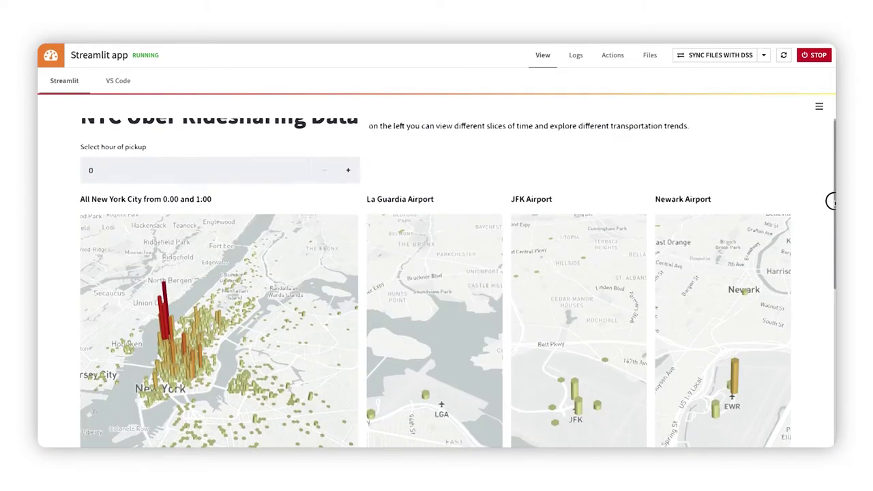
{"action": "left_click_drag", "start_coordinate": [831, 202], "coordinate": [831, 153]}
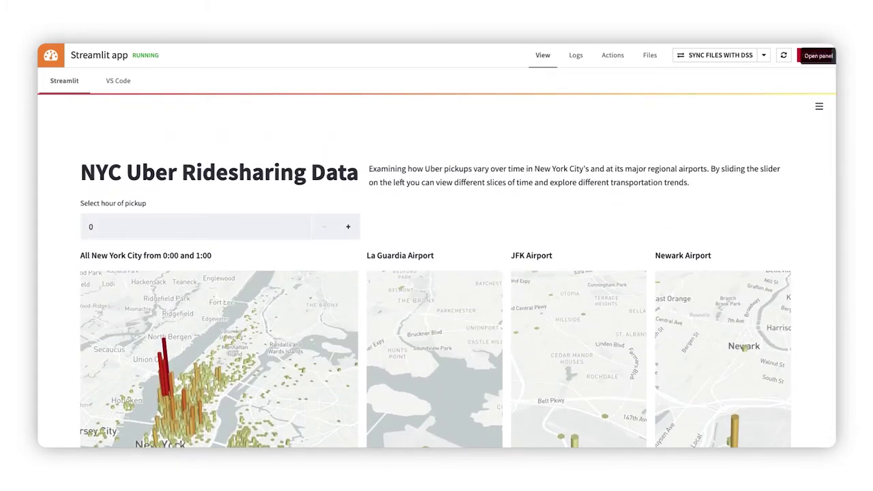
Review the publish-as-webapp dialog and cancel it without publishing.
{"action": "left_click", "coordinate": [818, 56]}
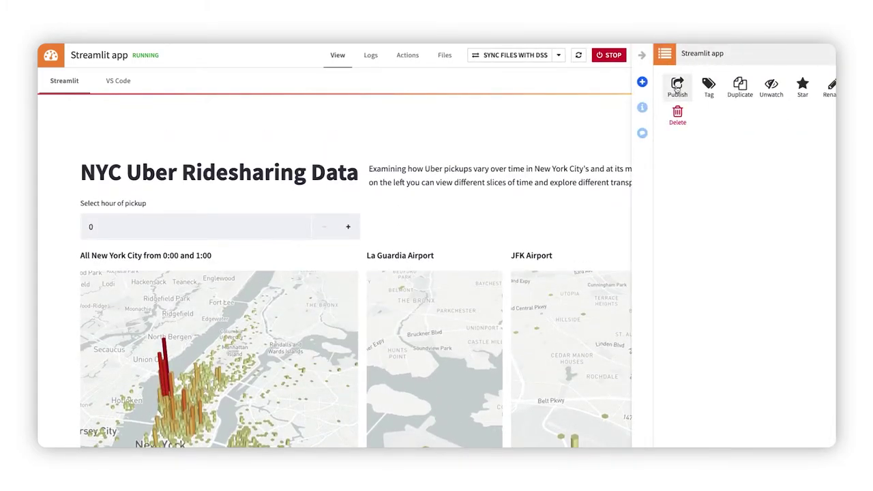
{"action": "left_click", "coordinate": [676, 87]}
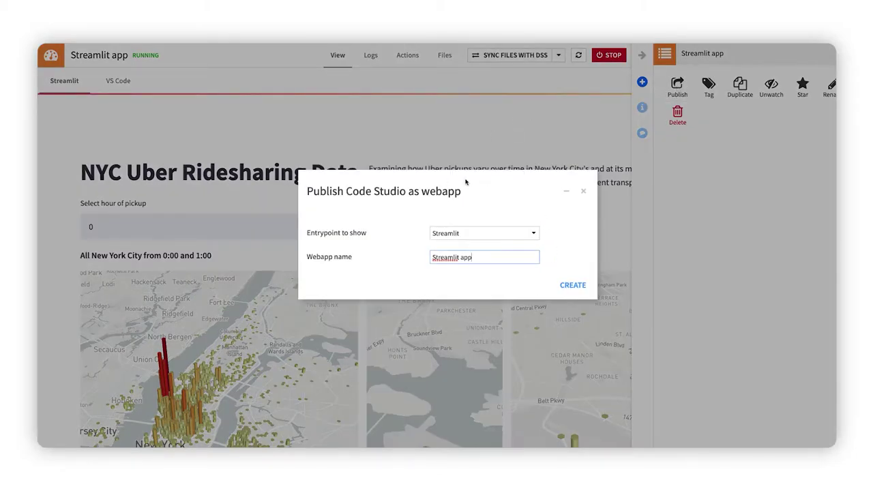
{"action": "left_click", "coordinate": [583, 190]}
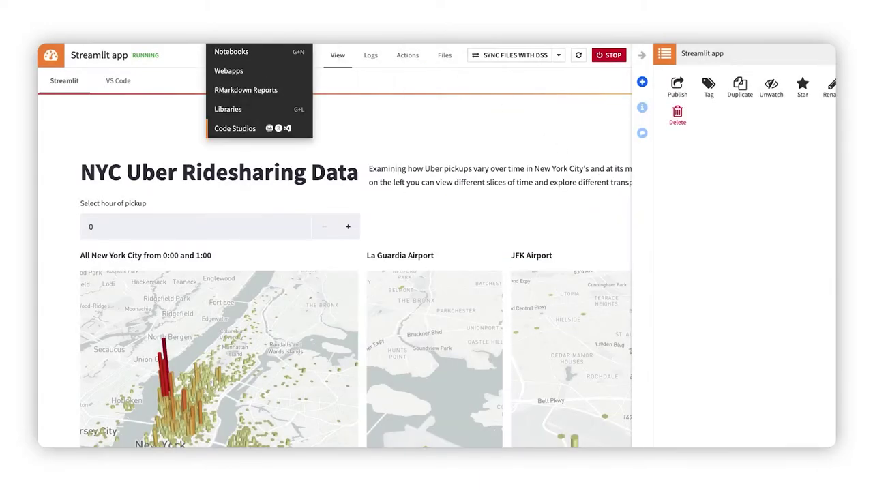
Scroll through the xptracking-sklearn notebook's MLflow run logging and model promotion sections.
{"action": "left_click", "coordinate": [228, 71]}
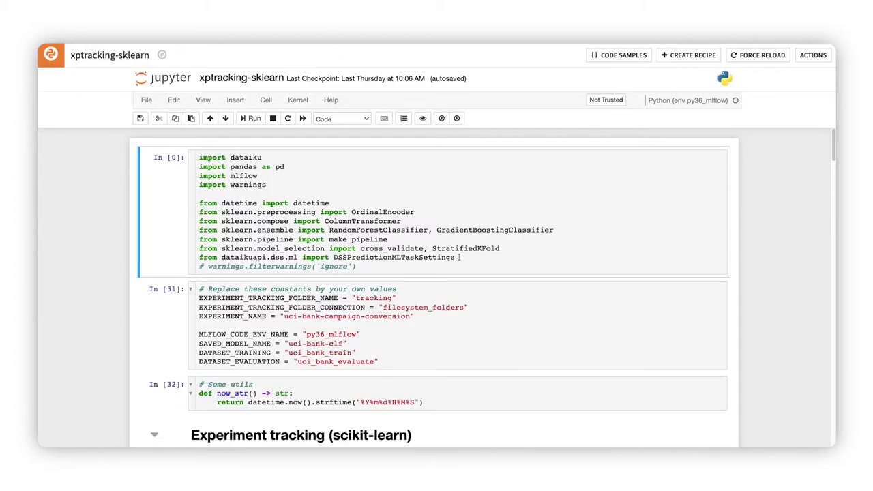
{"action": "scroll", "coordinate": [459, 258], "scroll_direction": "down", "scroll_amount": 5}
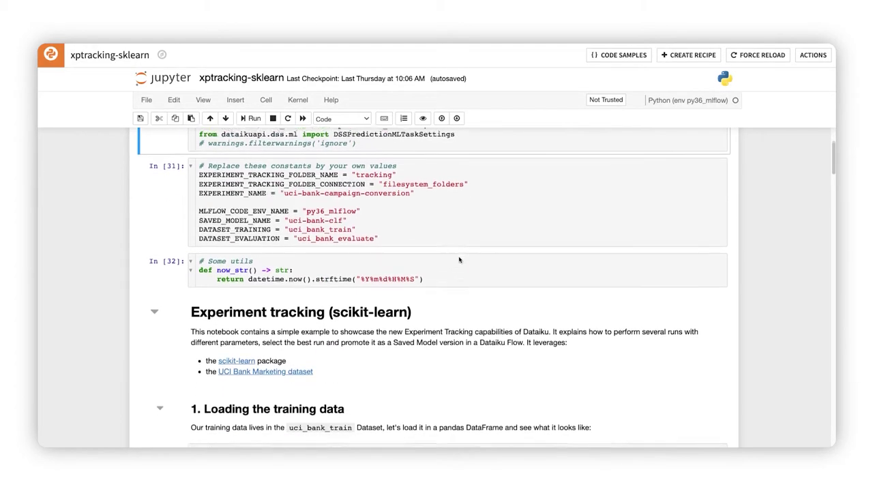
{"action": "scroll", "coordinate": [460, 259], "scroll_direction": "down", "scroll_amount": 2}
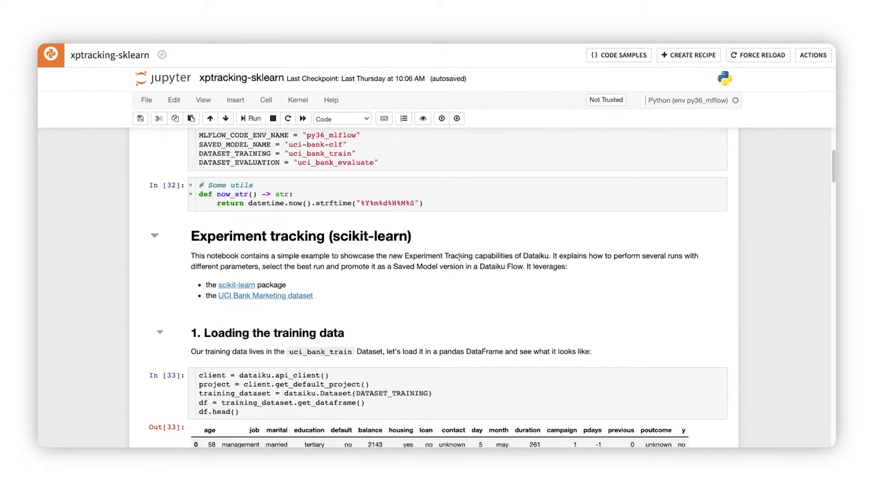
{"action": "scroll", "coordinate": [459, 258], "scroll_direction": "down", "scroll_amount": 5}
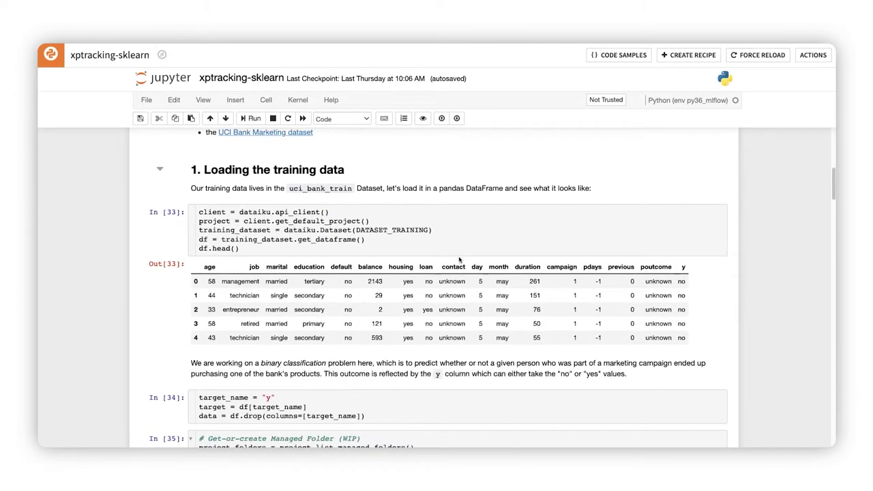
{"action": "scroll", "coordinate": [459, 259], "scroll_direction": "down", "scroll_amount": 4}
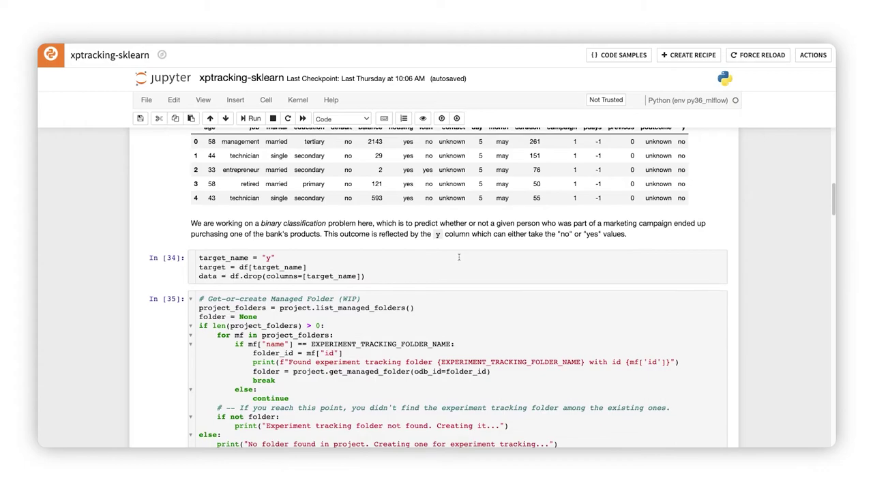
{"action": "scroll", "coordinate": [459, 258], "scroll_direction": "down", "scroll_amount": 10}
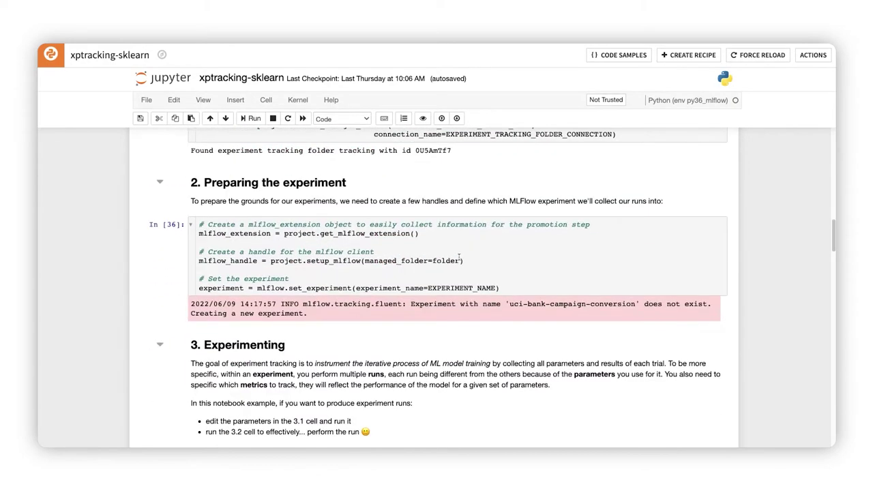
{"action": "scroll", "coordinate": [354, 282], "scroll_direction": "down", "scroll_amount": 6}
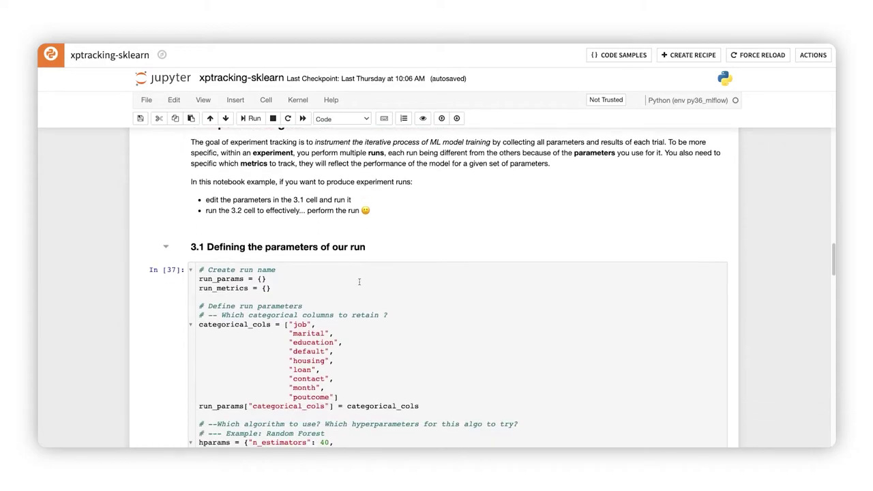
{"action": "scroll", "coordinate": [360, 281], "scroll_direction": "down", "scroll_amount": 8}
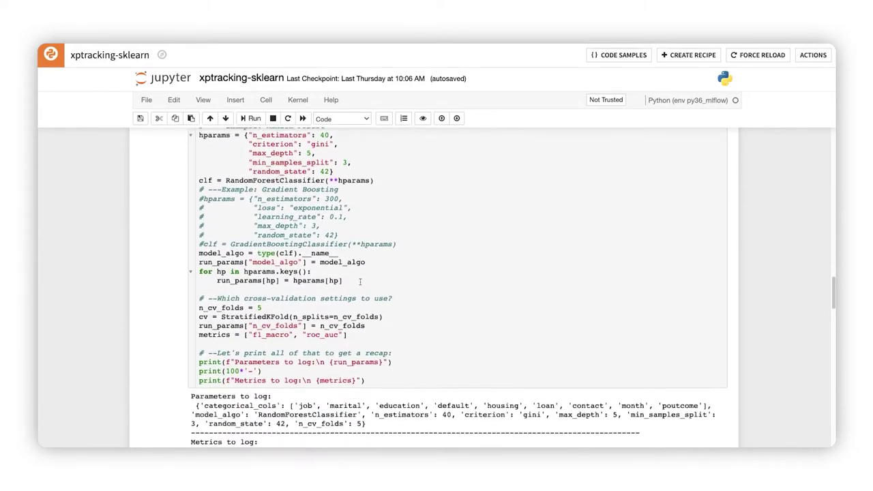
{"action": "scroll", "coordinate": [360, 282], "scroll_direction": "down", "scroll_amount": 6}
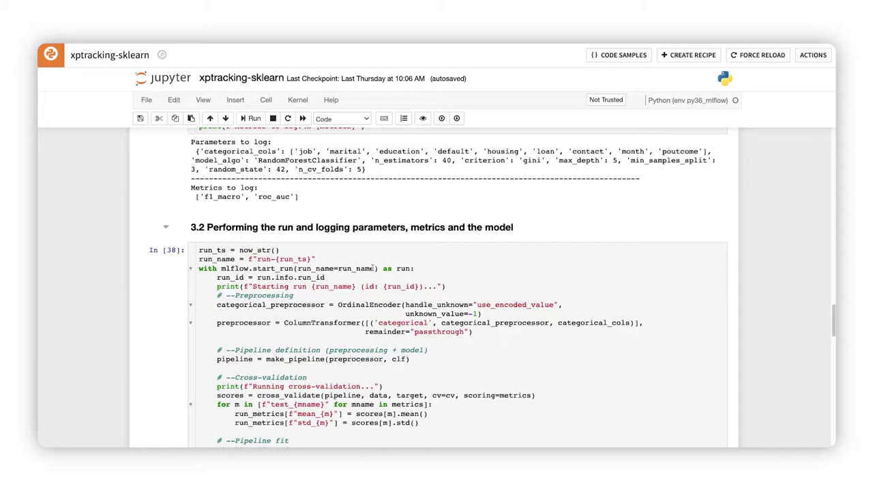
{"action": "scroll", "coordinate": [383, 256], "scroll_direction": "up", "scroll_amount": 1}
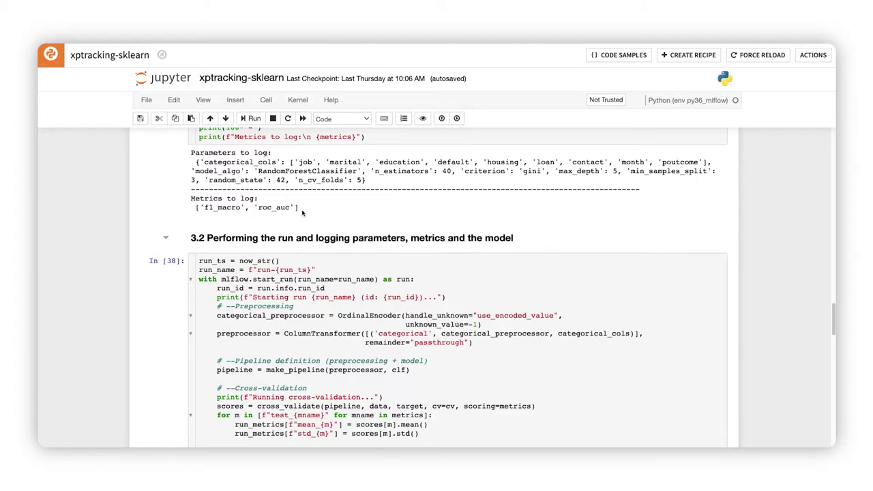
{"action": "scroll", "coordinate": [304, 212], "scroll_direction": "down", "scroll_amount": 15}
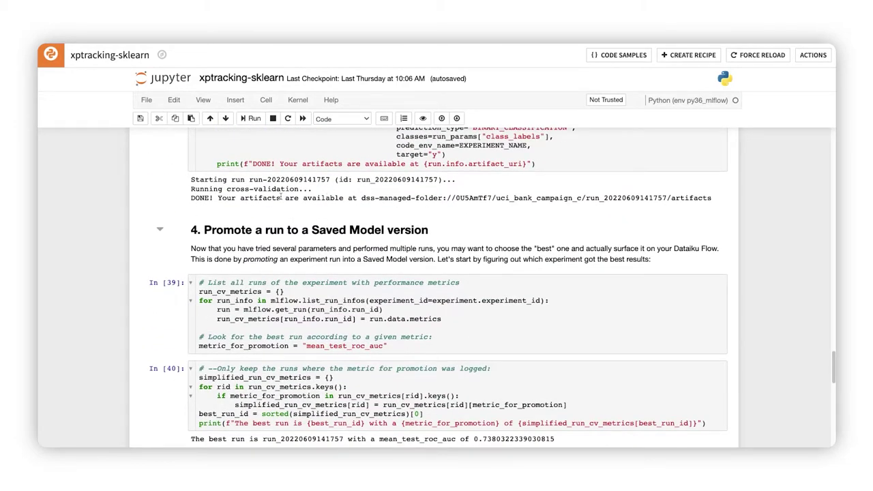
{"action": "scroll", "coordinate": [280, 197], "scroll_direction": "up", "scroll_amount": 8}
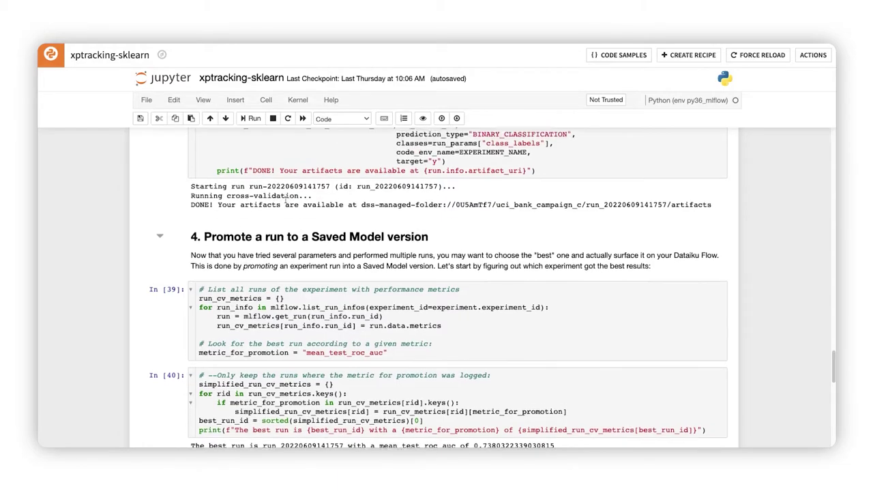
{"action": "scroll", "coordinate": [286, 199], "scroll_direction": "up", "scroll_amount": 4}
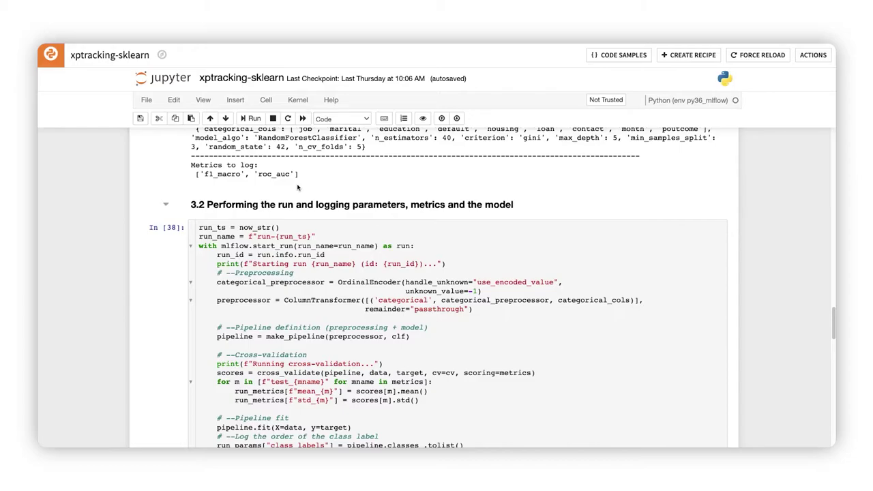
{"action": "left_click", "coordinate": [162, 55]}
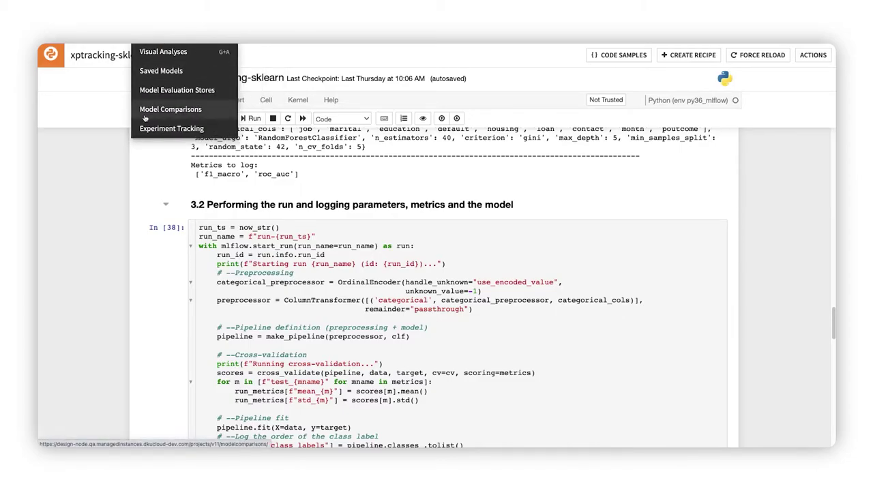
Open Experiment Tracking and the uci-bank-test experiment's seven runs.
{"action": "left_click", "coordinate": [146, 128]}
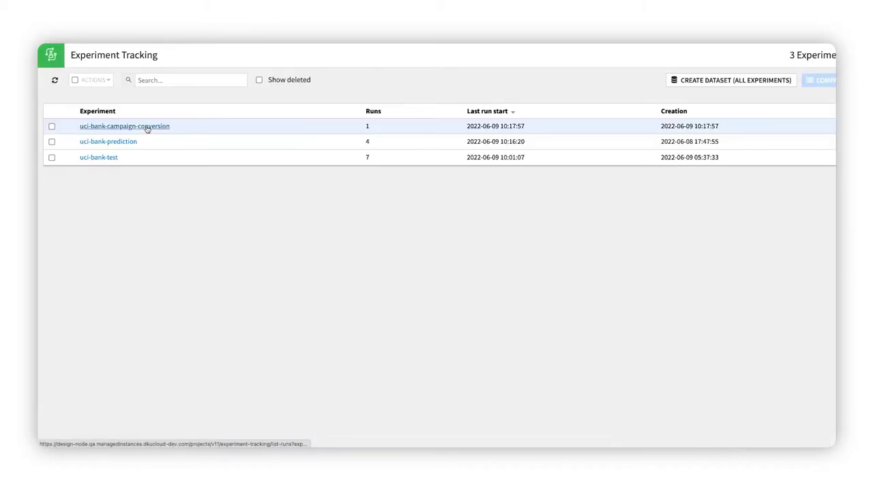
{"action": "left_click", "coordinate": [107, 161]}
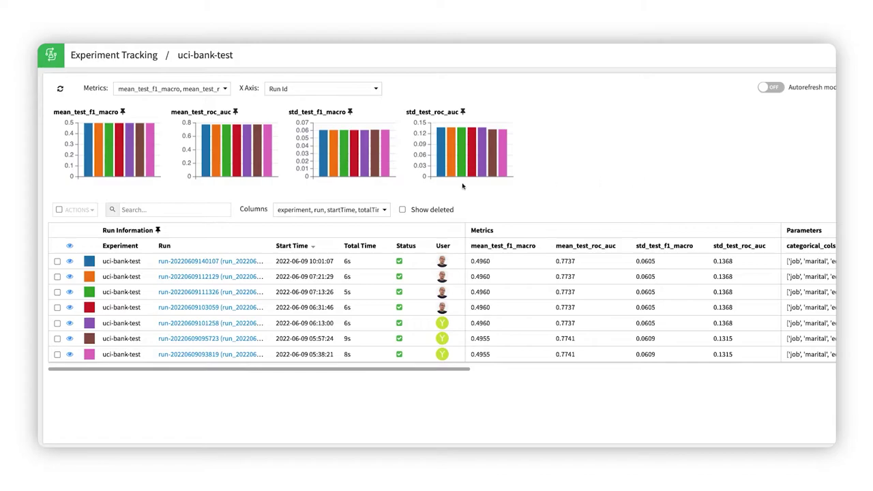
Browse the latest run's RandomForestClassifier artifacts, previewing MLmodel and model.pkl.
{"action": "left_click", "coordinate": [173, 262]}
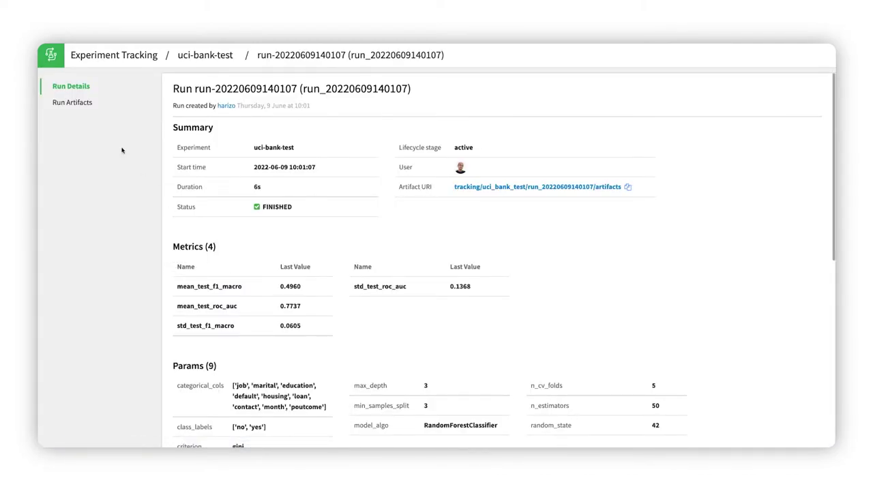
{"action": "left_click", "coordinate": [83, 109]}
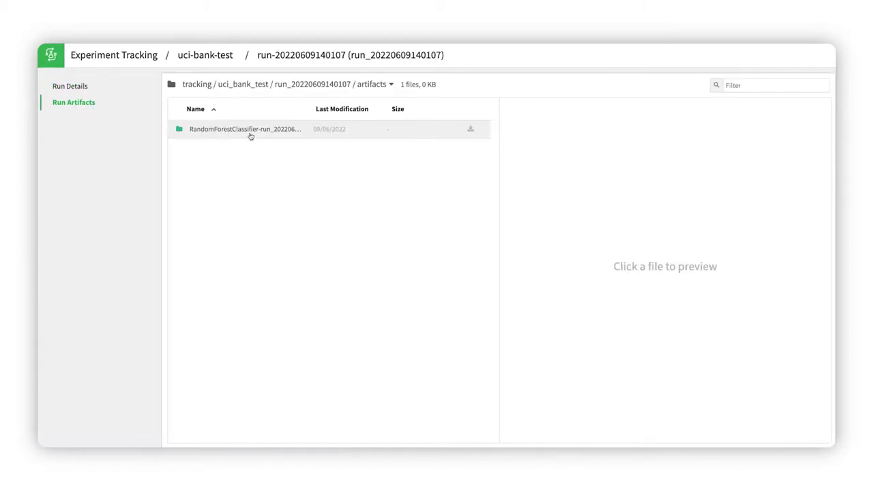
{"action": "left_click", "coordinate": [249, 131]}
{"action": "left_click", "coordinate": [243, 148]}
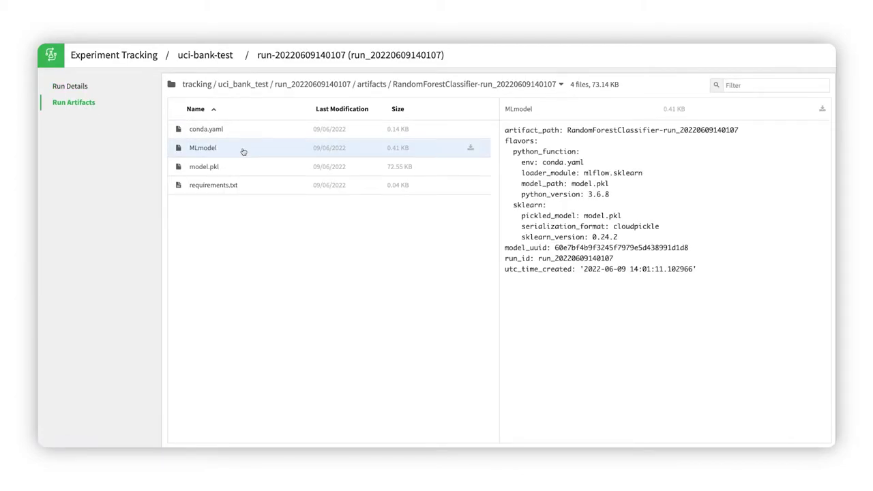
{"action": "left_click", "coordinate": [237, 162]}
{"action": "left_click", "coordinate": [239, 147]}
Review the run's summary details, then return to the project Flow.
{"action": "left_click", "coordinate": [81, 88]}
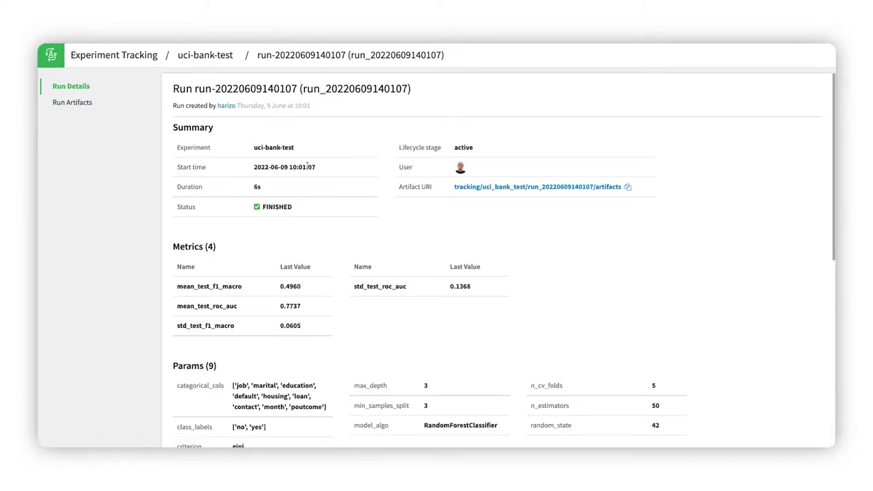
{"action": "scroll", "coordinate": [307, 166], "scroll_direction": "down", "scroll_amount": 3}
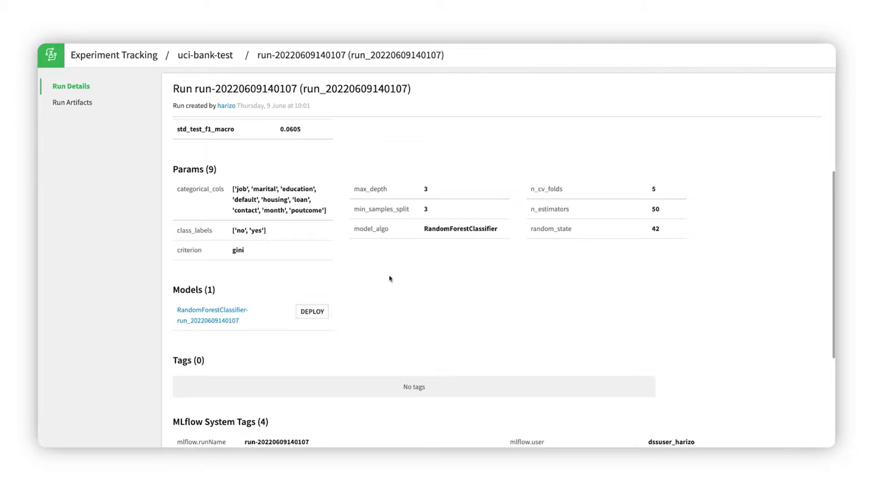
{"action": "left_click", "coordinate": [114, 55]}
{"action": "left_click", "coordinate": [125, 55]}
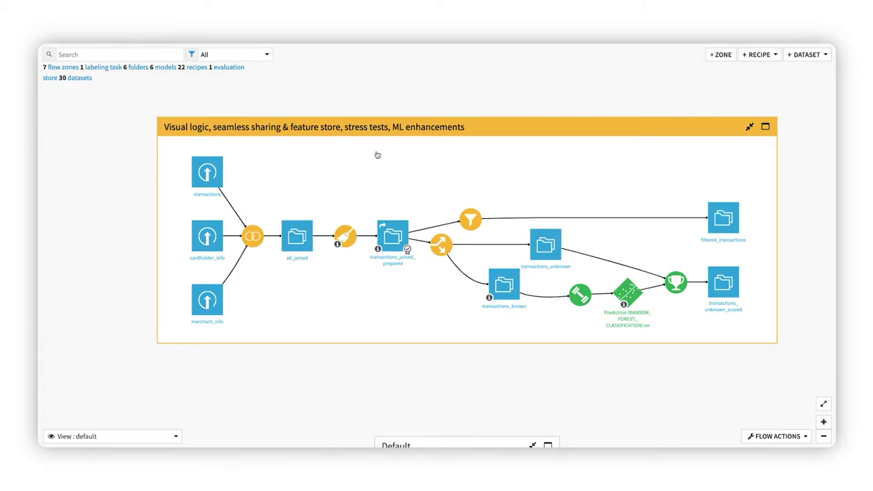
Check transactions_joined_prepared's publish options, then open the Feature Store with its 11 feature groups.
{"action": "left_click", "coordinate": [394, 234]}
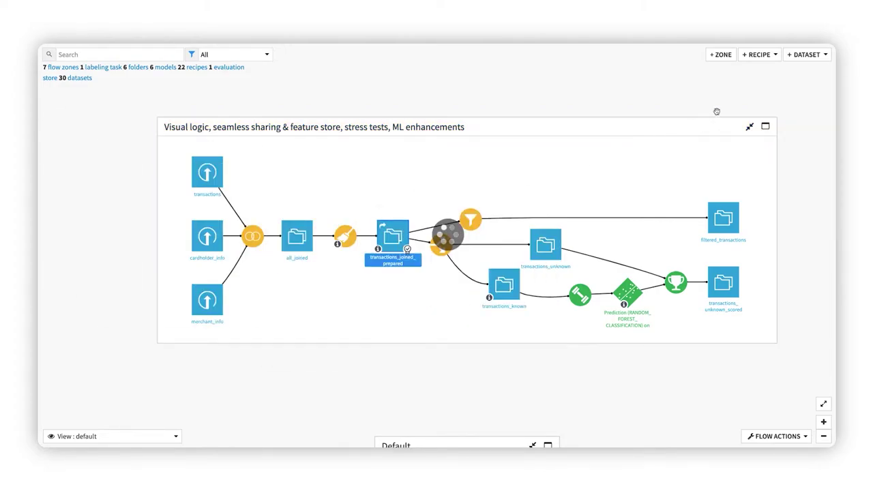
{"action": "left_click", "coordinate": [827, 81]}
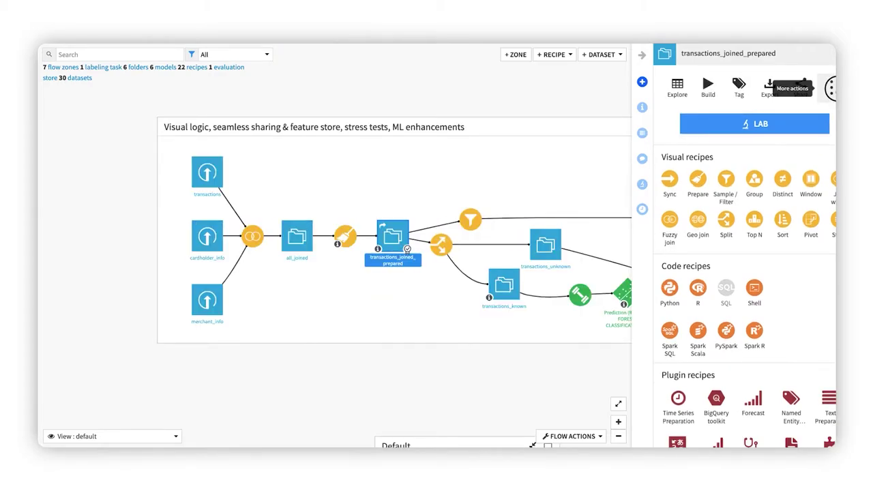
{"action": "left_click", "coordinate": [830, 86]}
{"action": "left_click", "coordinate": [828, 87]}
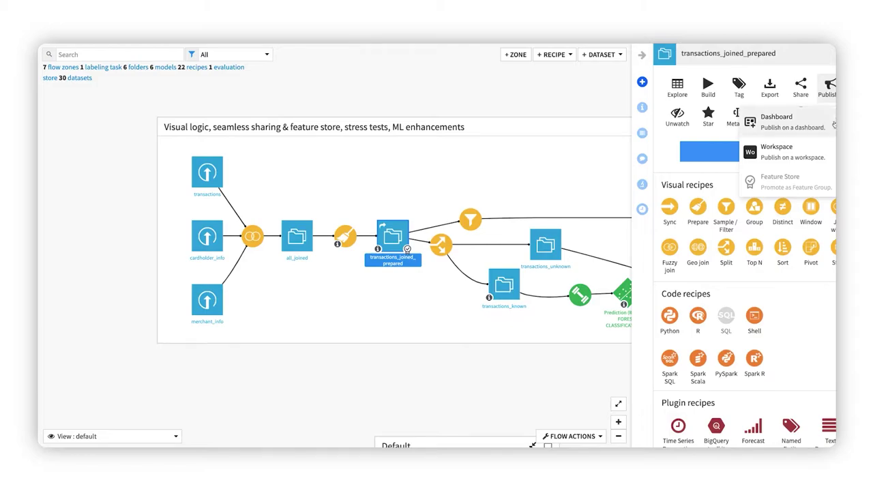
{"action": "mouse_move", "coordinate": [813, 181]}
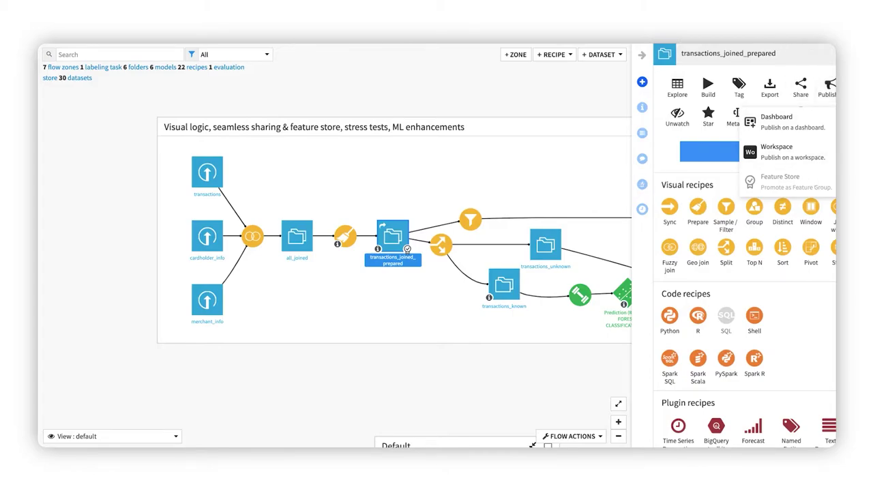
{"action": "left_click", "coordinate": [770, 34]}
{"action": "left_click", "coordinate": [599, 141]}
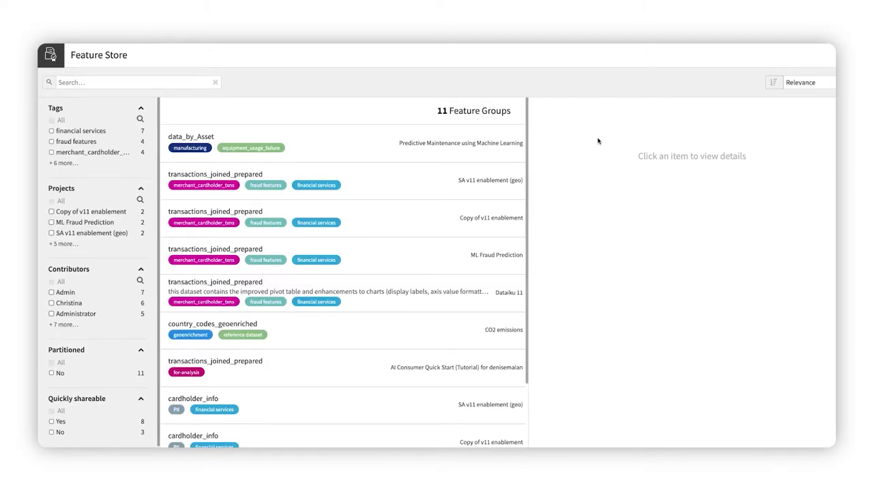
Inspect the seven features listed in the cardholder_info feature group's details.
{"action": "left_click", "coordinate": [271, 404]}
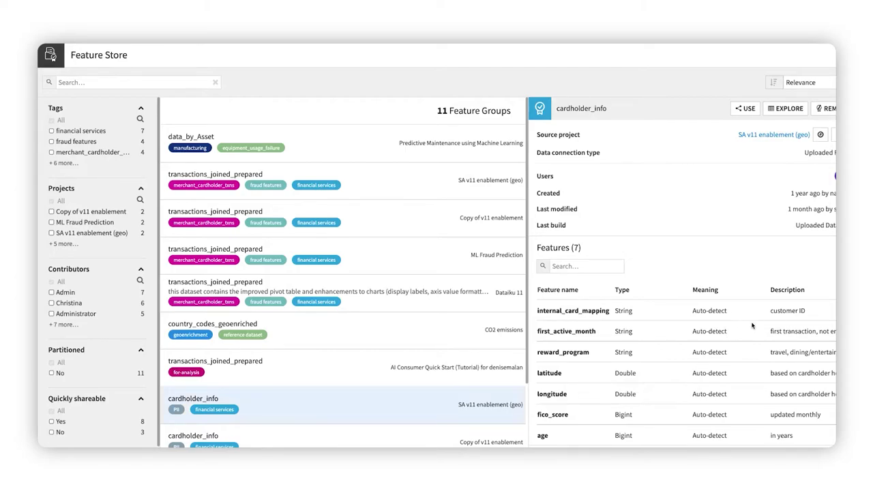
{"action": "scroll", "coordinate": [752, 326], "scroll_direction": "down", "scroll_amount": 2}
{"action": "scroll", "coordinate": [752, 325], "scroll_direction": "down", "scroll_amount": 2}
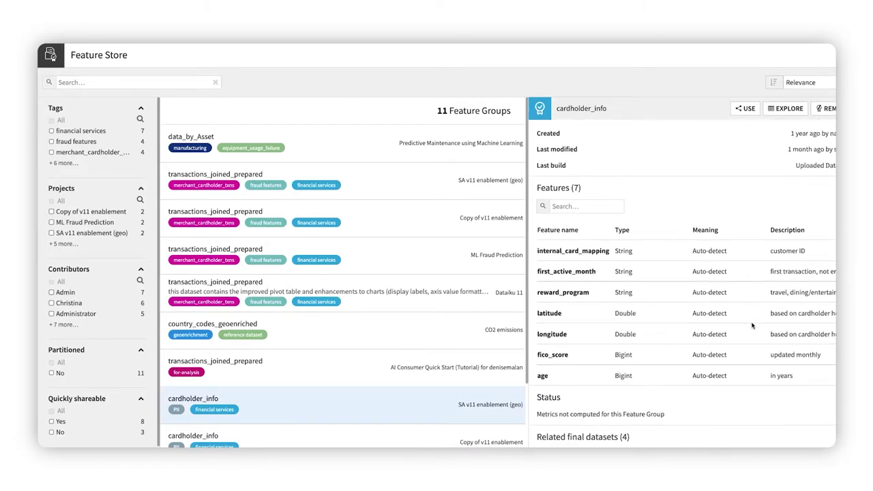
{"action": "scroll", "coordinate": [752, 325], "scroll_direction": "up", "scroll_amount": 4}
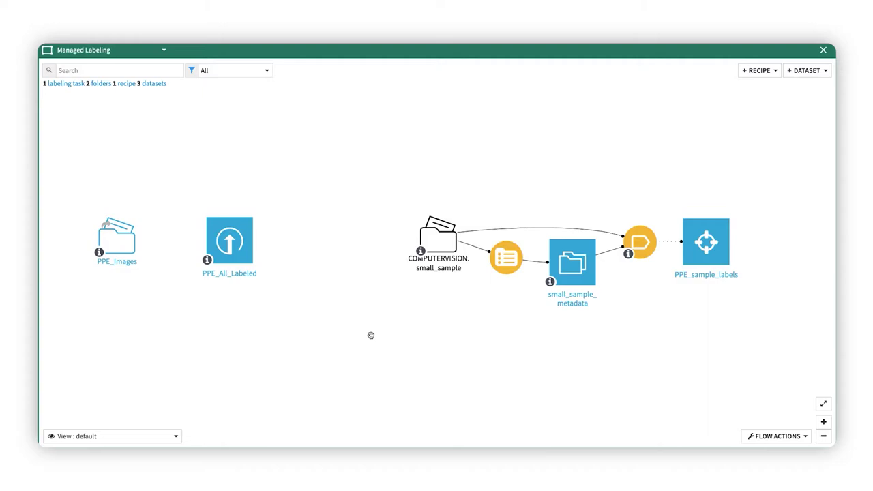
Preview pos_1742.jpg, pos_175.jpg and pos_1750.jpg in PPE_Images, then return to the Flow.
{"action": "double_click", "coordinate": [131, 249]}
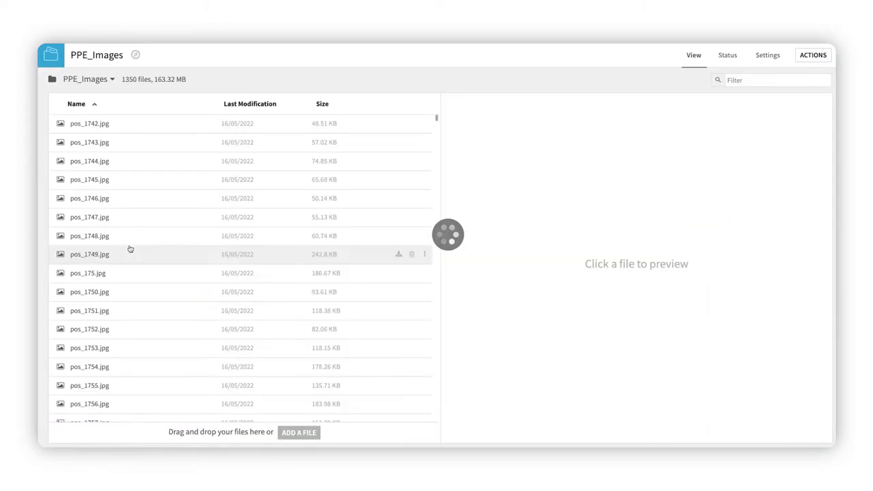
{"action": "left_click", "coordinate": [161, 133]}
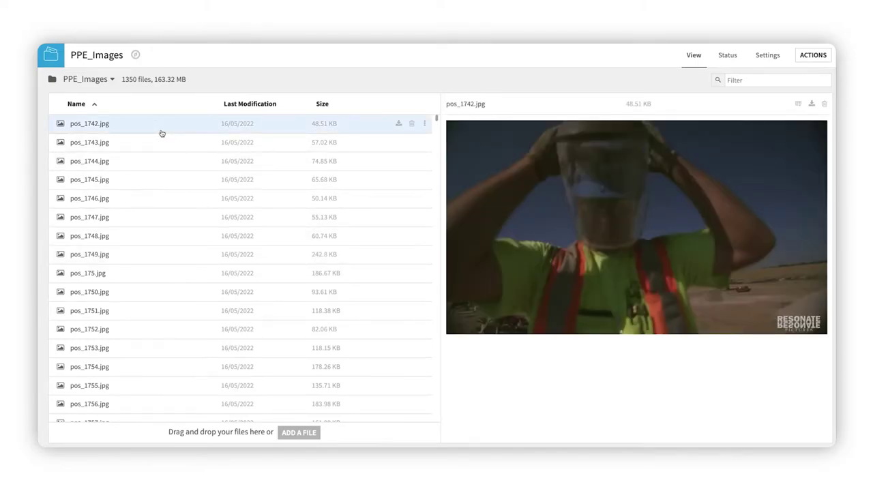
{"action": "left_click", "coordinate": [163, 280]}
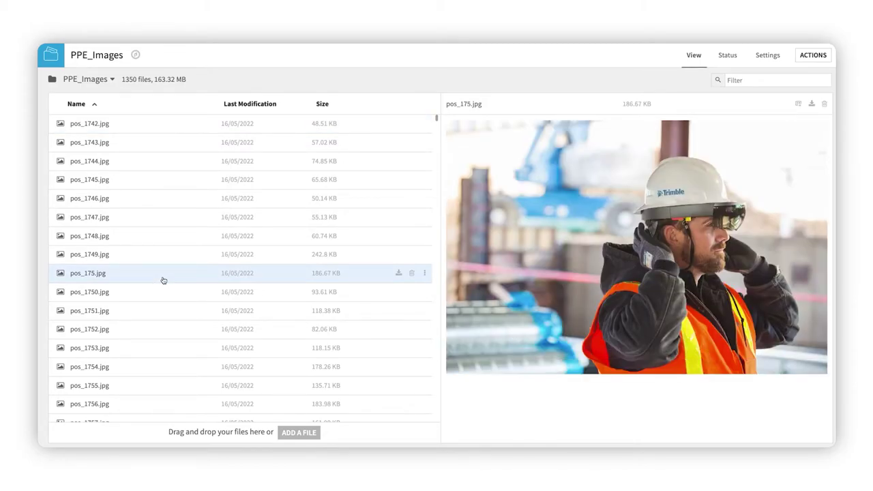
{"action": "left_click", "coordinate": [164, 296]}
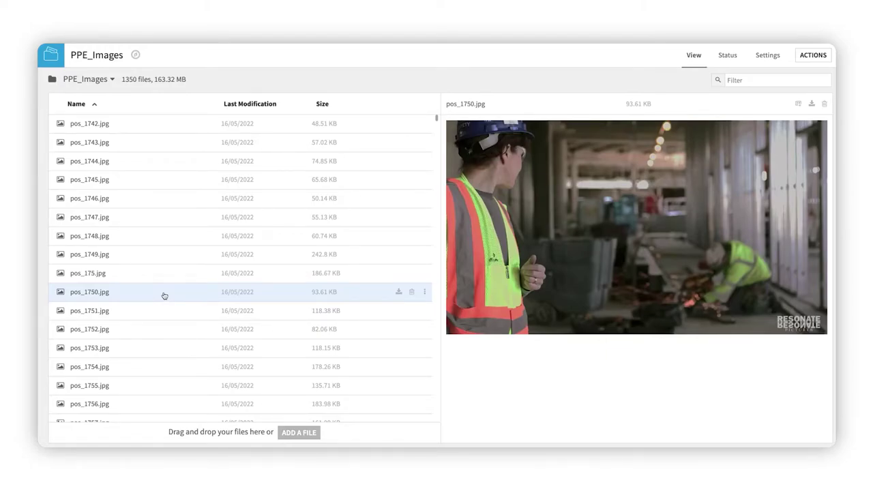
{"action": "key", "text": "g"}
{"action": "key", "text": "f"}
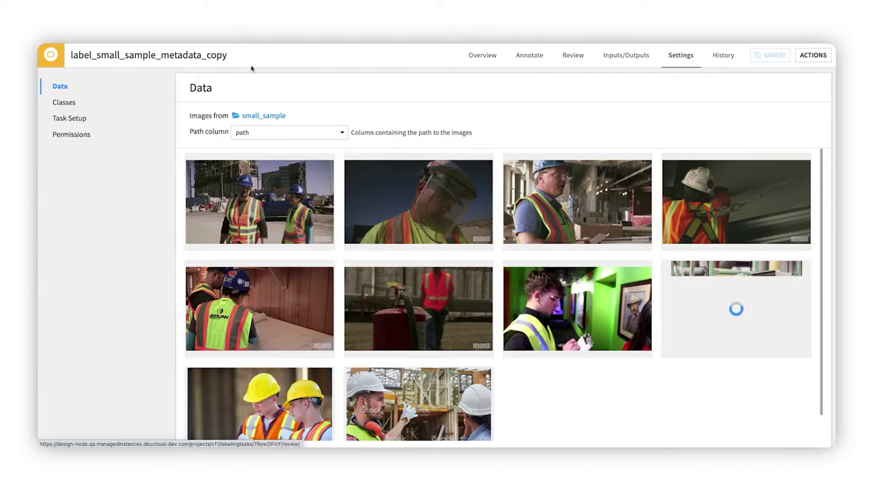
Check the PPE task's classes, labeler instructions and group permissions, then start annotating the first image.
{"action": "left_click", "coordinate": [65, 104]}
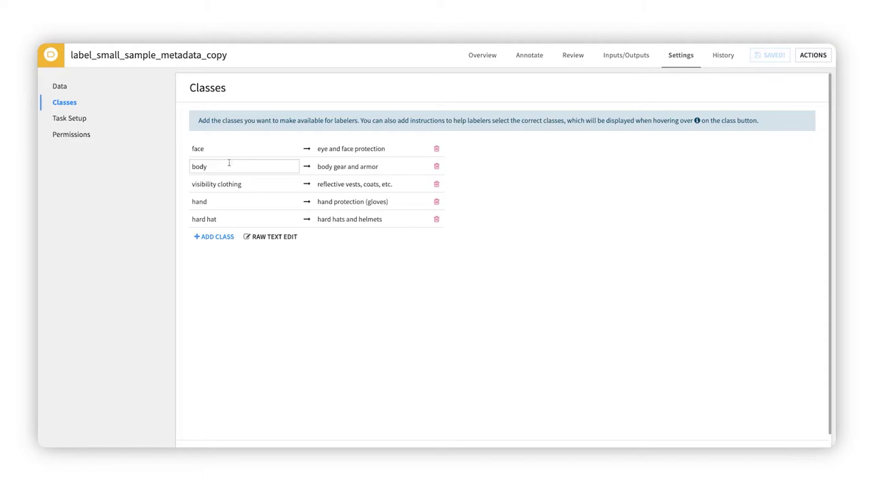
{"action": "left_click", "coordinate": [115, 122]}
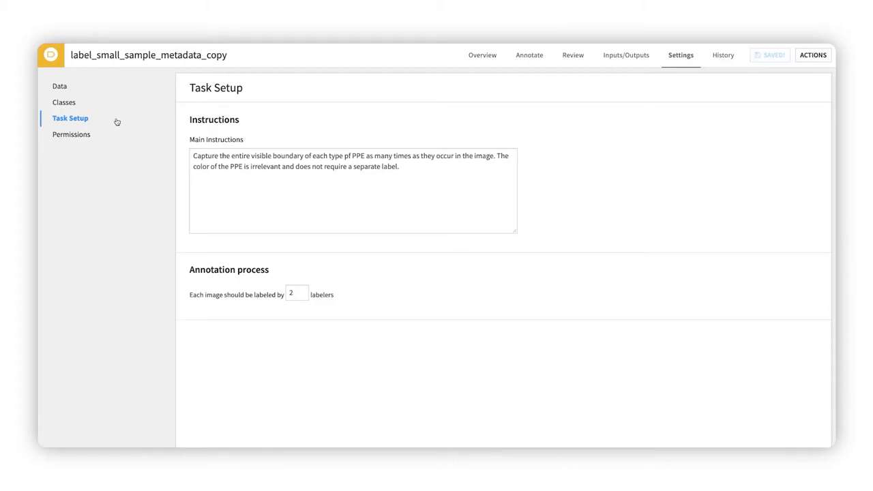
{"action": "mouse_move", "coordinate": [300, 291]}
{"action": "left_click", "coordinate": [77, 137]}
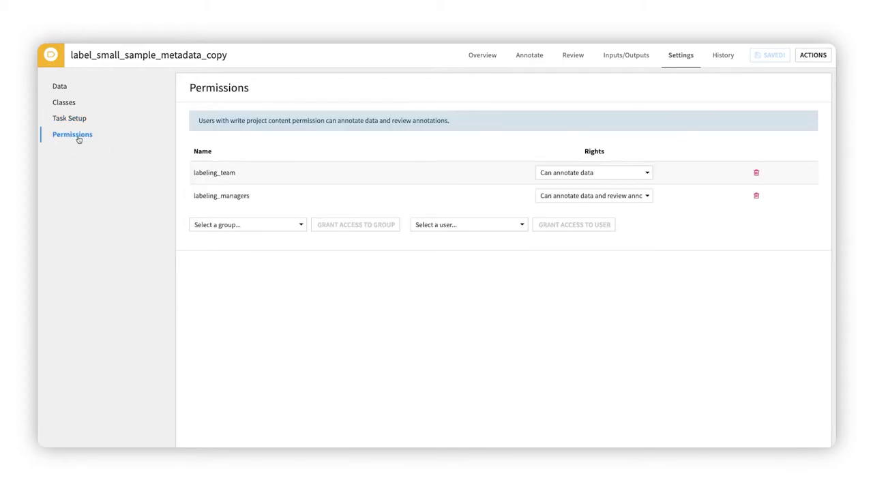
{"action": "left_click", "coordinate": [525, 57]}
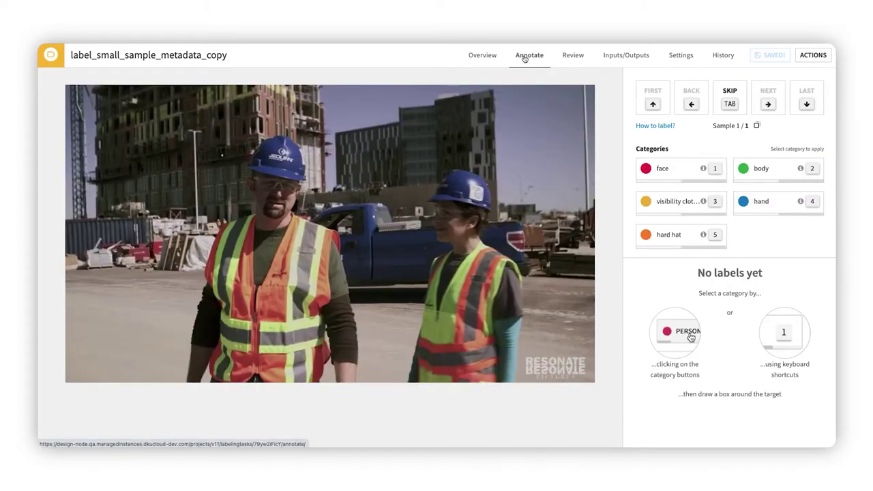
Box both workers' hard hats and vests as hard hat and visibility clothing, save, then view task progress.
{"action": "left_click_drag", "start_coordinate": [249, 133], "coordinate": [315, 182]}
{"action": "left_click", "coordinate": [659, 236]}
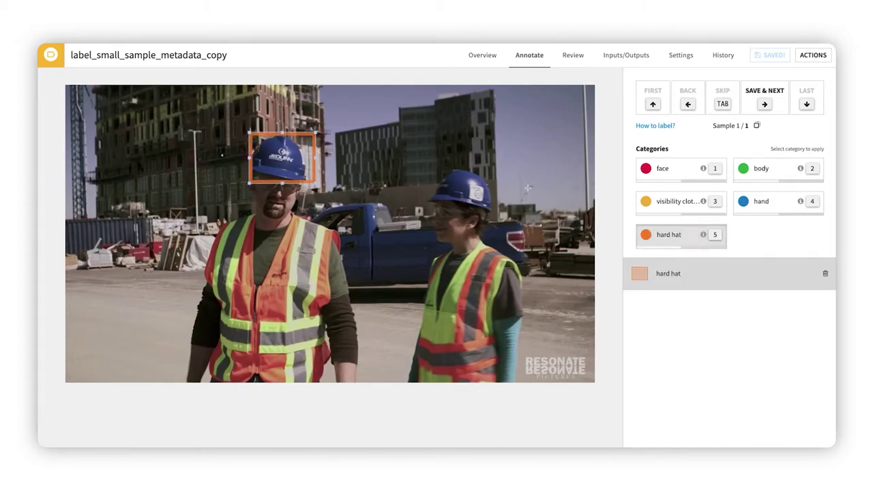
{"action": "left_click_drag", "start_coordinate": [422, 166], "coordinate": [493, 209]}
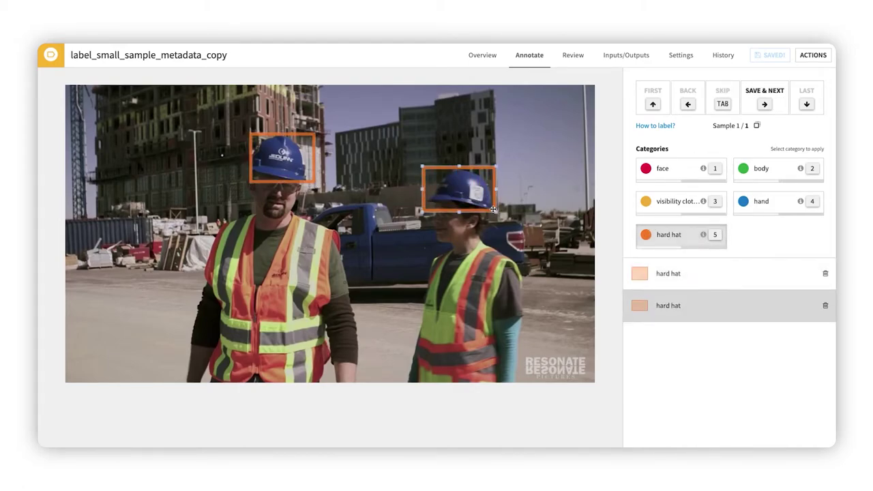
{"action": "left_click_drag", "start_coordinate": [425, 250], "coordinate": [507, 380]}
{"action": "key", "text": "3"}
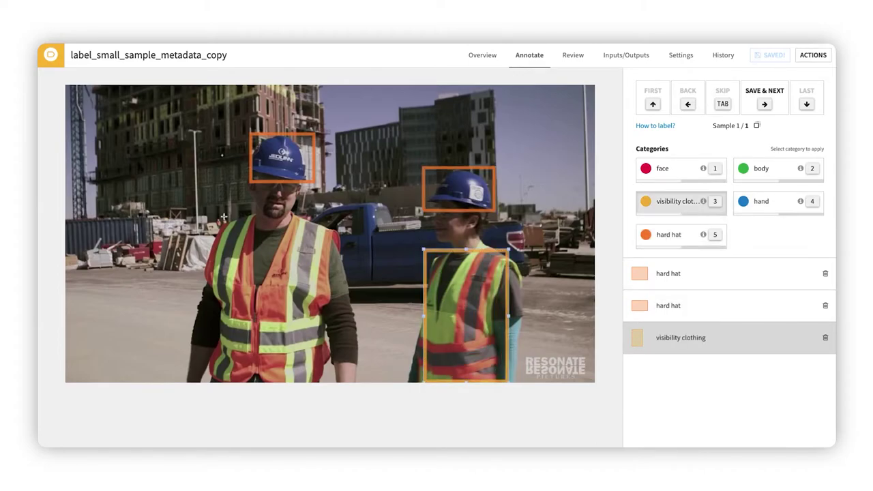
{"action": "left_click_drag", "start_coordinate": [215, 219], "coordinate": [340, 379]}
{"action": "left_click", "coordinate": [765, 103]}
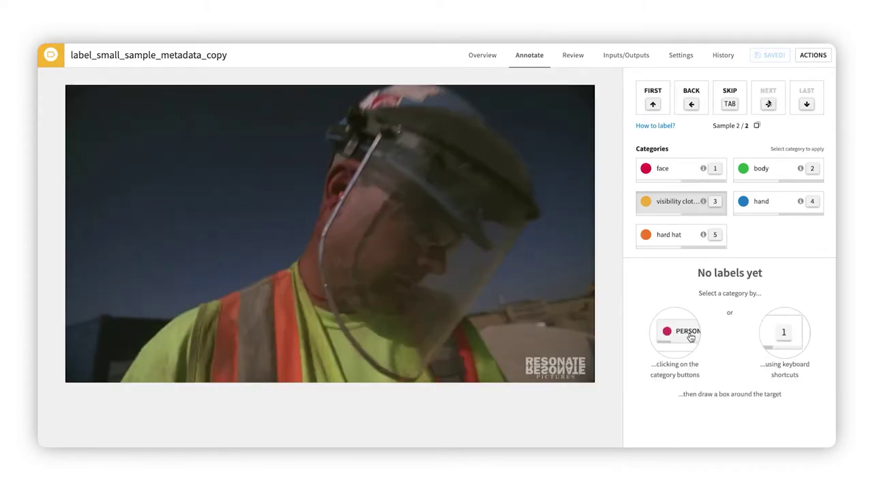
{"action": "left_click", "coordinate": [483, 56]}
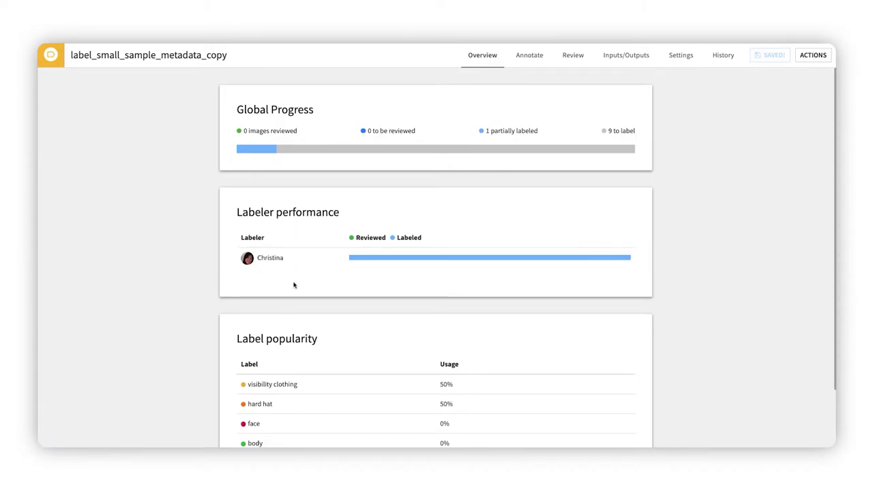
{"action": "scroll", "coordinate": [294, 287], "scroll_direction": "down", "scroll_amount": 2}
{"action": "scroll", "coordinate": [296, 287], "scroll_direction": "up", "scroll_amount": 2}
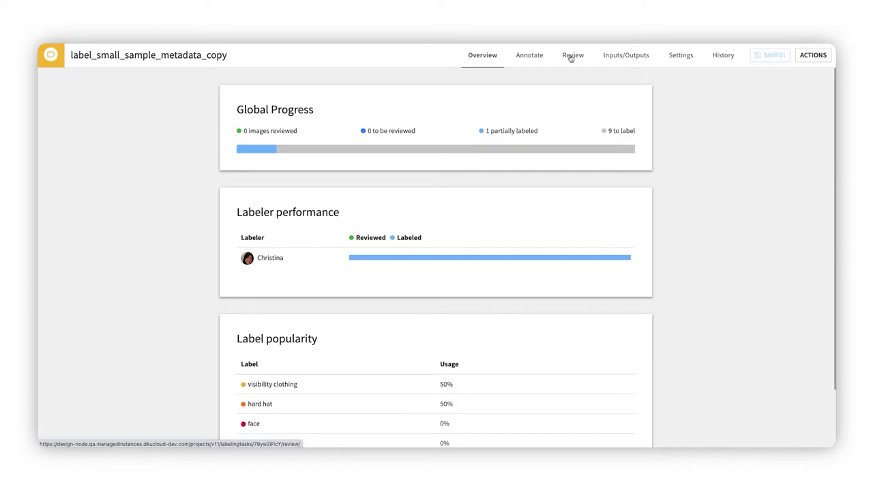
{"action": "mouse_move", "coordinate": [126, 54]}
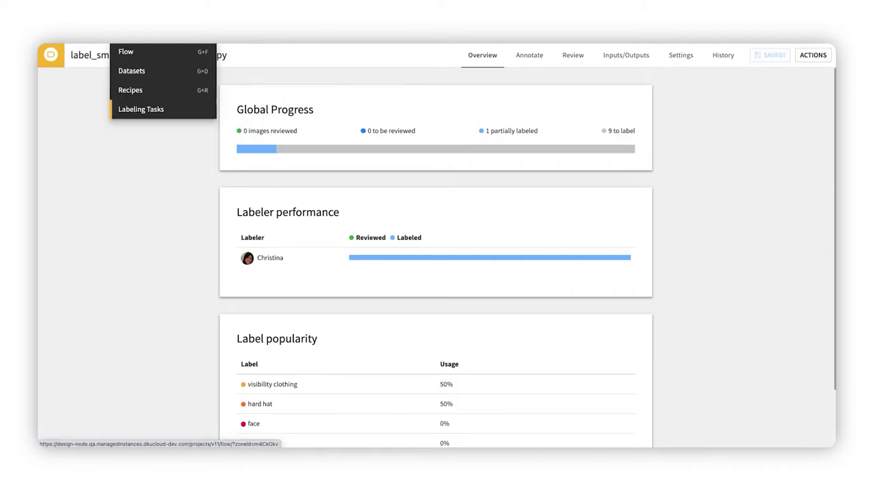
In the project flow, select PPE_sample_labels and view its lab options.
{"action": "left_click", "coordinate": [126, 54]}
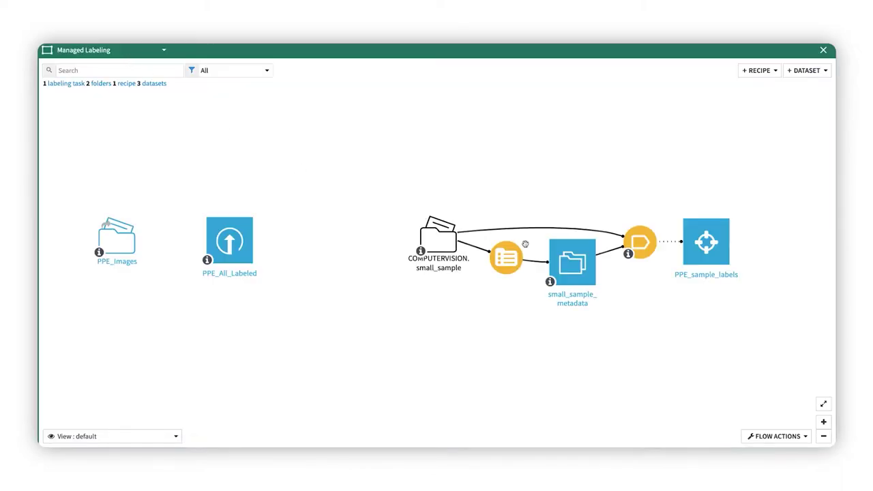
{"action": "left_click", "coordinate": [706, 244]}
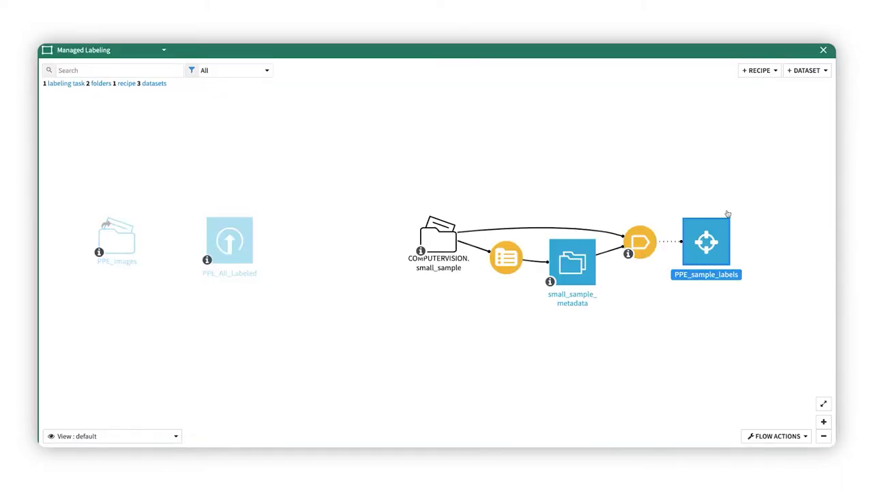
{"action": "left_click", "coordinate": [833, 84]}
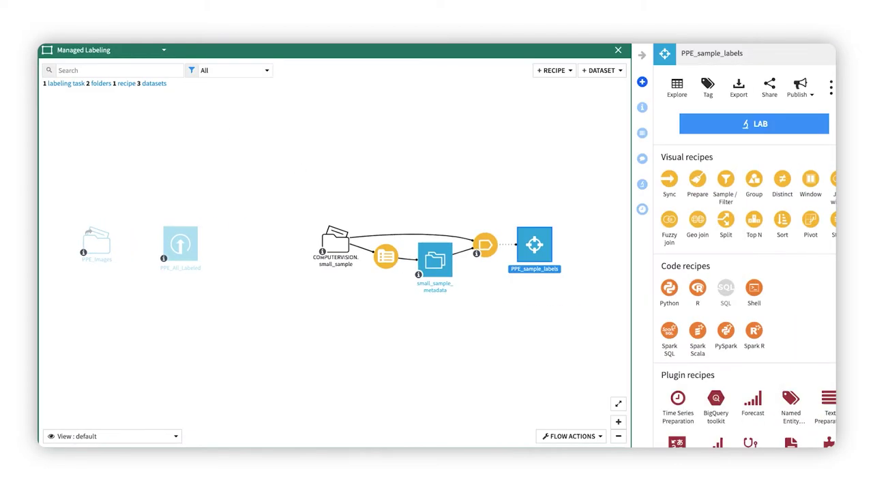
{"action": "left_click", "coordinate": [794, 122]}
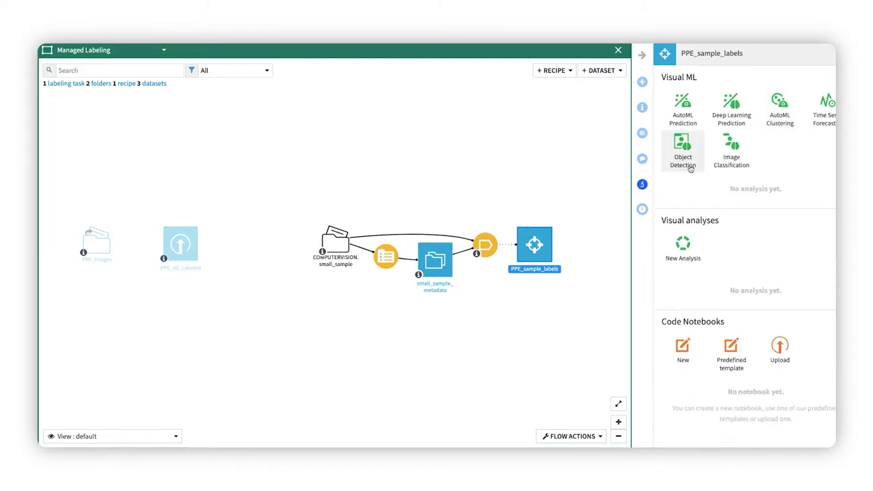
Switch to the Image Classification - Visual Deep Learning zone and open its data folder.
{"action": "left_click", "coordinate": [164, 52]}
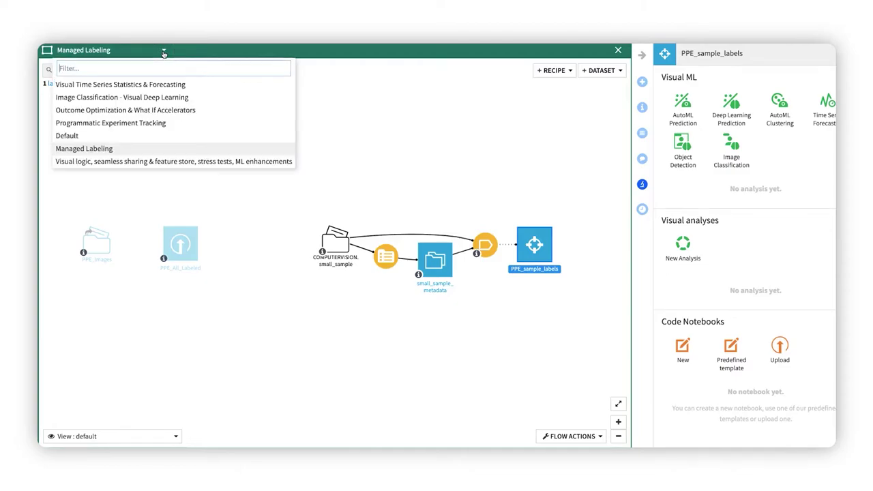
{"action": "left_click", "coordinate": [151, 95]}
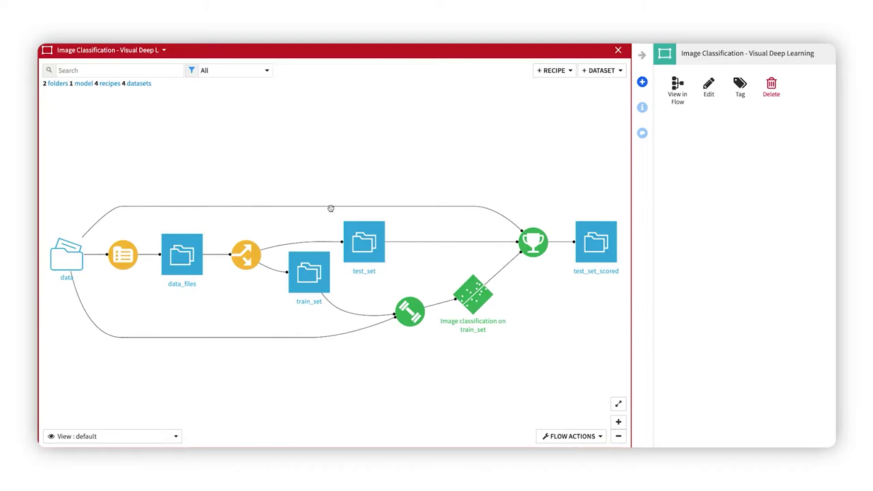
{"action": "double_click", "coordinate": [70, 266]}
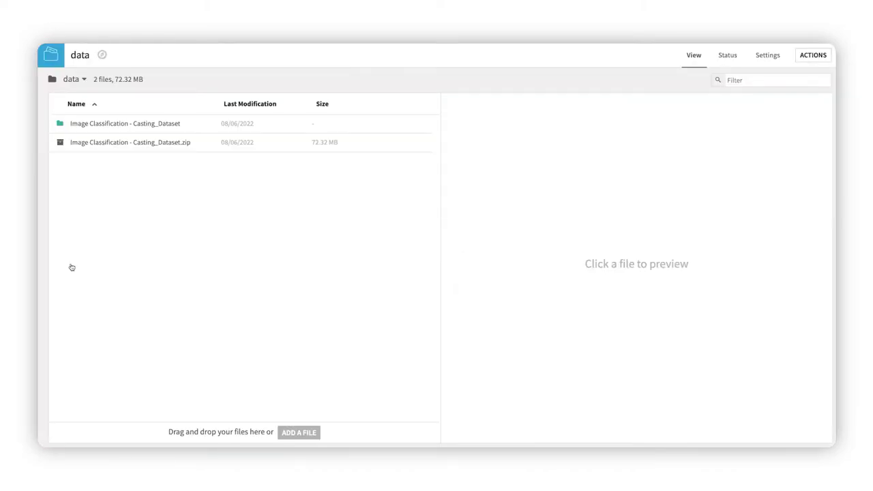
Open Casting_Dataset > train > def_front and preview cast_def_0_0.jpeg and cast_def_0_1000.jpeg.
{"action": "left_click", "coordinate": [105, 129]}
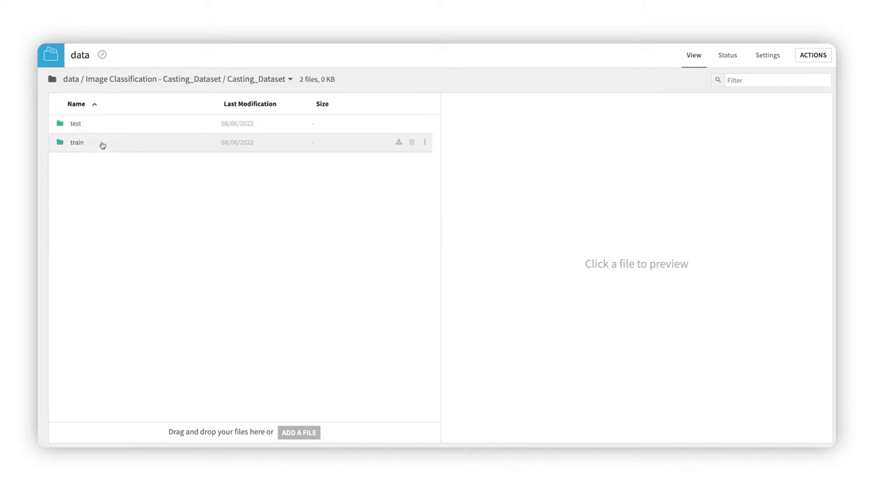
{"action": "left_click", "coordinate": [102, 141]}
{"action": "left_click", "coordinate": [107, 132]}
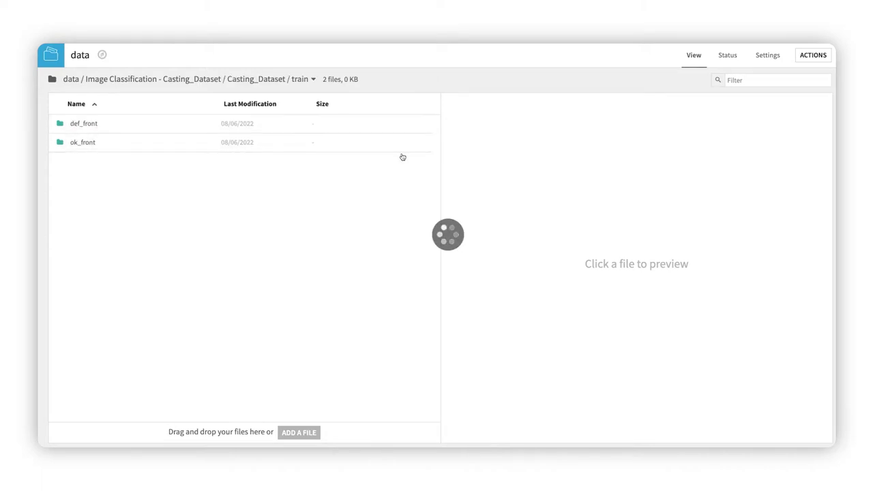
{"action": "left_click", "coordinate": [138, 131]}
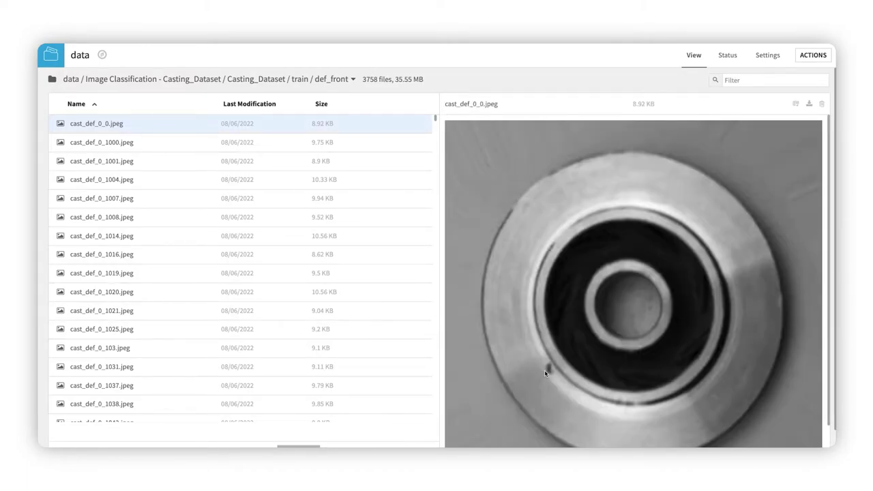
{"action": "left_click", "coordinate": [170, 147]}
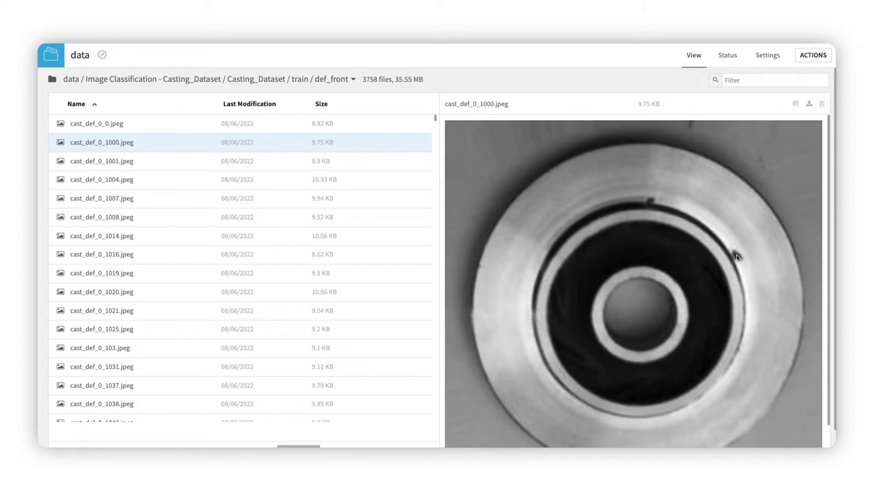
Return to the flow and open the saved image classification analysis on train_set.
{"action": "key", "text": "g"}
{"action": "key", "text": "f"}
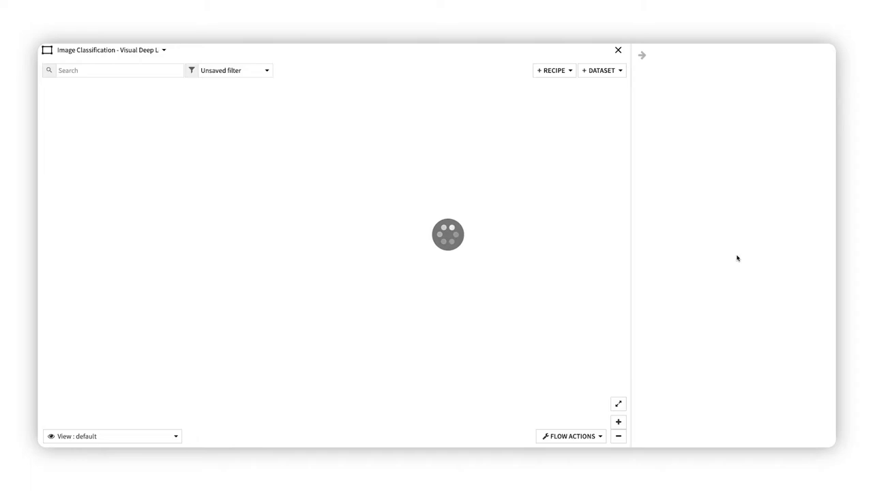
{"action": "left_click", "coordinate": [309, 273]}
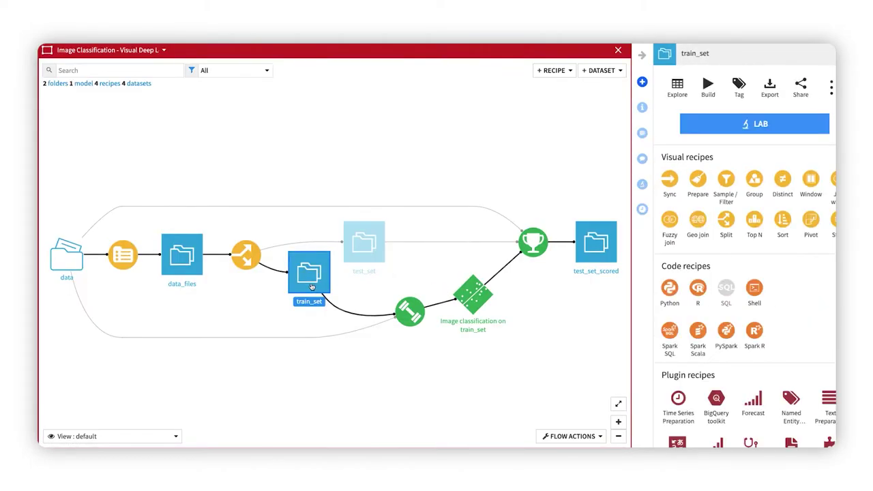
{"action": "left_click", "coordinate": [728, 123]}
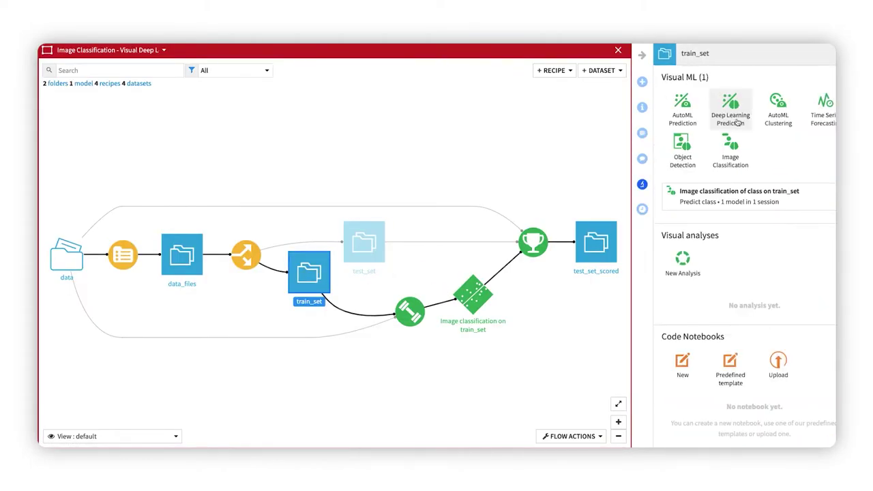
{"action": "left_click", "coordinate": [745, 193]}
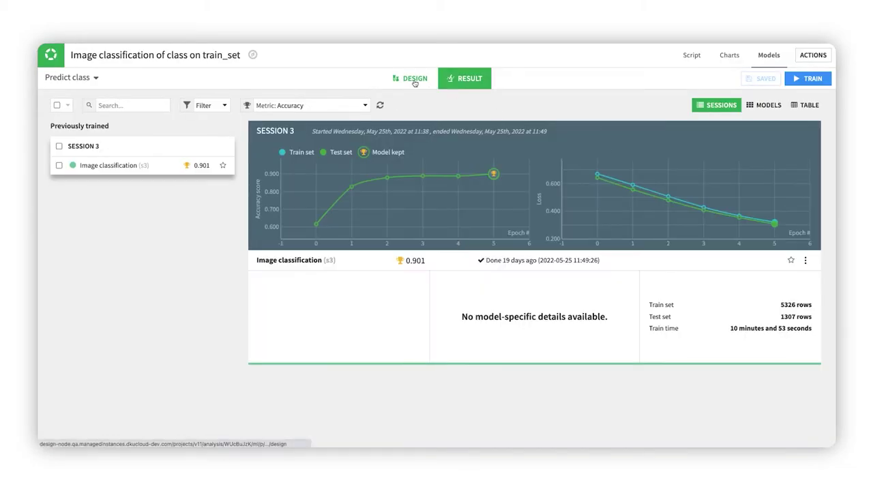
Review the Target, Training, Train/Test Set, Metrics and Data augmentation settings, then return to results.
{"action": "left_click", "coordinate": [414, 80]}
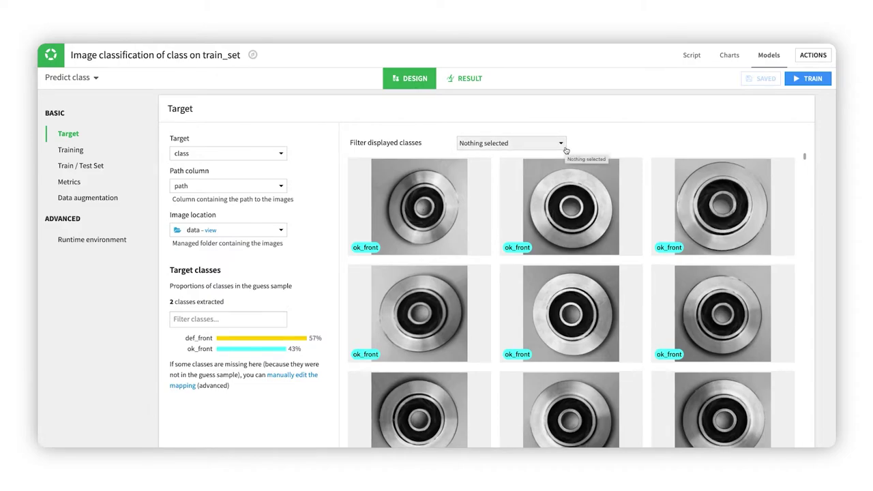
{"action": "left_click", "coordinate": [73, 149]}
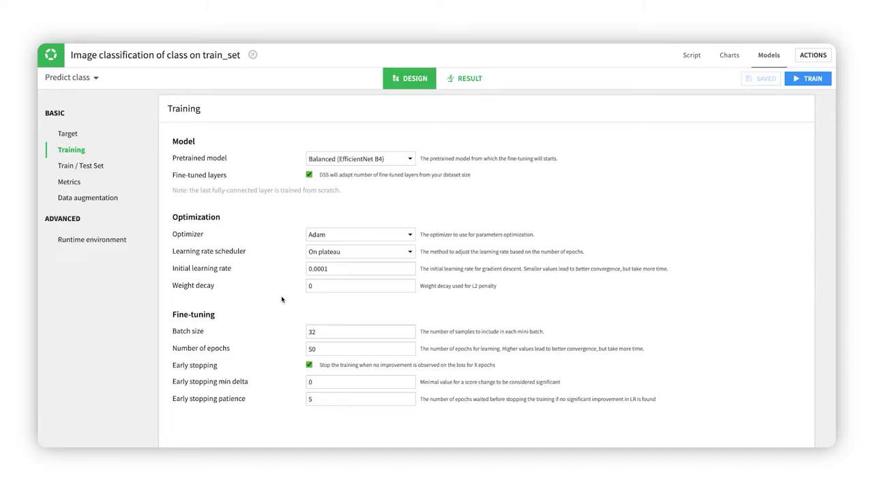
{"action": "left_click", "coordinate": [79, 171]}
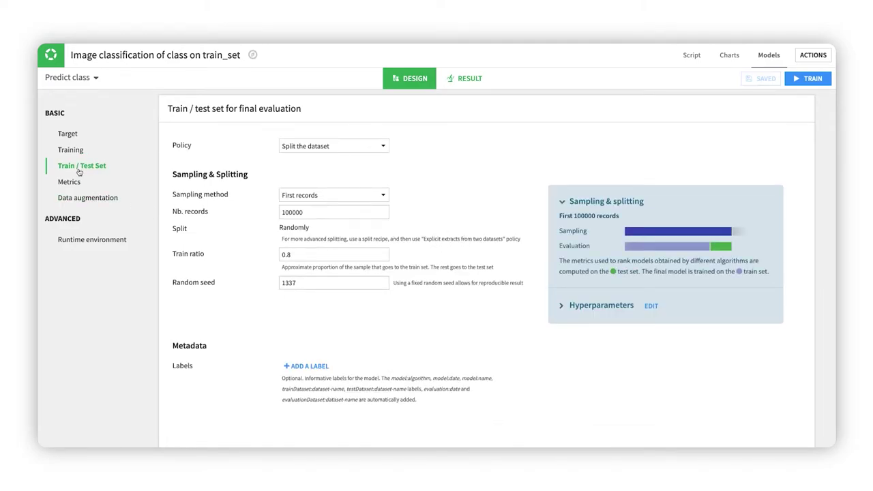
{"action": "left_click", "coordinate": [69, 182]}
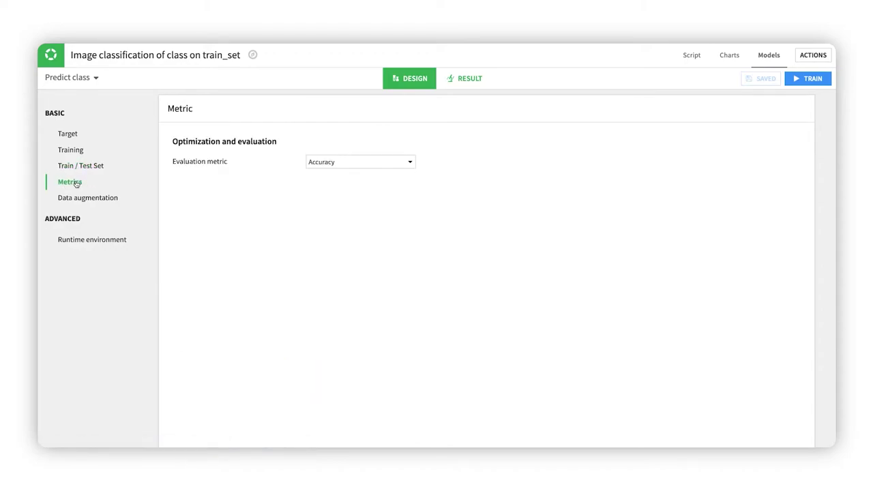
{"action": "left_click", "coordinate": [86, 197]}
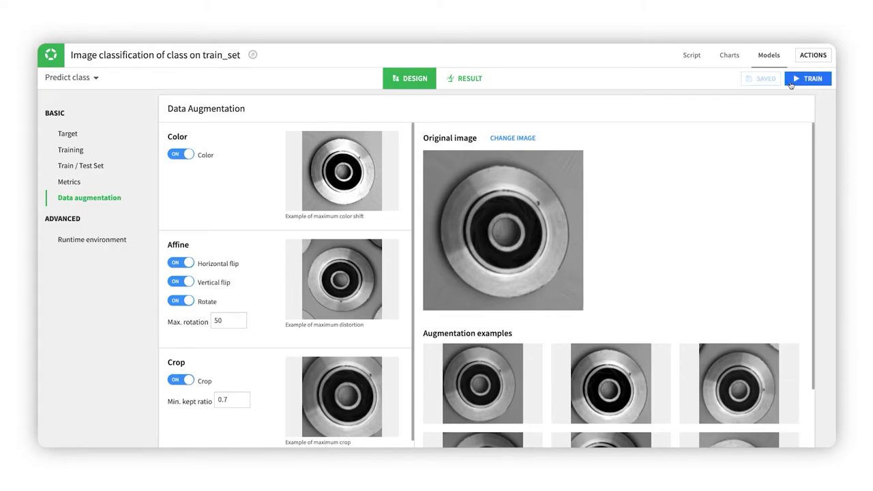
{"action": "left_click", "coordinate": [467, 80]}
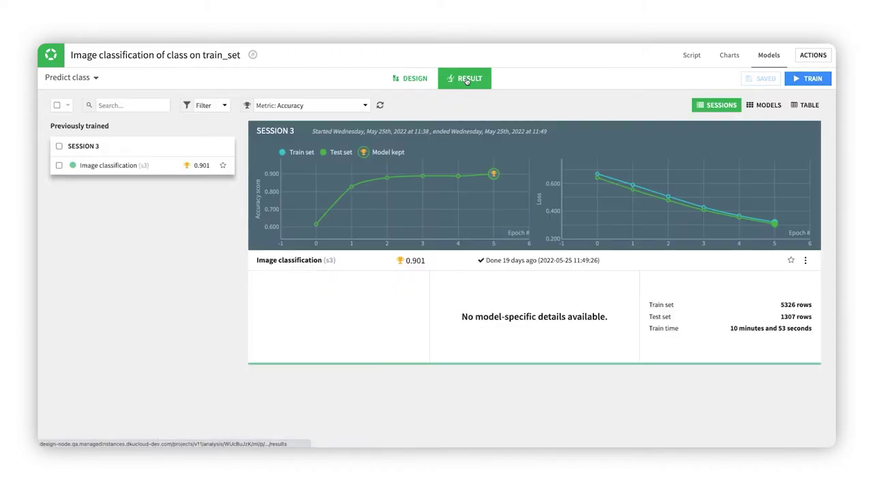
In the Image classification (s3) confusion matrix, filter def_front/ok_front misclassified images, then open What if?
{"action": "left_click", "coordinate": [289, 261]}
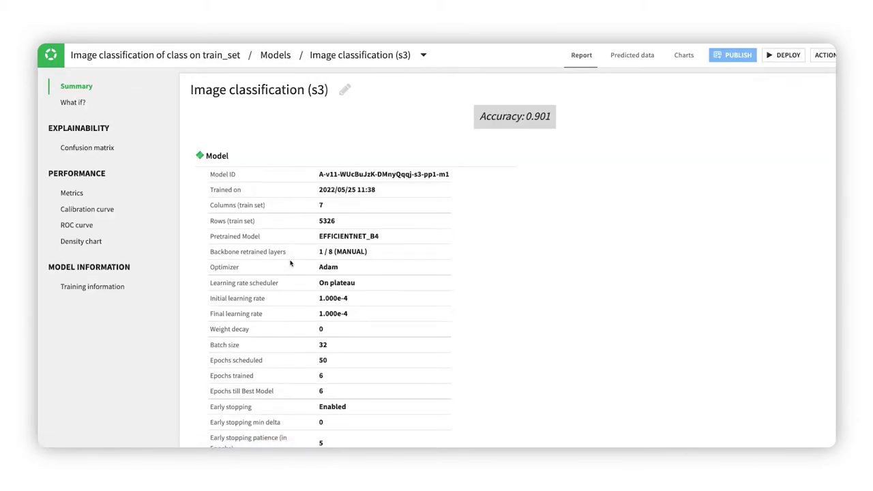
{"action": "left_click", "coordinate": [110, 150]}
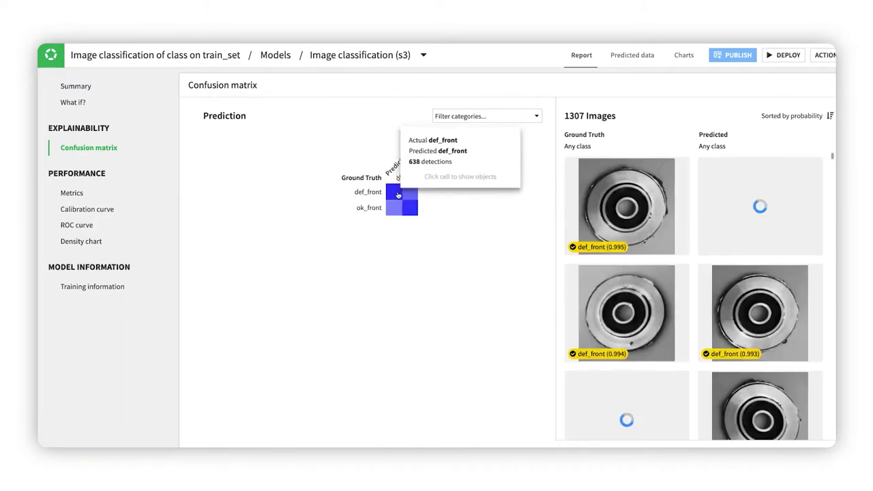
{"action": "left_click", "coordinate": [405, 195]}
{"action": "left_click", "coordinate": [405, 195]}
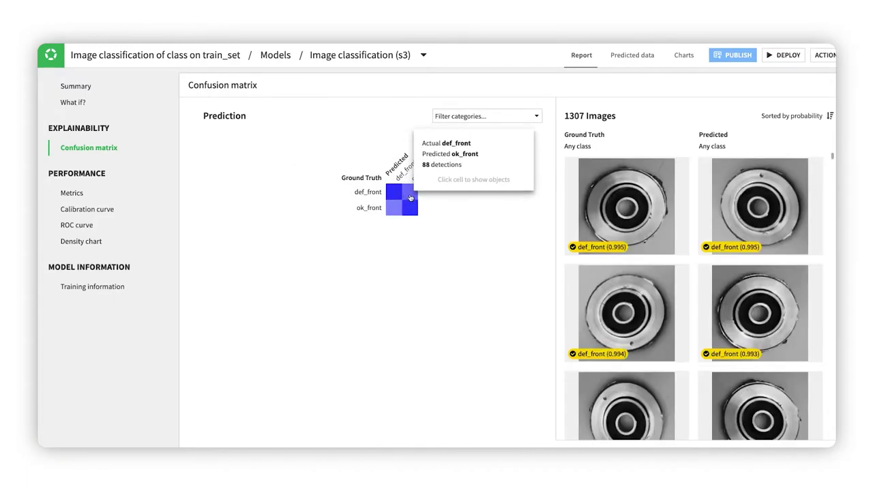
{"action": "left_click", "coordinate": [394, 210]}
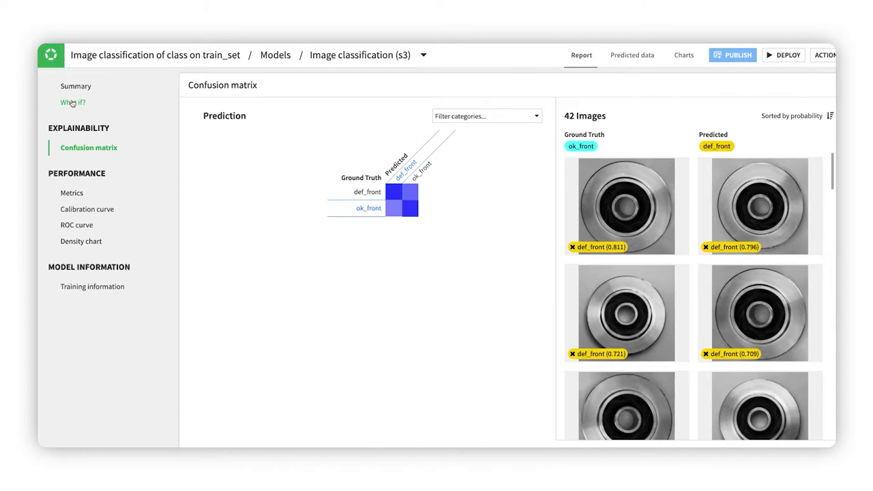
{"action": "left_click", "coordinate": [72, 103]}
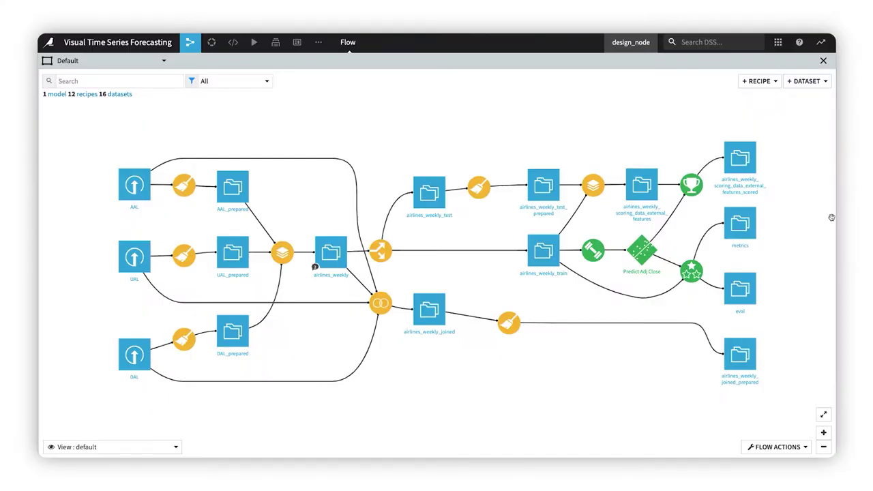
Check airlines_weekly_train's lab options, fit the flow graph, and open the airlines_weekly dataset.
{"action": "left_click", "coordinate": [547, 259]}
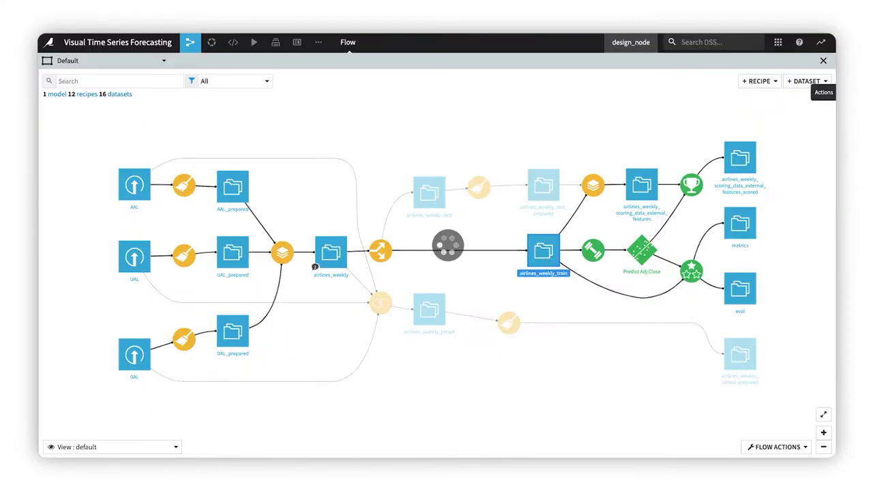
{"action": "left_click", "coordinate": [826, 82]}
{"action": "left_click", "coordinate": [723, 133]}
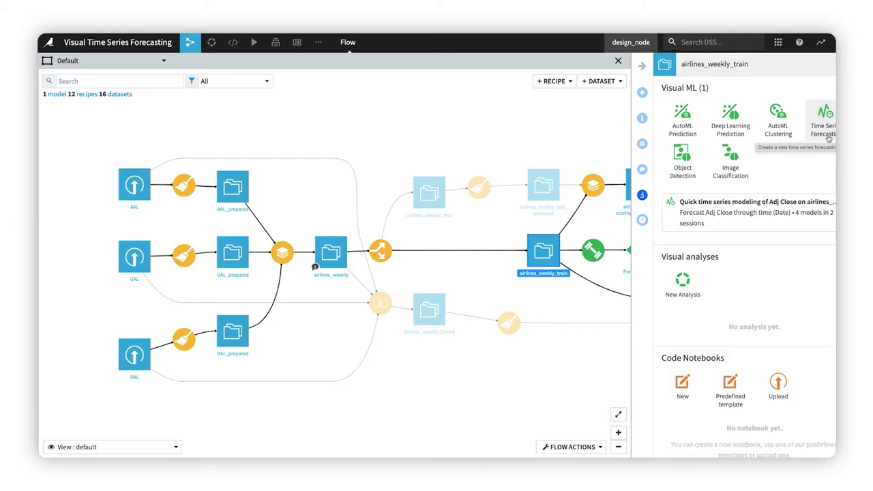
{"action": "left_click", "coordinate": [642, 65]}
{"action": "left_click", "coordinate": [823, 415]}
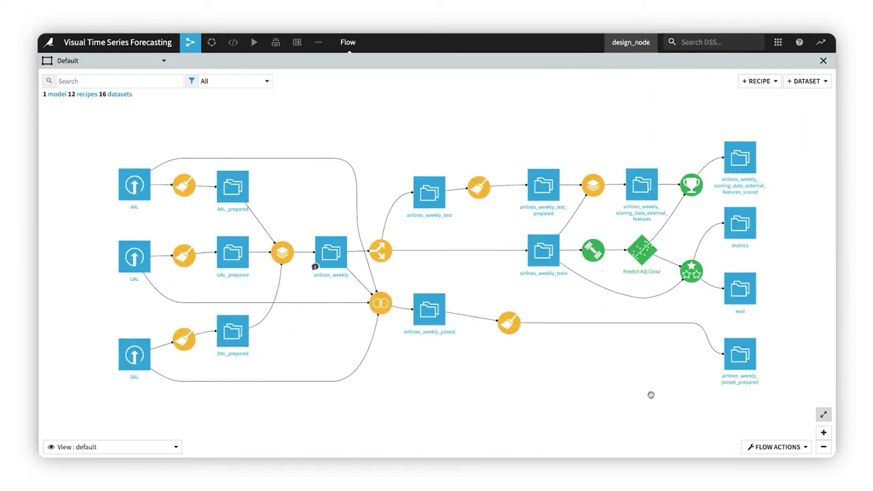
{"action": "left_click", "coordinate": [333, 259]}
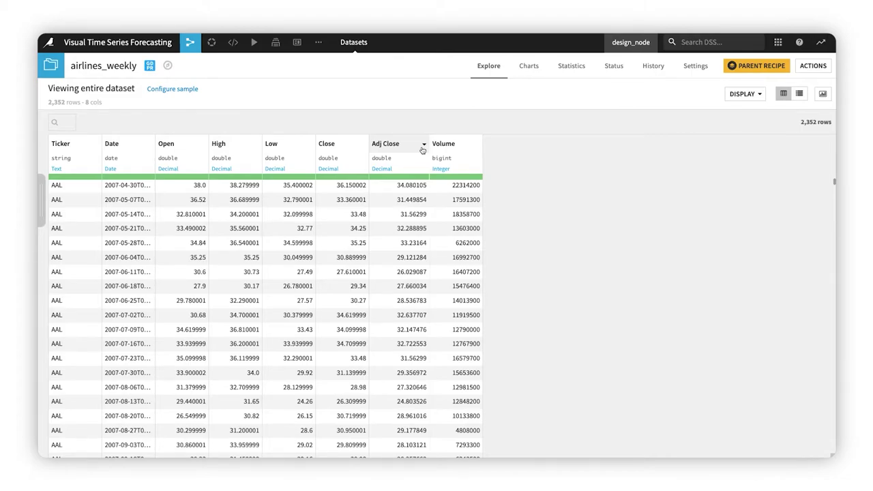
Analyze the Ticker column's three values, view the Adj Close chart, and open the Statistics worksheet.
{"action": "left_click", "coordinate": [98, 145]}
{"action": "left_click", "coordinate": [94, 159]}
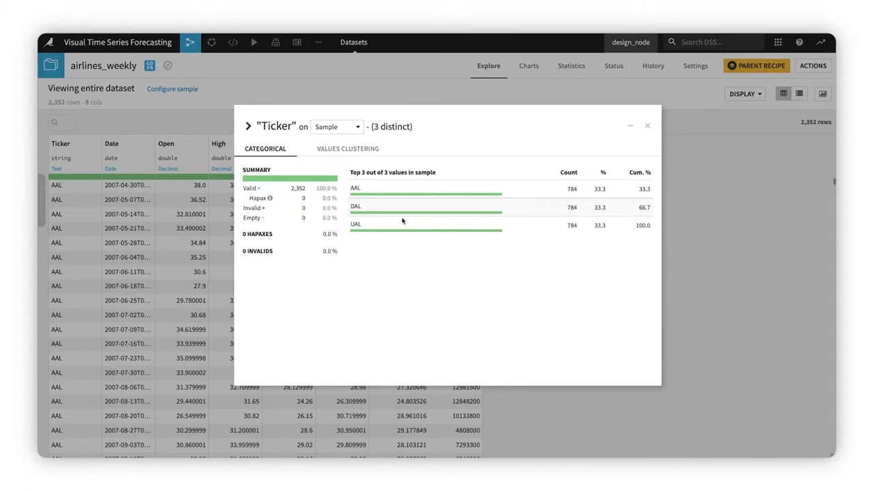
{"action": "left_click", "coordinate": [648, 127]}
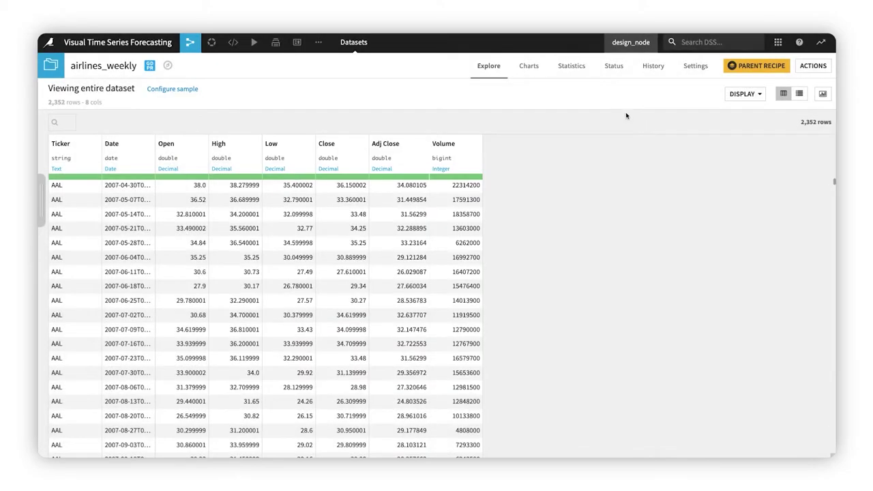
{"action": "left_click", "coordinate": [536, 70]}
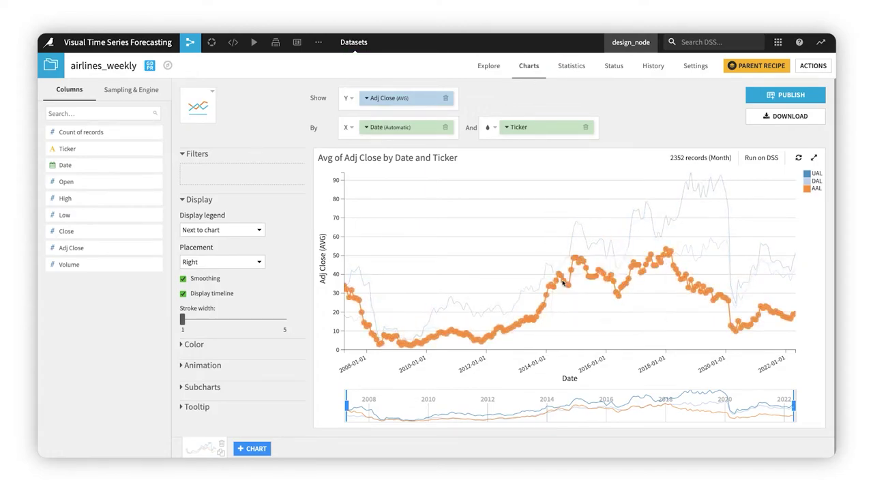
{"action": "left_click", "coordinate": [577, 68]}
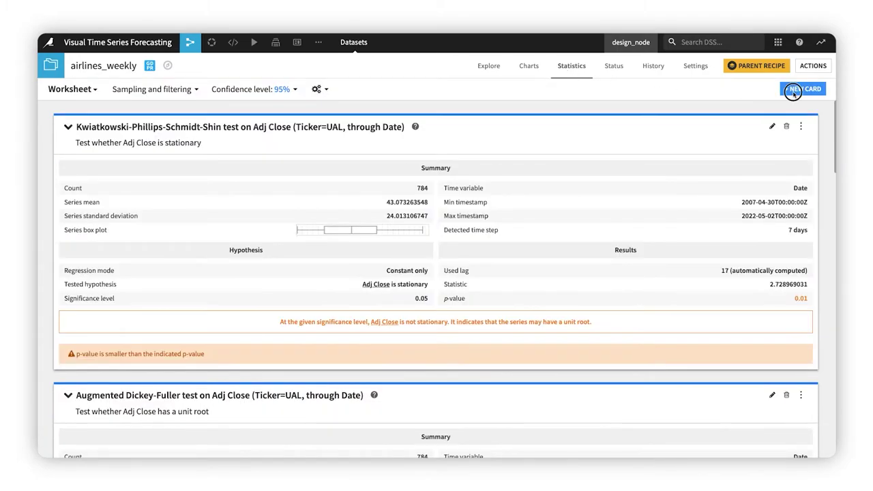
Browse the time series trend and autocorrelation tests in the new-card chooser without adding one.
{"action": "left_click", "coordinate": [792, 91]}
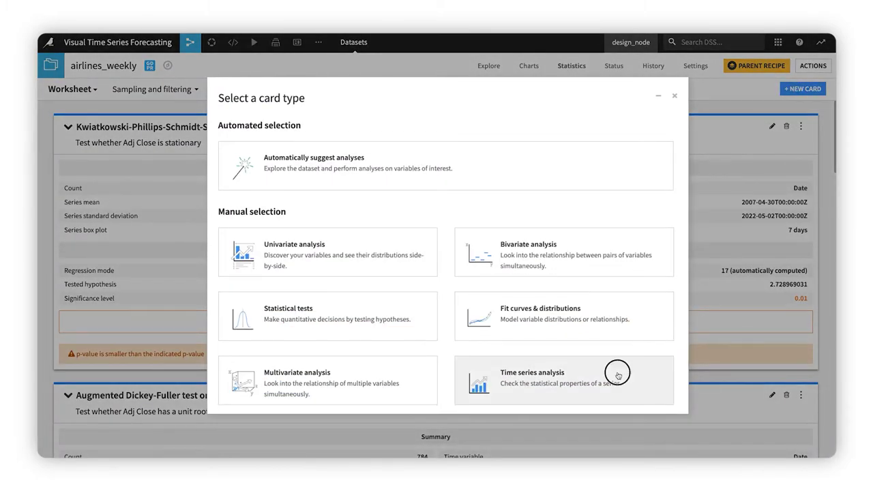
{"action": "left_click", "coordinate": [618, 375]}
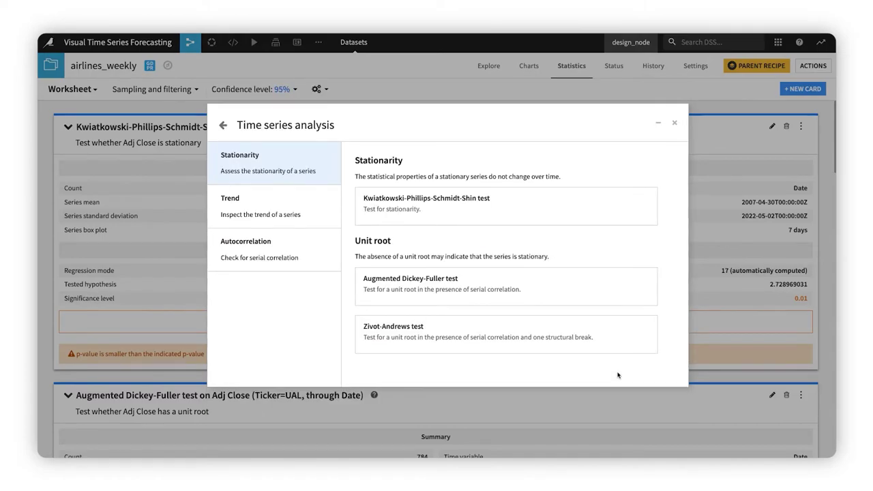
{"action": "left_click", "coordinate": [280, 208]}
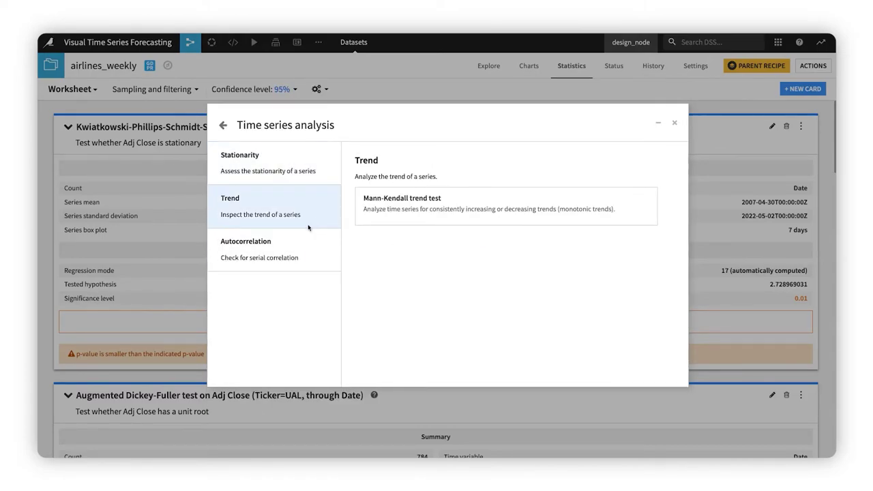
{"action": "left_click", "coordinate": [312, 253]}
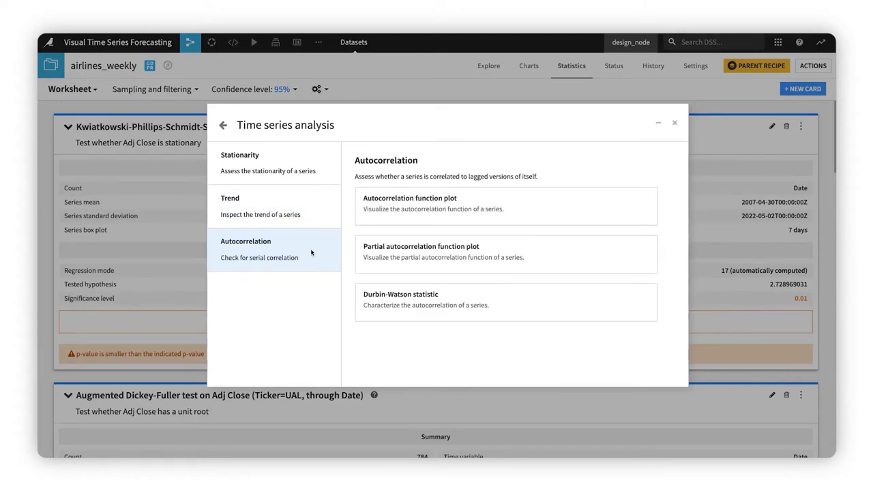
{"action": "left_click", "coordinate": [673, 122]}
Scroll through the UAL Adj Close stationarity, trend and autocorrelation cards, then return to the flow.
{"action": "scroll", "coordinate": [672, 124], "scroll_direction": "down", "scroll_amount": 4}
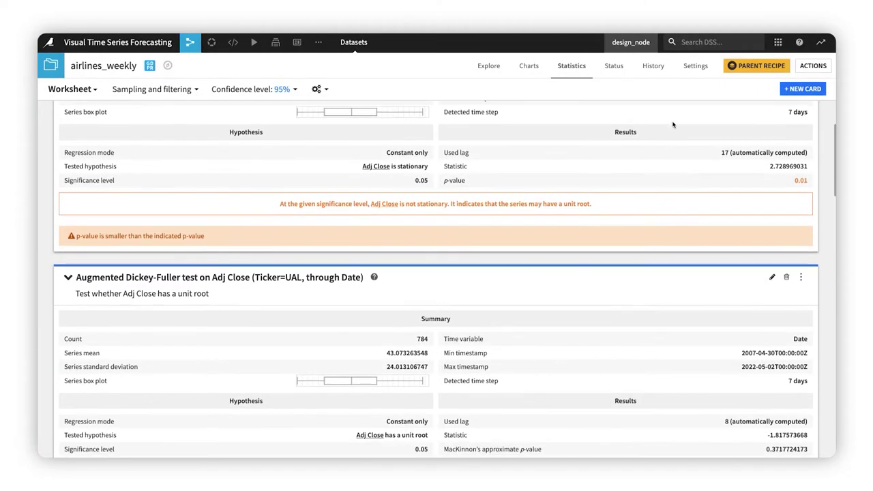
{"action": "scroll", "coordinate": [673, 124], "scroll_direction": "down", "scroll_amount": 4}
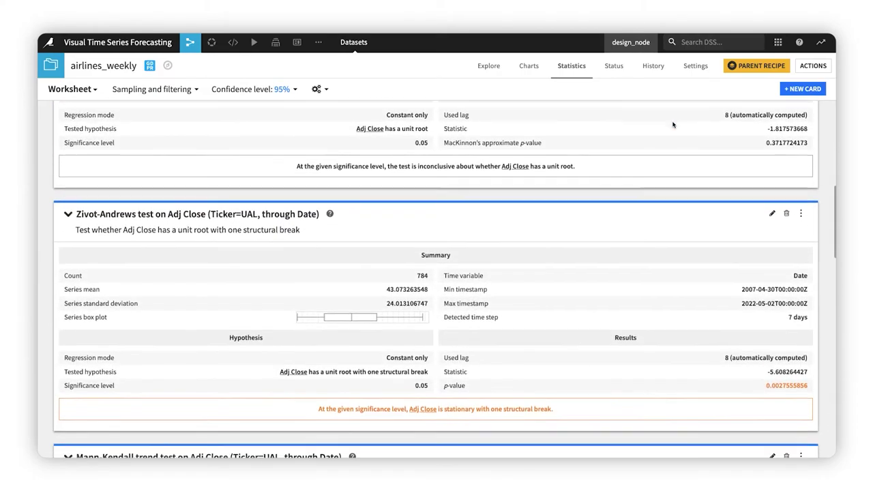
{"action": "scroll", "coordinate": [672, 125], "scroll_direction": "down", "scroll_amount": 4}
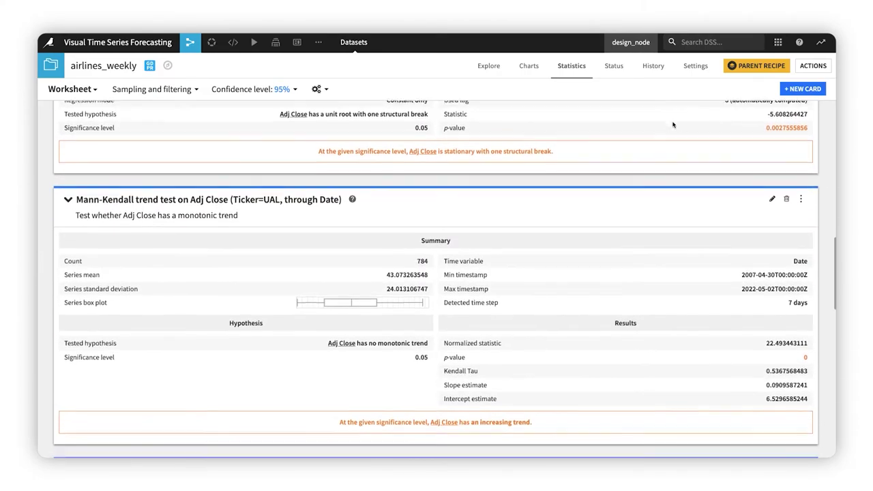
{"action": "scroll", "coordinate": [673, 125], "scroll_direction": "down", "scroll_amount": 4}
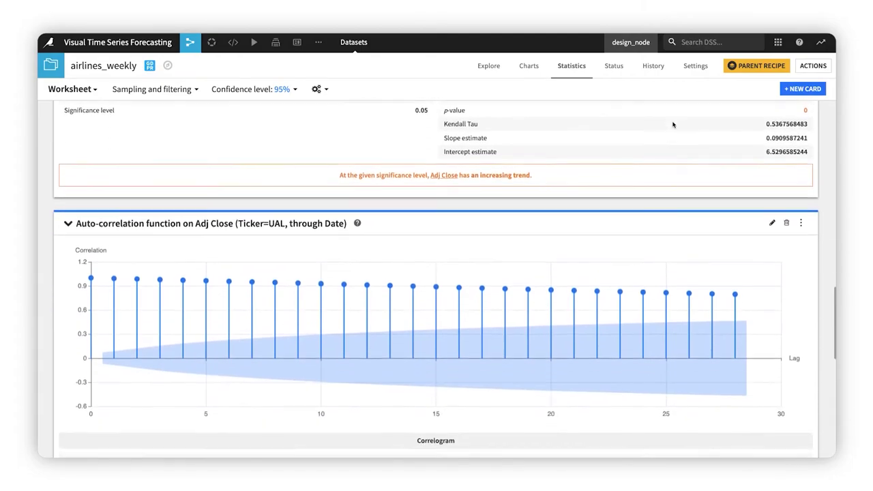
{"action": "key", "text": "g"}
{"action": "key", "text": "f"}
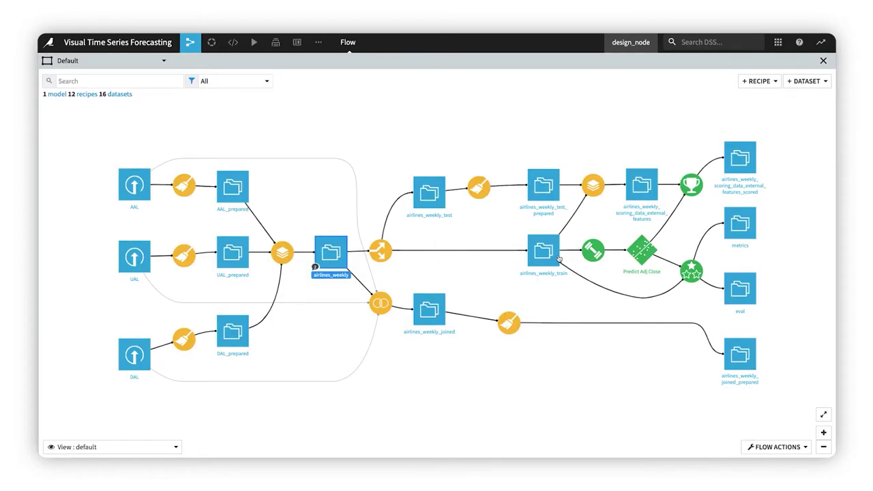
Create a Time Series Forecasting analysis on airlines_weekly_train targeting Adj Close with Date as time feature.
{"action": "left_click", "coordinate": [556, 257]}
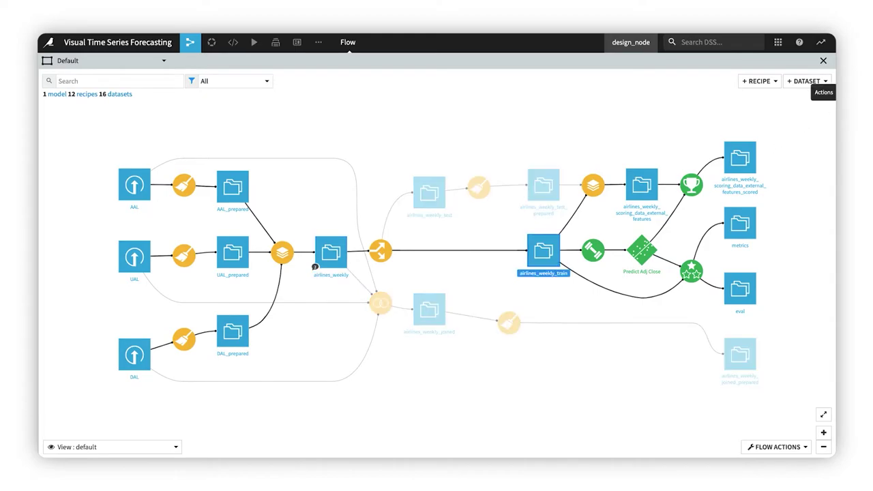
{"action": "left_click", "coordinate": [823, 110]}
{"action": "left_click", "coordinate": [799, 136]}
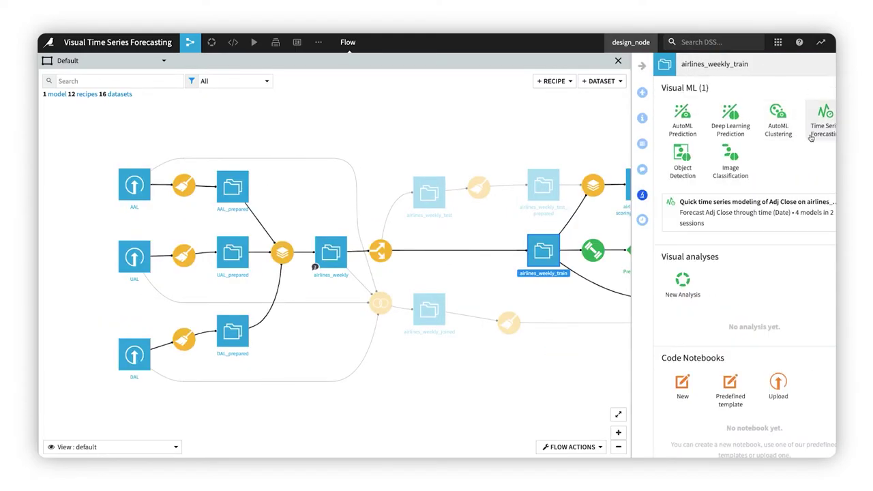
{"action": "left_click", "coordinate": [815, 126]}
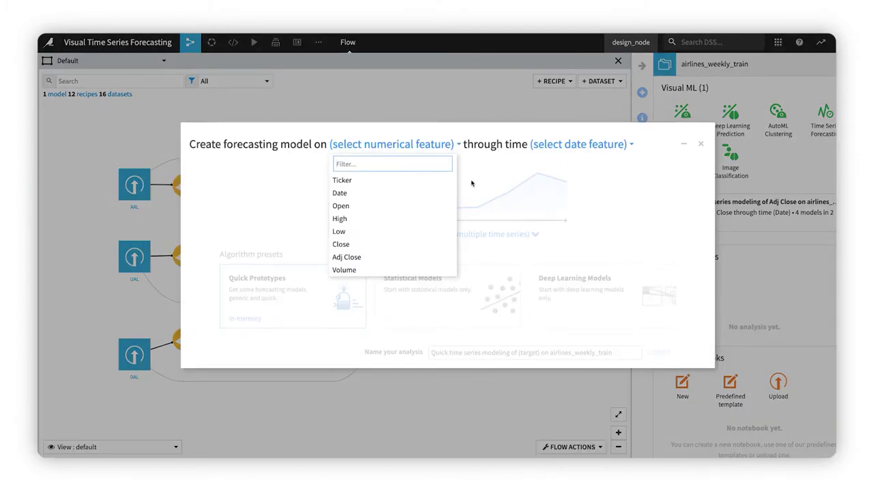
{"action": "left_click", "coordinate": [403, 257]}
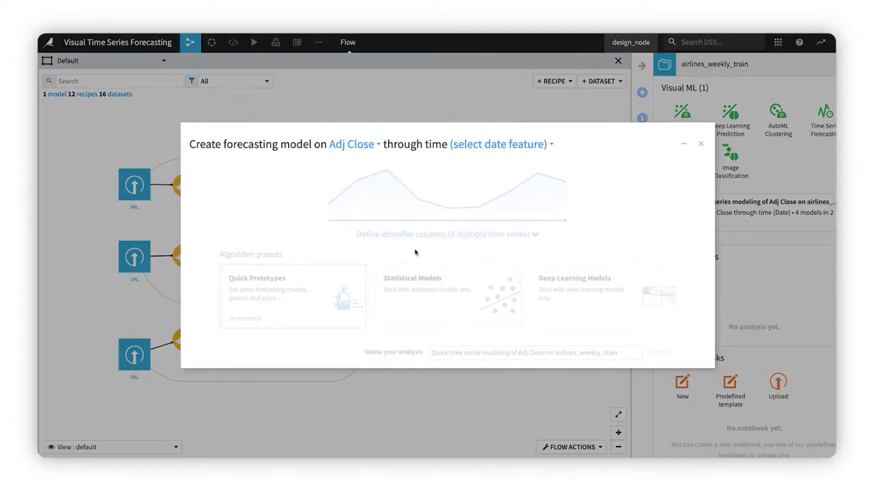
{"action": "left_click", "coordinate": [543, 146]}
{"action": "left_click", "coordinate": [514, 194]}
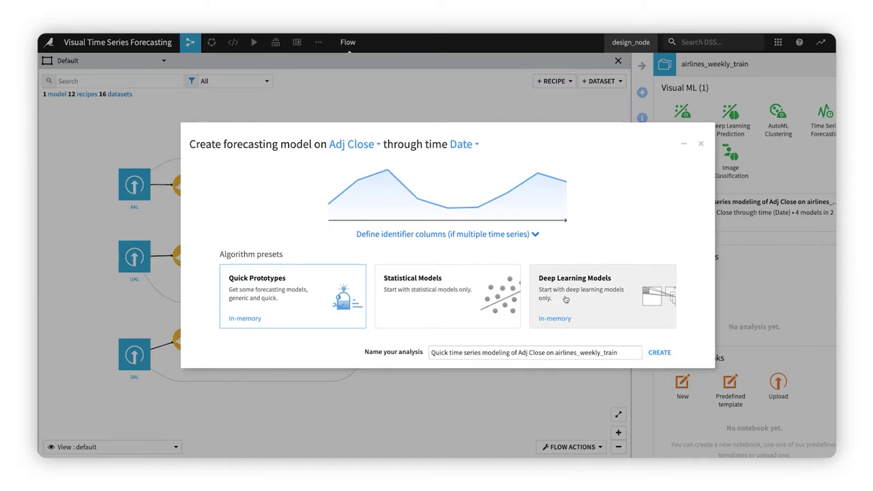
{"action": "left_click", "coordinate": [656, 352]}
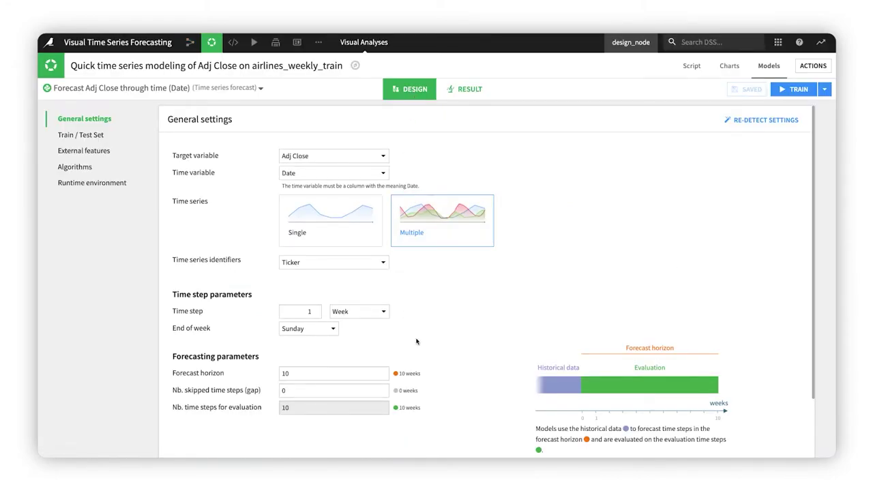
Keep Week as the forecast's time step unit.
{"action": "scroll", "coordinate": [416, 341], "scroll_direction": "down", "scroll_amount": 2}
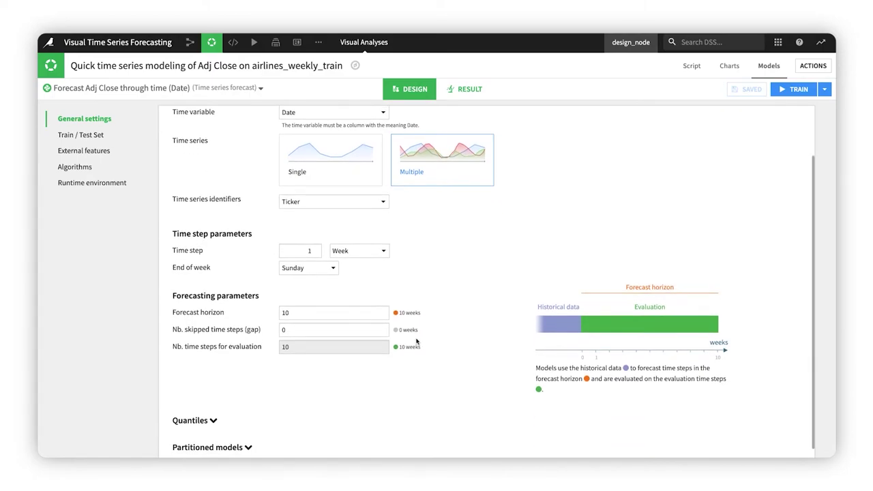
{"action": "left_click", "coordinate": [384, 251]}
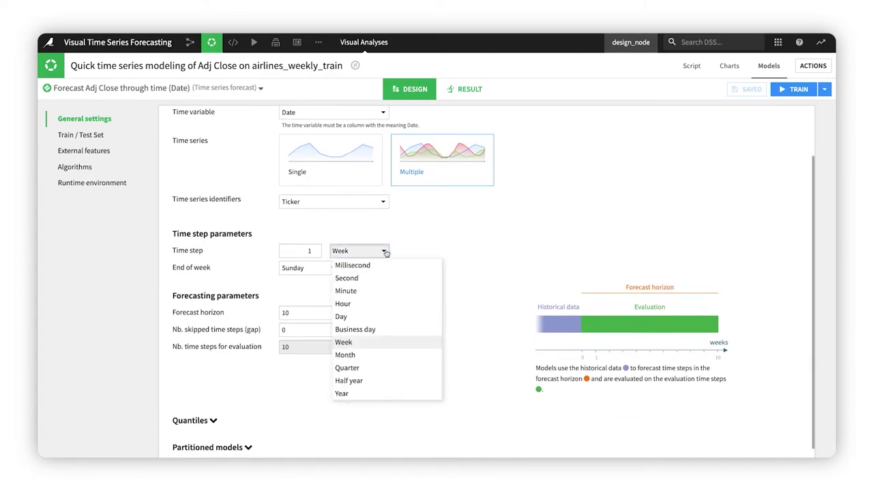
{"action": "left_click", "coordinate": [386, 252]}
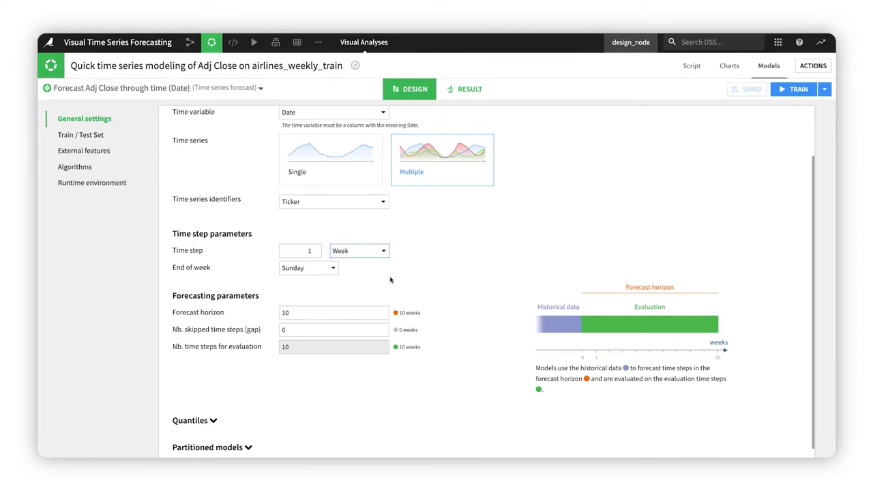
Expand the Quantiles section to view the forecast quantiles, then show the Train / Test Set settings.
{"action": "scroll", "coordinate": [391, 282], "scroll_direction": "down", "scroll_amount": 1}
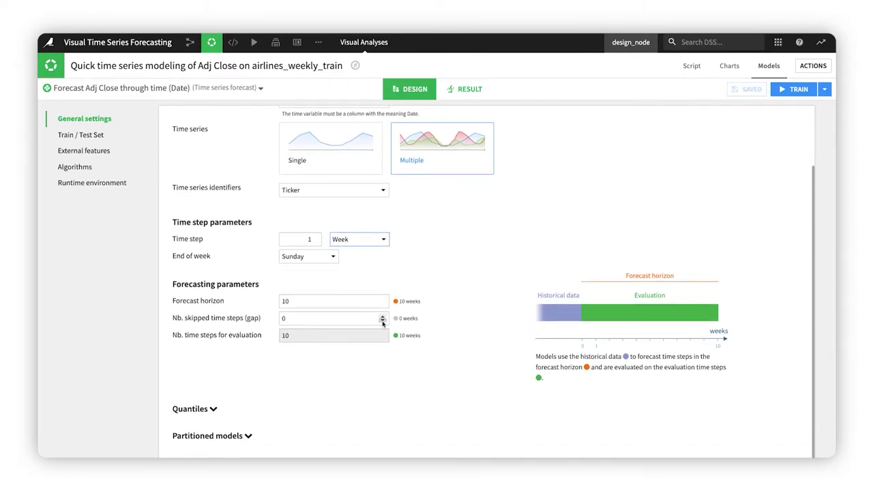
{"action": "left_click", "coordinate": [213, 410]}
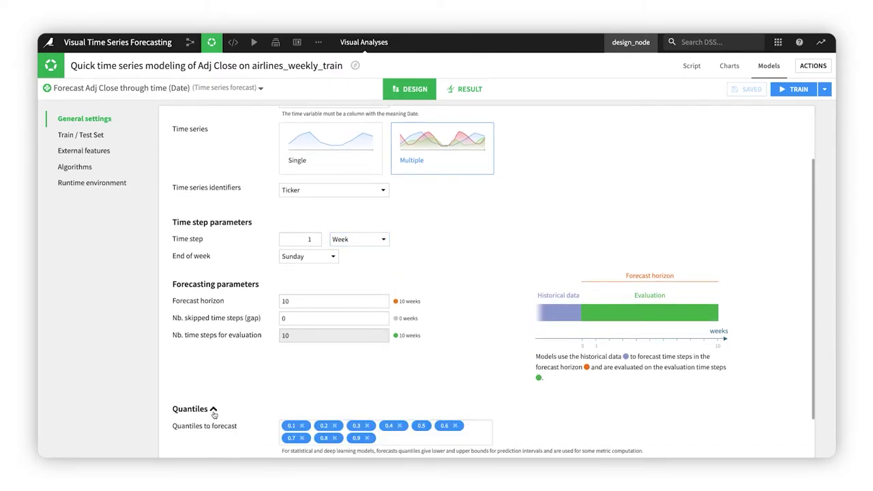
{"action": "scroll", "coordinate": [232, 406], "scroll_direction": "down", "scroll_amount": 3}
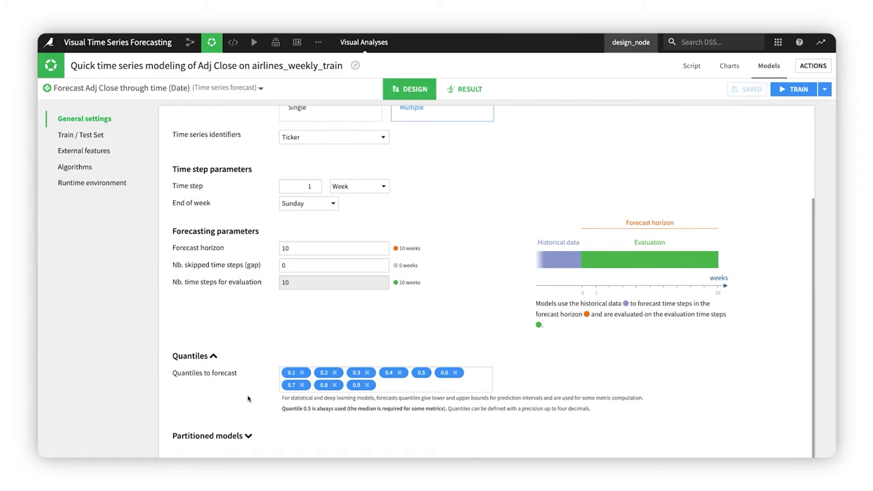
{"action": "left_click", "coordinate": [98, 136]}
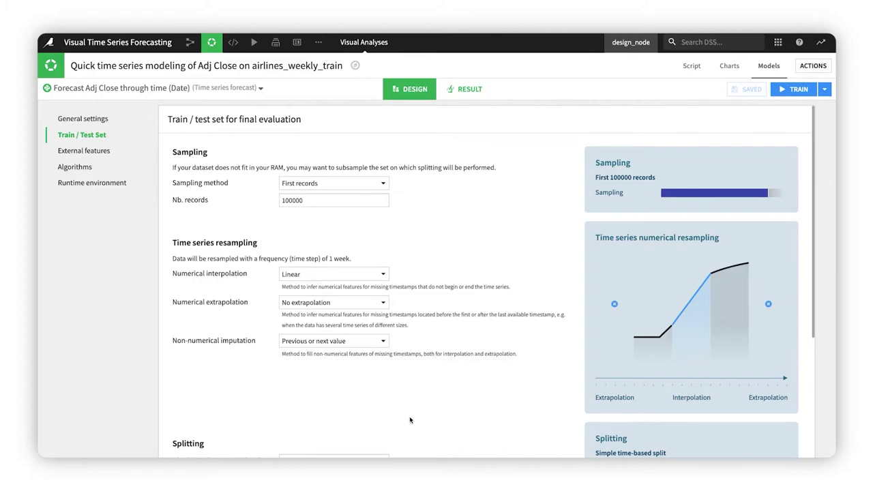
Resample missing timestamps with cubic extrapolation and cubic interpolation.
{"action": "scroll", "coordinate": [409, 417], "scroll_direction": "down", "scroll_amount": 1}
{"action": "scroll", "coordinate": [410, 420], "scroll_direction": "down", "scroll_amount": 1}
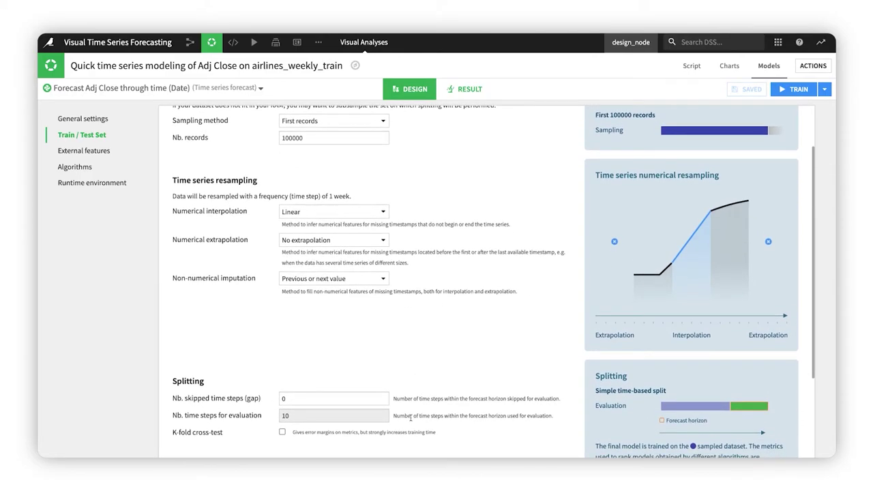
{"action": "left_click", "coordinate": [383, 242]}
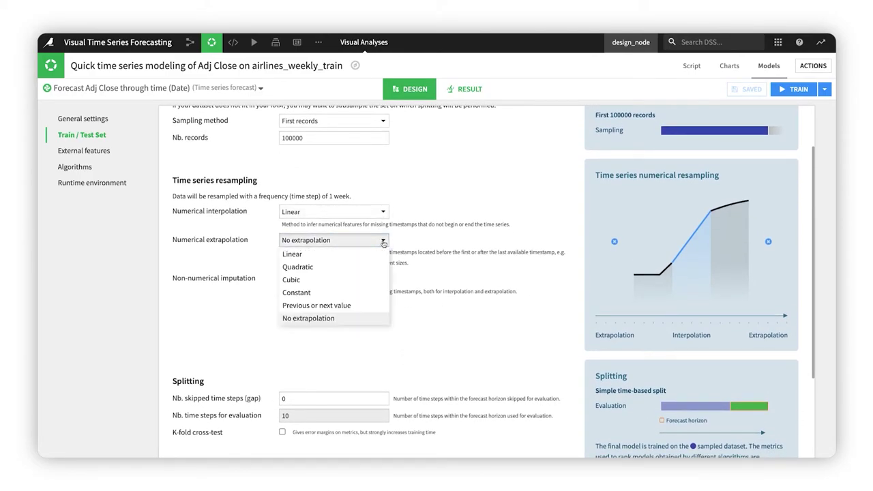
{"action": "left_click", "coordinate": [381, 282]}
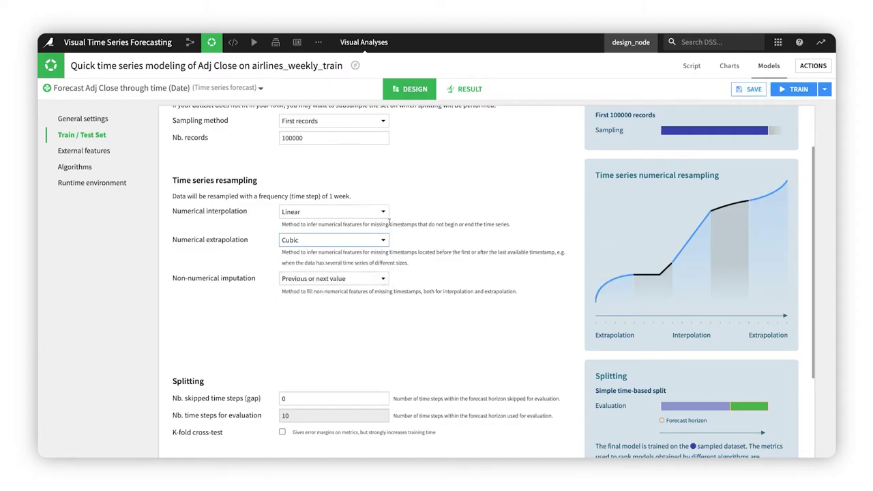
{"action": "left_click", "coordinate": [383, 214]}
{"action": "left_click", "coordinate": [364, 279]}
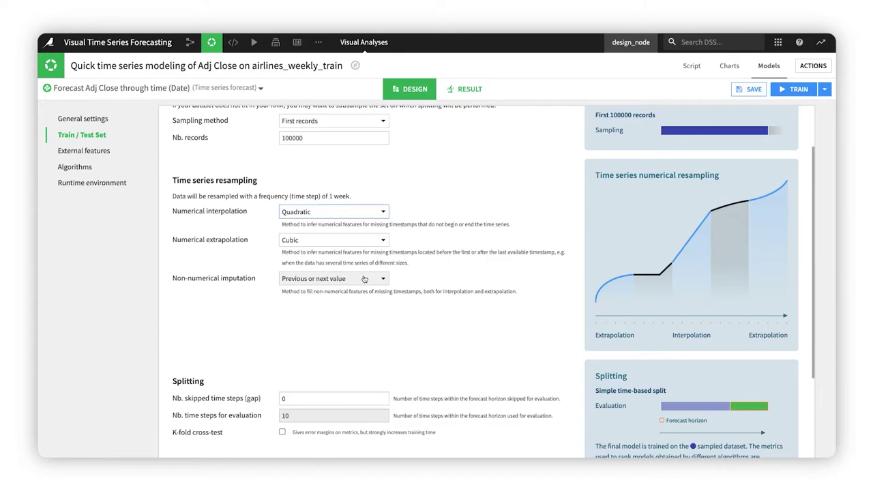
{"action": "left_click", "coordinate": [384, 214]}
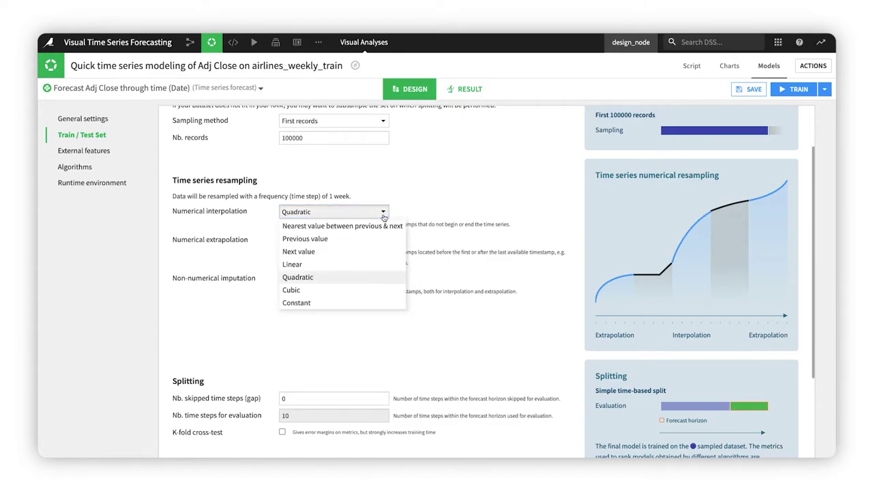
{"action": "left_click", "coordinate": [375, 291]}
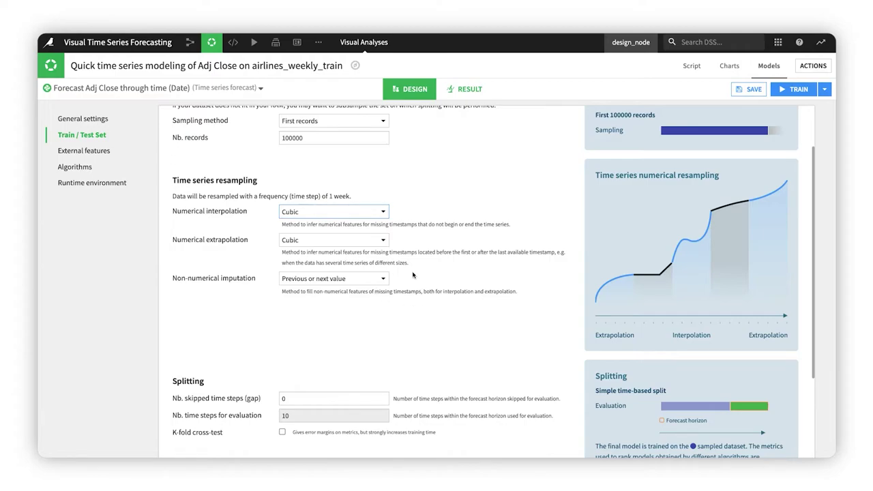
Highlight the numerical extrapolation explanation, then go to the External features settings.
{"action": "left_click_drag", "start_coordinate": [409, 265], "coordinate": [280, 255]}
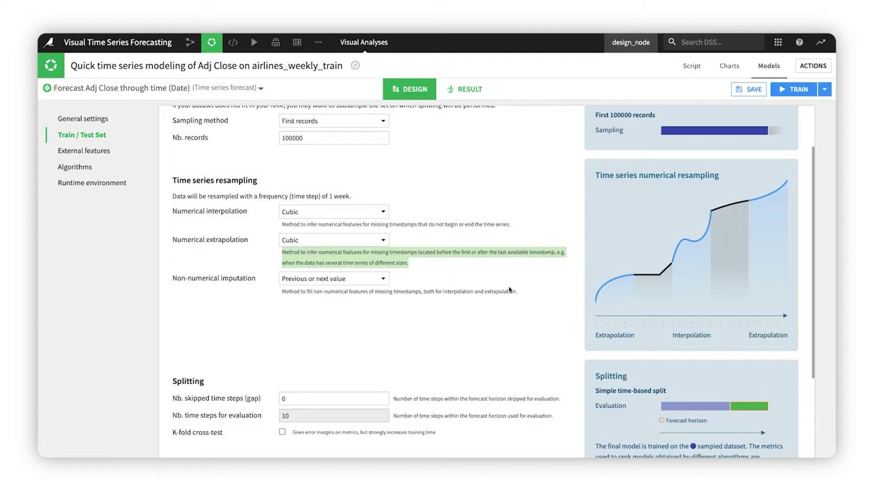
{"action": "left_click", "coordinate": [490, 312]}
{"action": "left_click", "coordinate": [106, 150]}
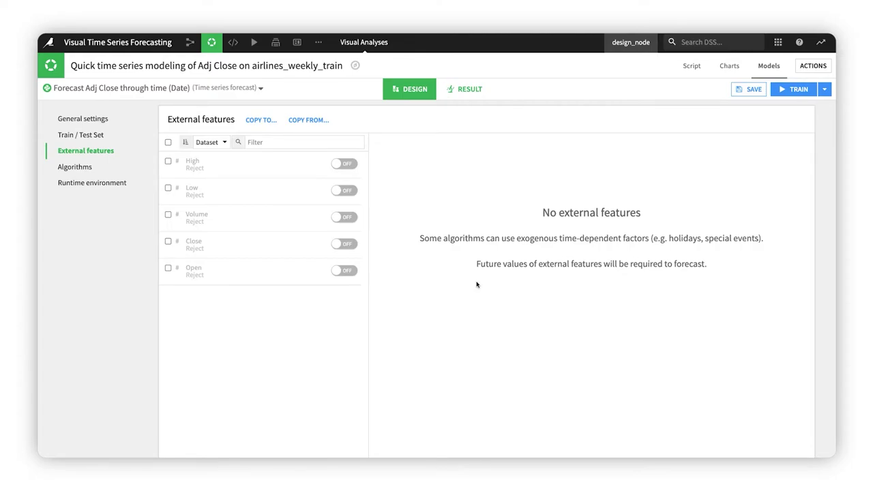
Open the DeepAR (s1) model report from the Session 1 results, showing MAPE 4.6%.
{"action": "left_click", "coordinate": [91, 170]}
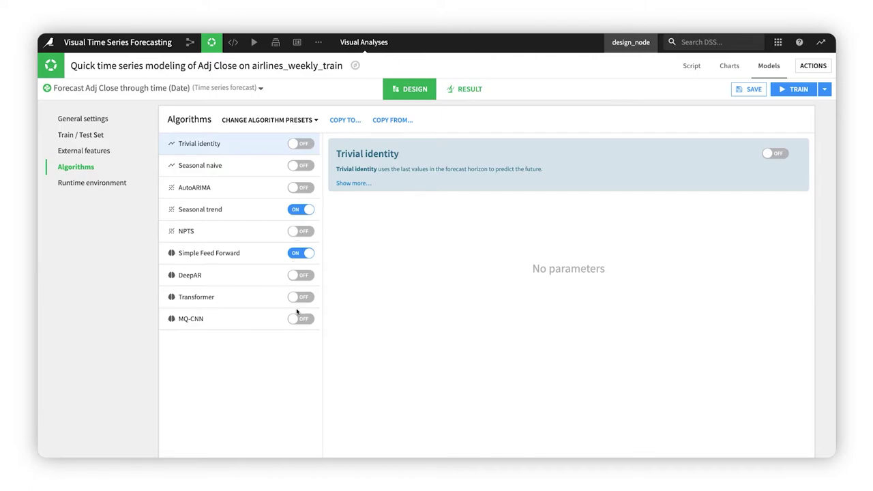
{"action": "left_click", "coordinate": [797, 89]}
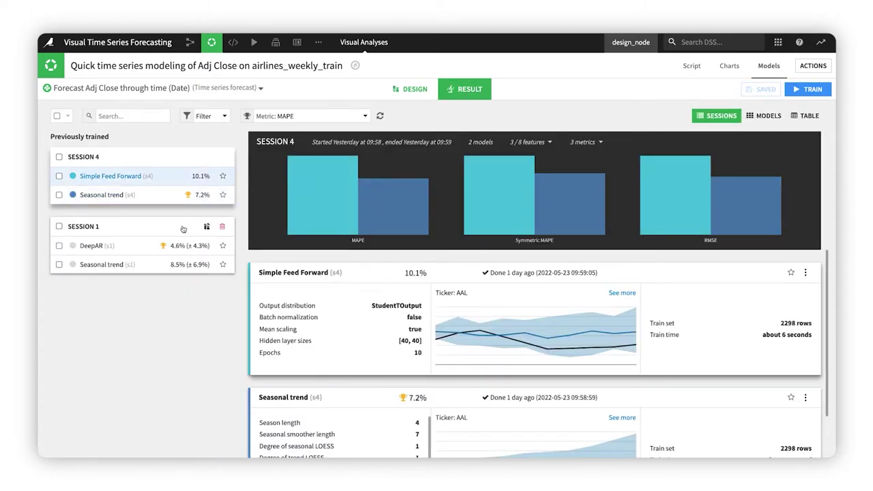
{"action": "left_click", "coordinate": [183, 228]}
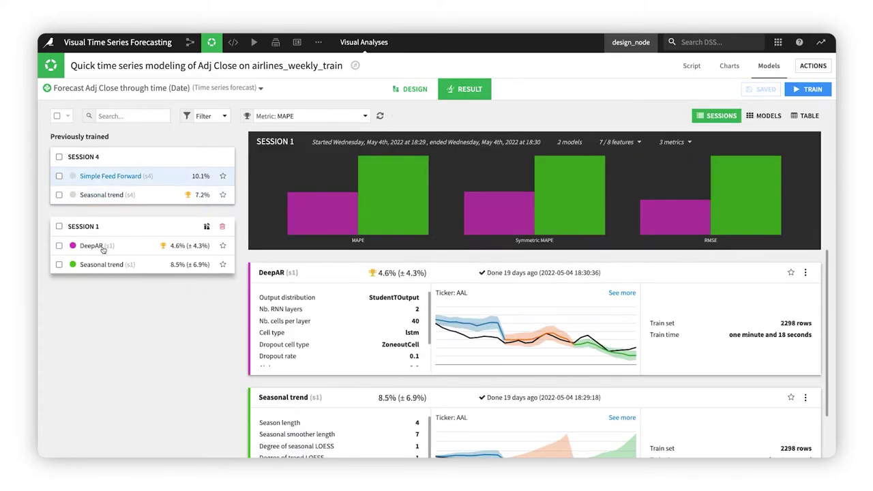
{"action": "left_click", "coordinate": [272, 272]}
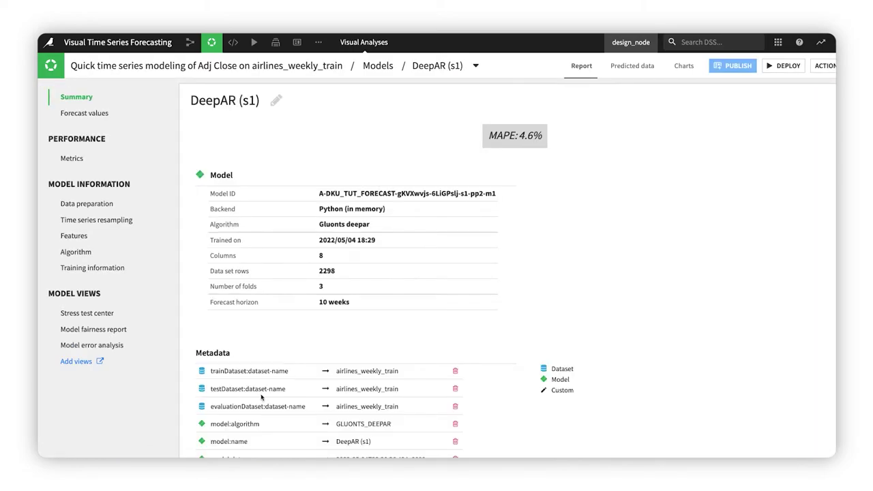
Show DeepAR forecast values and toggle the UAL chart's fold 1 and fold 2 backtest lines and interval band.
{"action": "left_click", "coordinate": [99, 116]}
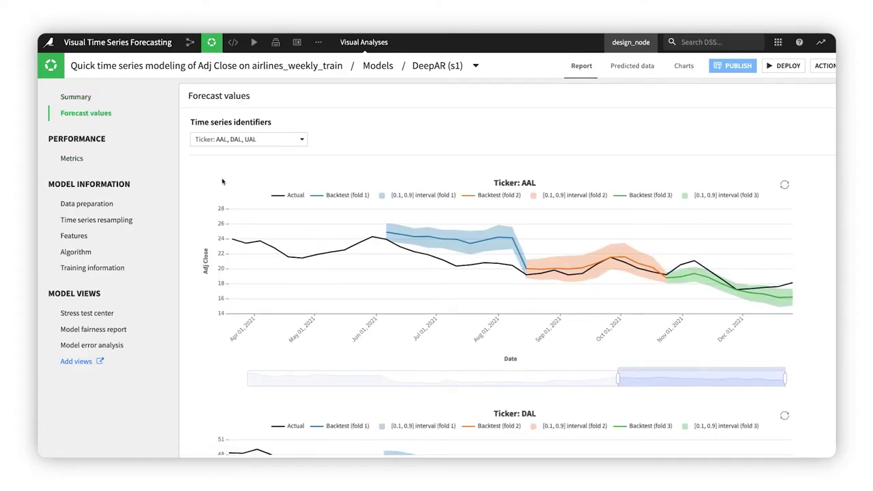
{"action": "scroll", "coordinate": [225, 184], "scroll_direction": "down", "scroll_amount": 3}
{"action": "scroll", "coordinate": [222, 182], "scroll_direction": "down", "scroll_amount": 5}
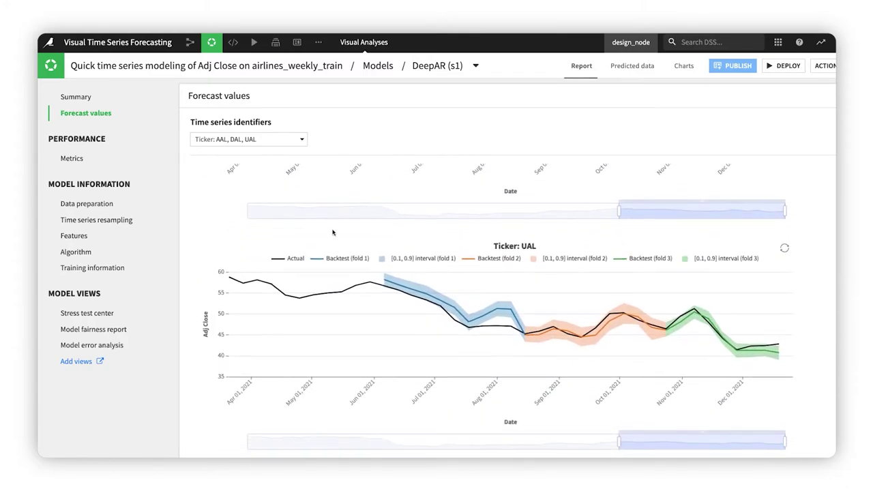
{"action": "left_click", "coordinate": [334, 258]}
{"action": "scroll", "coordinate": [343, 273], "scroll_direction": "up", "scroll_amount": 3}
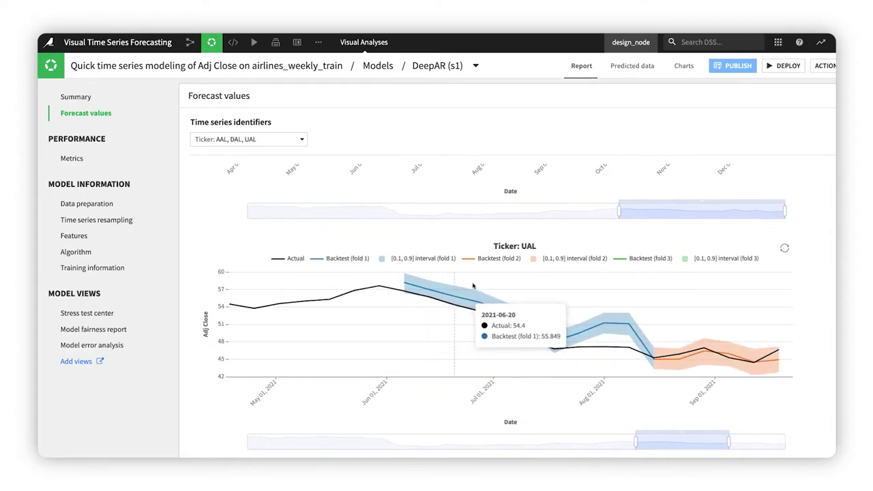
{"action": "left_click", "coordinate": [490, 260]}
{"action": "left_click", "coordinate": [491, 260]}
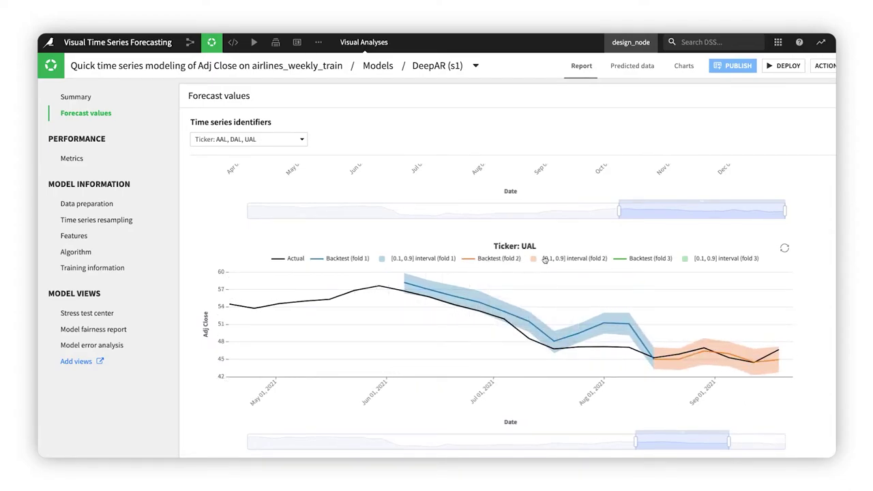
{"action": "left_click", "coordinate": [545, 259]}
{"action": "left_click", "coordinate": [545, 259]}
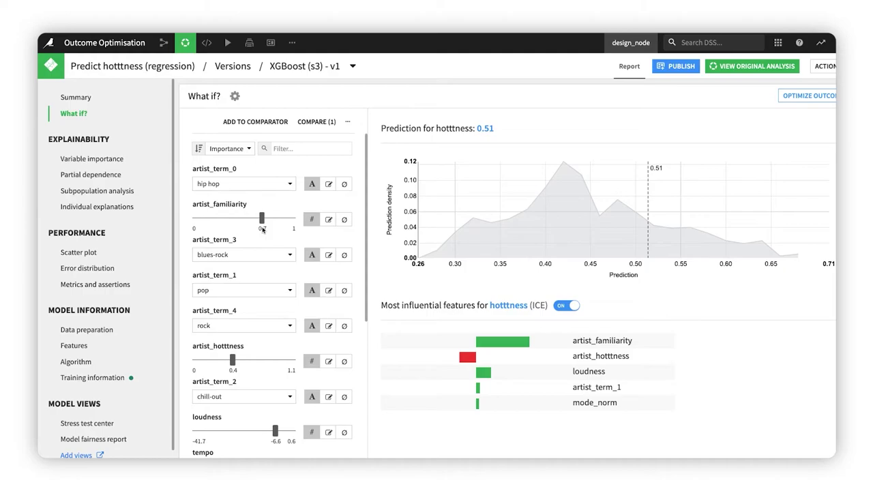
Set artist_familiarity to 0.8 and artist_hotttness to 0.6 in What if?, then launch outcome optimization.
{"action": "left_click_drag", "start_coordinate": [261, 218], "coordinate": [271, 218]}
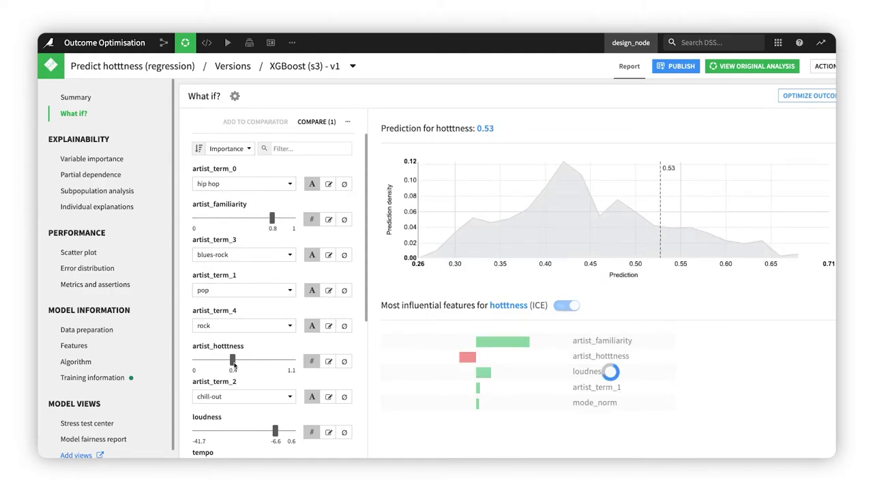
{"action": "left_click_drag", "start_coordinate": [233, 360], "coordinate": [243, 361]}
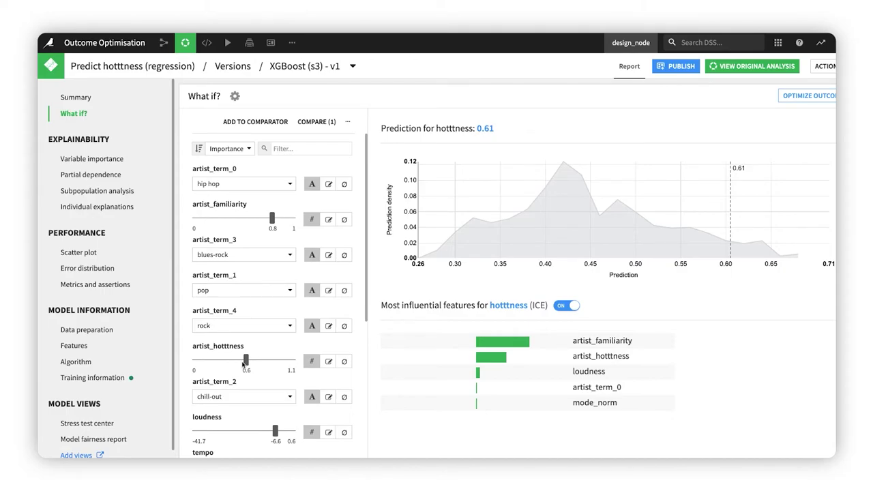
{"action": "left_click_drag", "start_coordinate": [243, 365], "coordinate": [231, 365]}
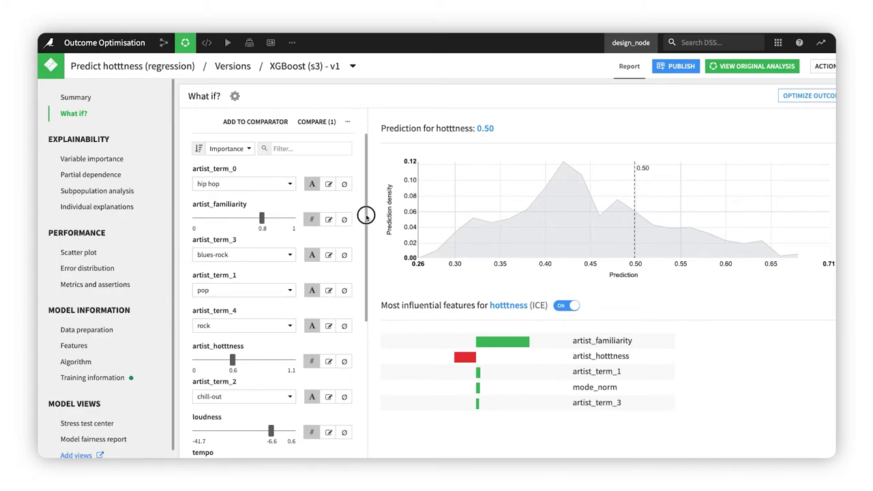
{"action": "left_click_drag", "start_coordinate": [367, 215], "coordinate": [362, 370]}
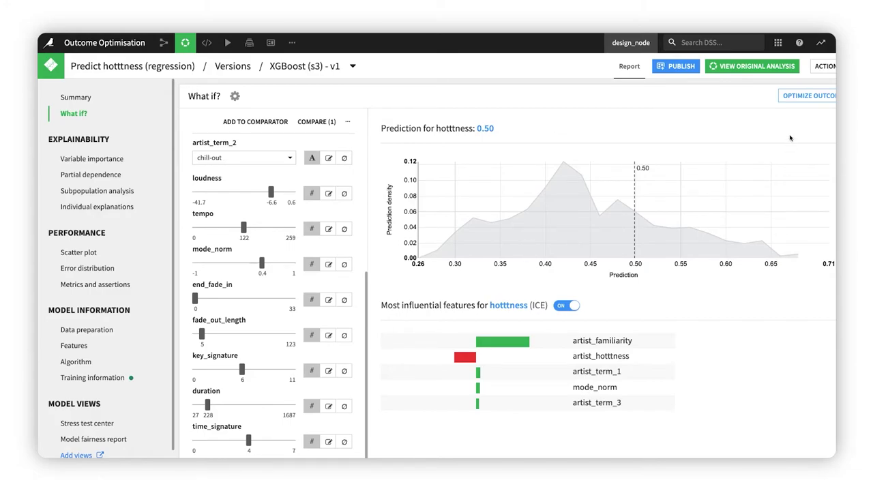
{"action": "left_click", "coordinate": [797, 99]}
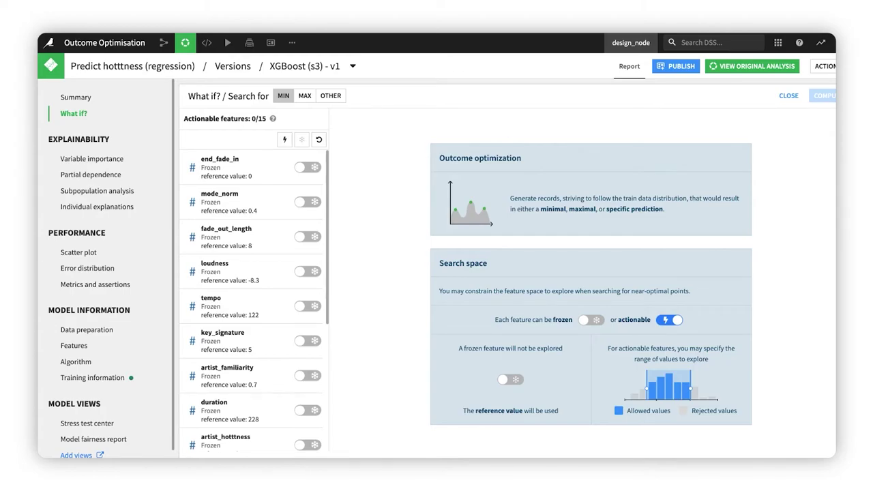
Search for MAX with all features actionable except artist_familiarity, artist_hotttness and time_signature, which are frozen.
{"action": "left_click", "coordinate": [305, 96]}
{"action": "left_click", "coordinate": [285, 141]}
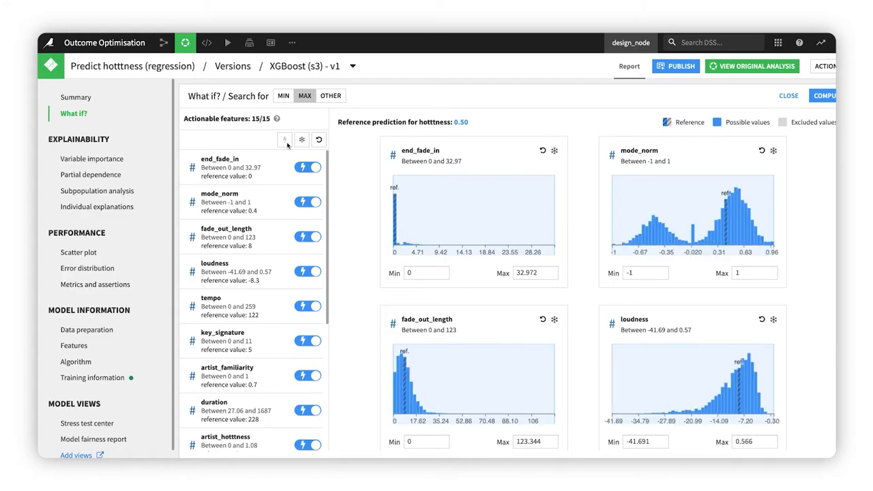
{"action": "scroll", "coordinate": [281, 238], "scroll_direction": "down", "scroll_amount": 3}
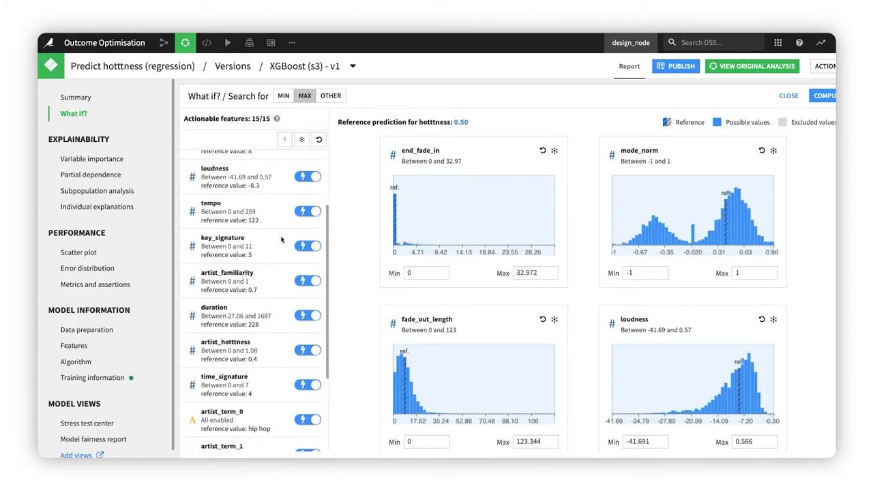
{"action": "left_click", "coordinate": [306, 282]}
{"action": "scroll", "coordinate": [306, 283], "scroll_direction": "down", "scroll_amount": 1}
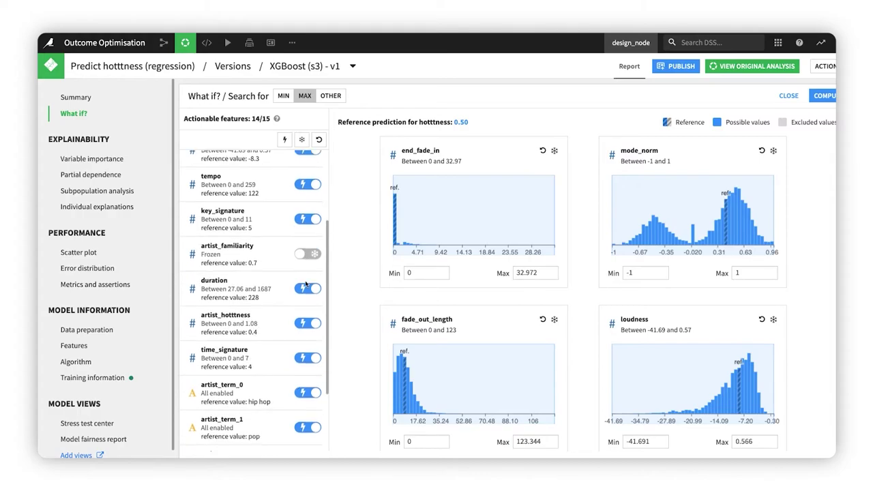
{"action": "left_click", "coordinate": [307, 323]}
{"action": "left_click", "coordinate": [307, 359]}
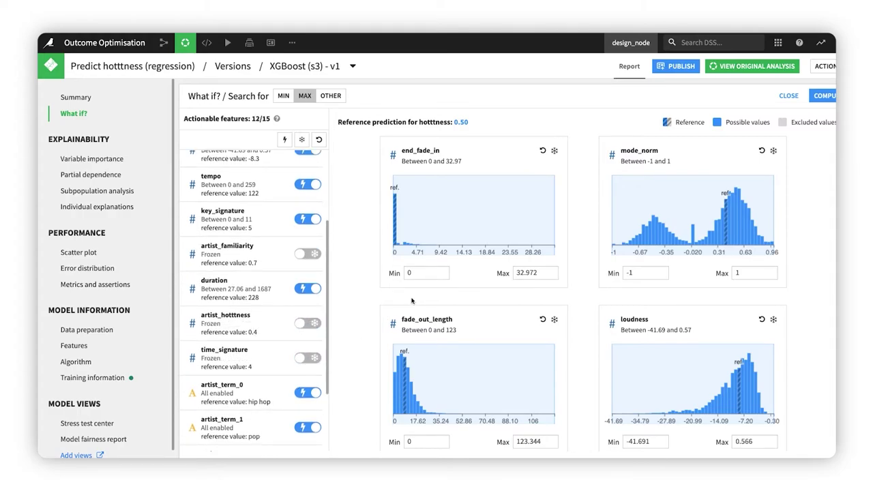
Restrict end_fade_in to its lowest values, cap duration's max at 300, and compute the search.
{"action": "left_click_drag", "start_coordinate": [553, 216], "coordinate": [404, 225]}
{"action": "scroll", "coordinate": [405, 225], "scroll_direction": "down", "scroll_amount": 3}
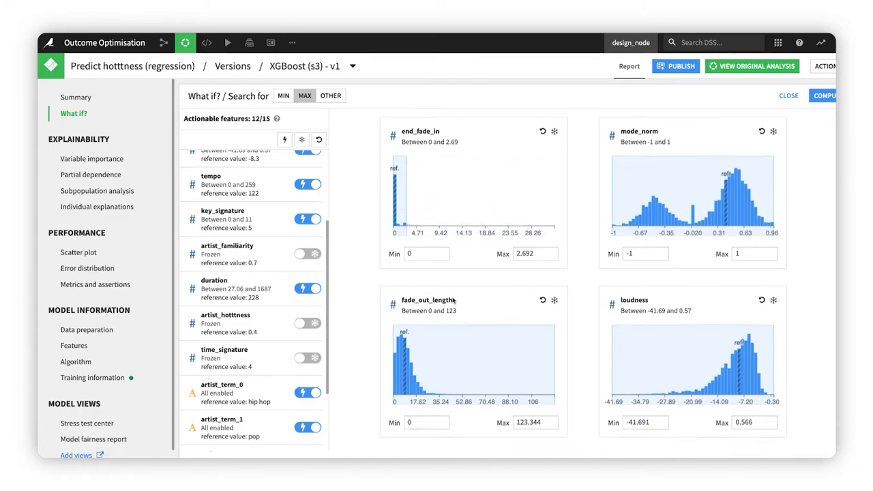
{"action": "left_click_drag", "start_coordinate": [397, 359], "coordinate": [448, 359]}
{"action": "scroll", "coordinate": [448, 356], "scroll_direction": "down", "scroll_amount": 4}
{"action": "left_click", "coordinate": [529, 251]}
{"action": "double_click", "coordinate": [528, 251]}
{"action": "type", "text": "300"}
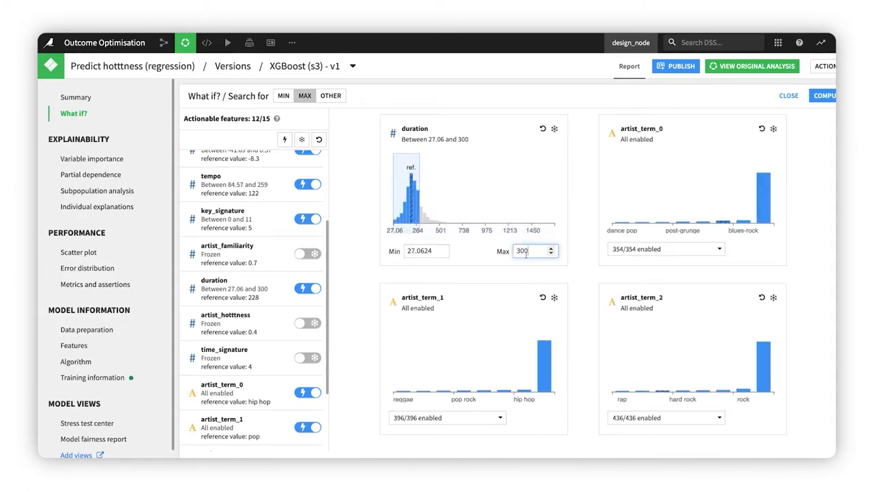
{"action": "left_click", "coordinate": [824, 96]}
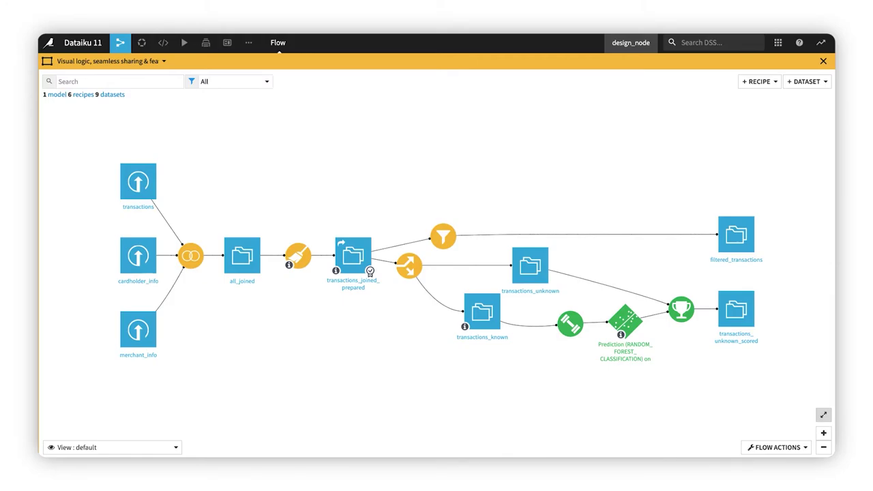
Open the compute_transactions_joined_prepared recipe and view the item_category_recoded switch formula in the editor panel.
{"action": "double_click", "coordinate": [298, 258]}
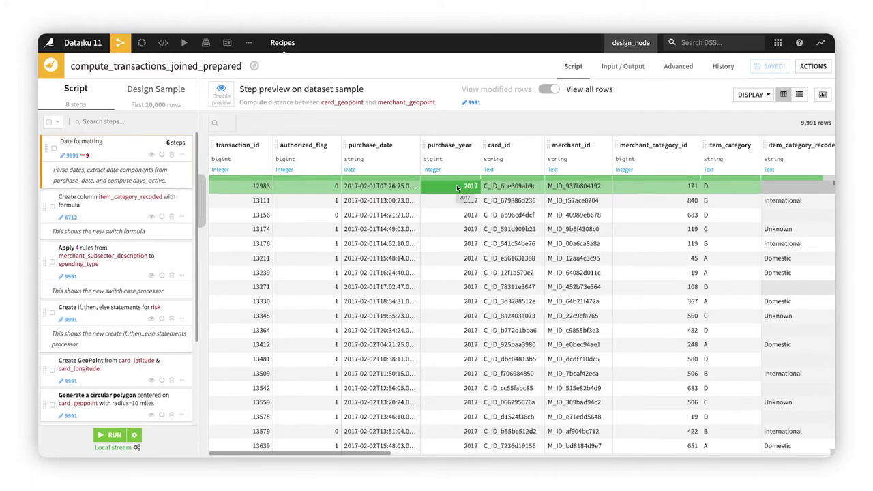
{"action": "left_click", "coordinate": [106, 219]}
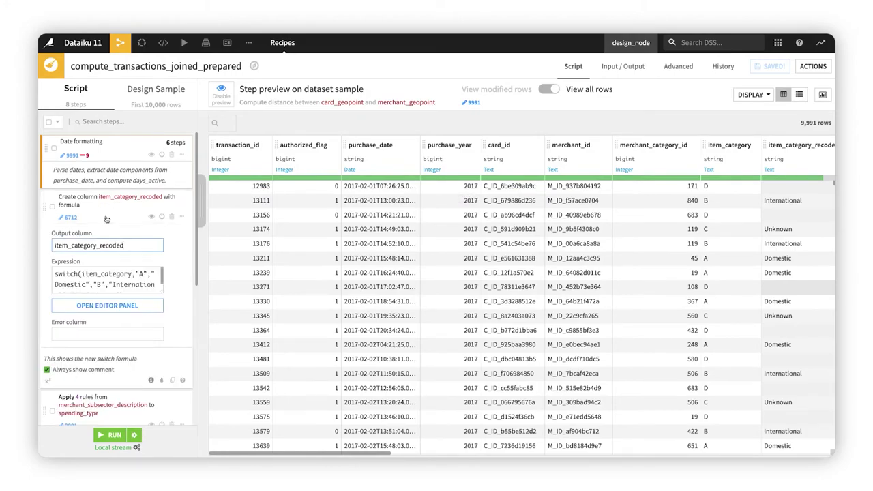
{"action": "left_click", "coordinate": [118, 307]}
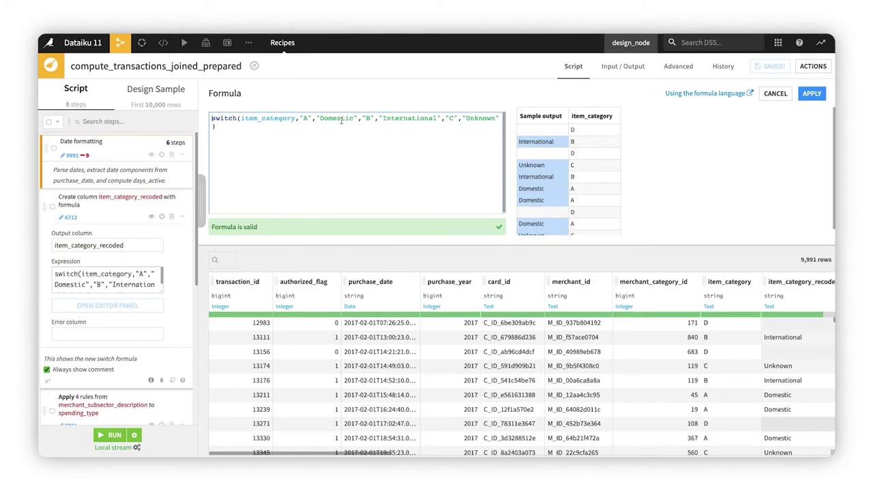
Review the Apply 4 rules spending_type mapping, then expand the risk if/then/else step.
{"action": "left_click", "coordinate": [139, 416]}
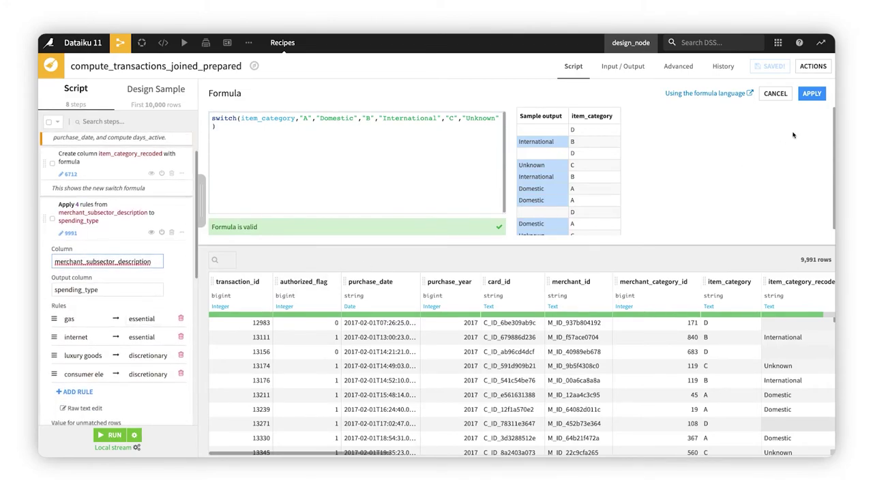
{"action": "left_click", "coordinate": [776, 94]}
{"action": "scroll", "coordinate": [125, 323], "scroll_direction": "down", "scroll_amount": 2}
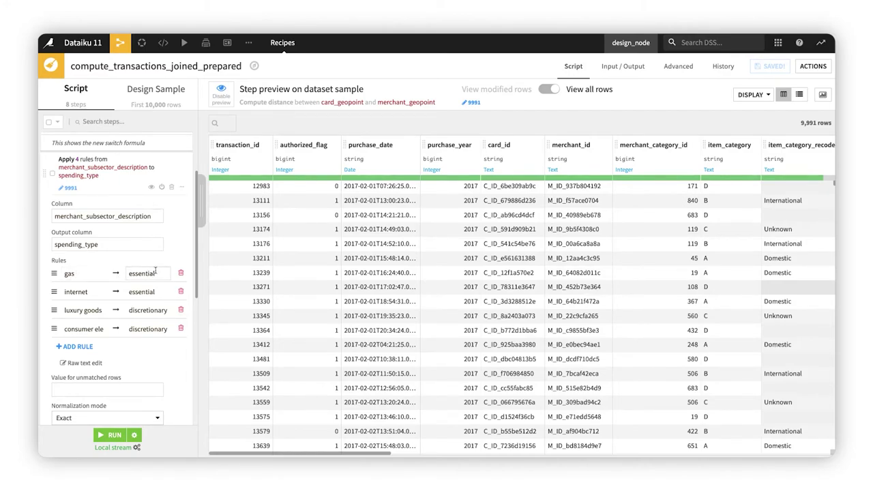
{"action": "left_click", "coordinate": [153, 273]}
{"action": "scroll", "coordinate": [120, 306], "scroll_direction": "down", "scroll_amount": 1}
{"action": "scroll", "coordinate": [120, 306], "scroll_direction": "down", "scroll_amount": 3}
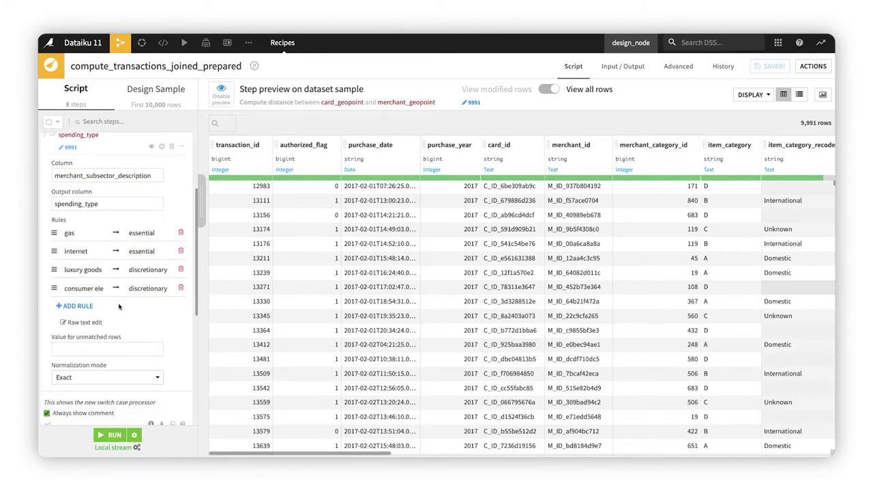
{"action": "left_click", "coordinate": [116, 153]}
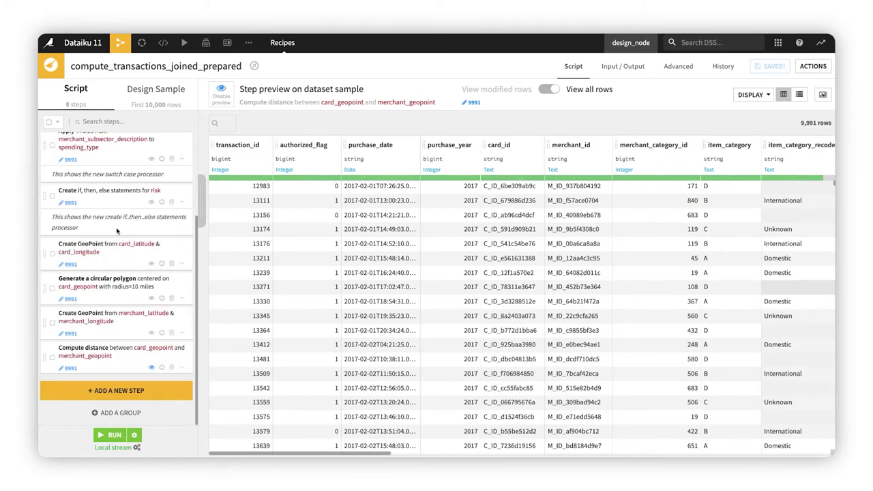
{"action": "left_click", "coordinate": [115, 208]}
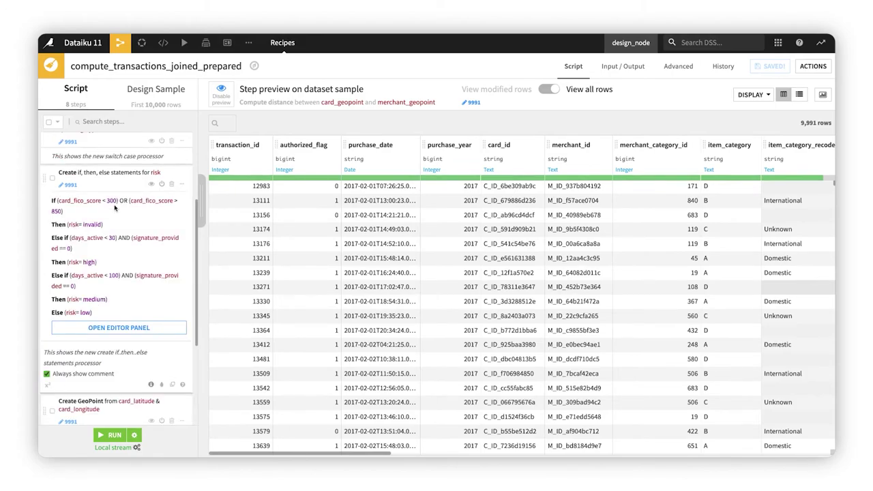
Open the risk conditions in the full editor and review the If/Else if groups, including the days_active thresholds.
{"action": "left_click", "coordinate": [120, 328]}
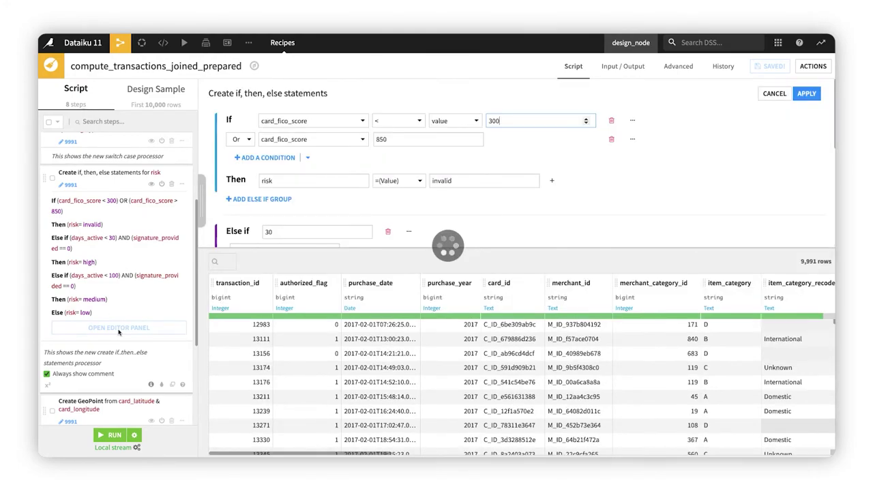
{"action": "scroll", "coordinate": [515, 172], "scroll_direction": "down", "scroll_amount": 3}
{"action": "scroll", "coordinate": [515, 173], "scroll_direction": "up", "scroll_amount": 5}
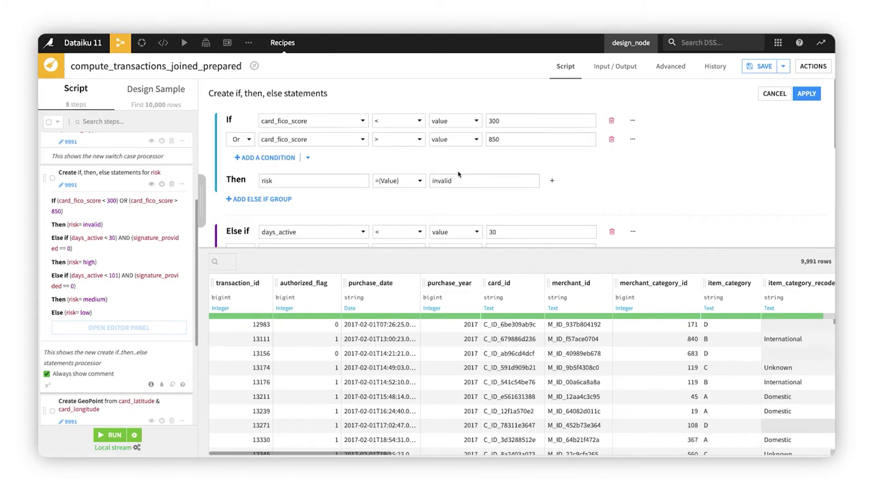
{"action": "scroll", "coordinate": [470, 179], "scroll_direction": "down", "scroll_amount": 1}
{"action": "scroll", "coordinate": [476, 183], "scroll_direction": "down", "scroll_amount": 3}
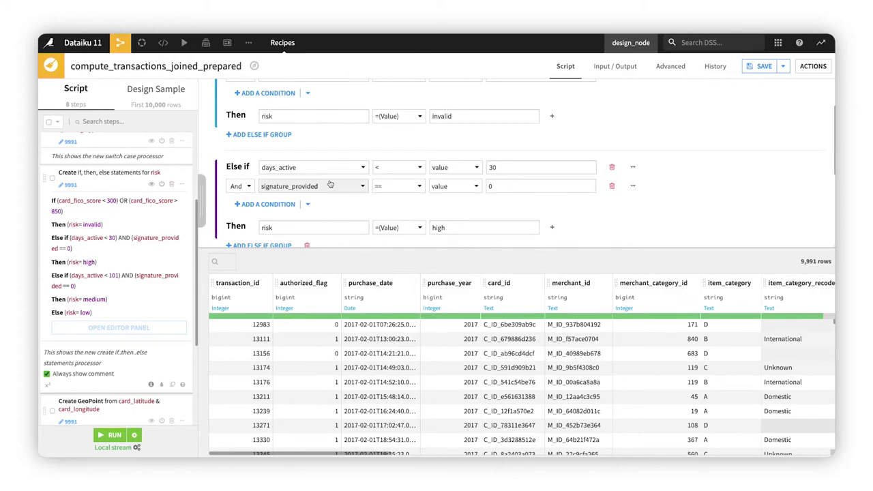
{"action": "scroll", "coordinate": [494, 184], "scroll_direction": "down", "scroll_amount": 1}
{"action": "scroll", "coordinate": [495, 185], "scroll_direction": "down", "scroll_amount": 6}
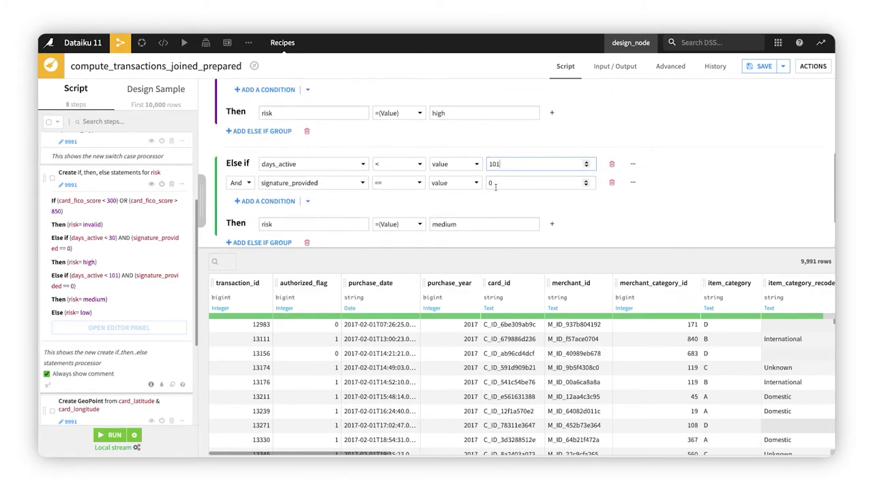
{"action": "scroll", "coordinate": [495, 187], "scroll_direction": "down", "scroll_amount": 2}
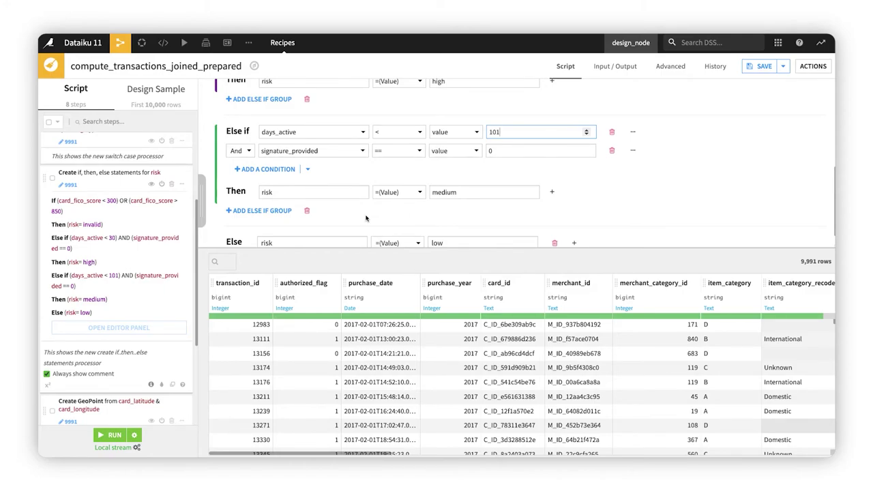
{"action": "scroll", "coordinate": [366, 218], "scroll_direction": "up", "scroll_amount": 2}
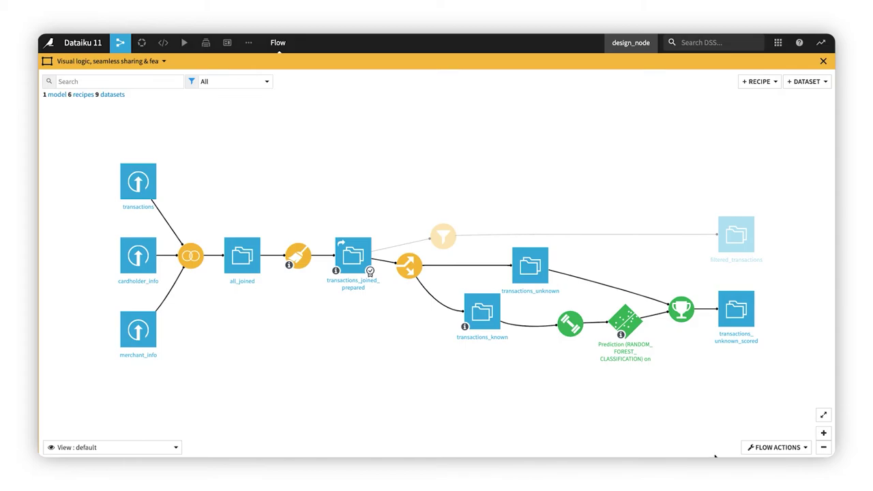
Export the flow documentation with the default template and open the downloaded .docx file.
{"action": "left_click", "coordinate": [805, 448]}
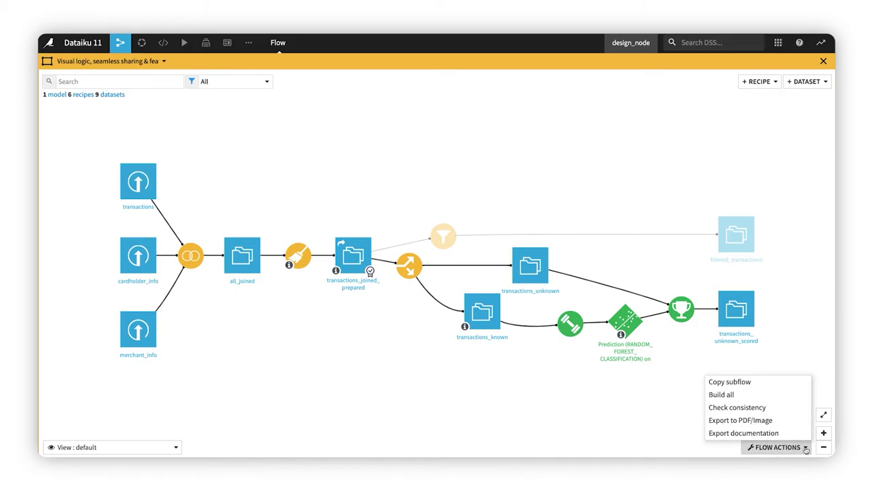
{"action": "left_click", "coordinate": [802, 434]}
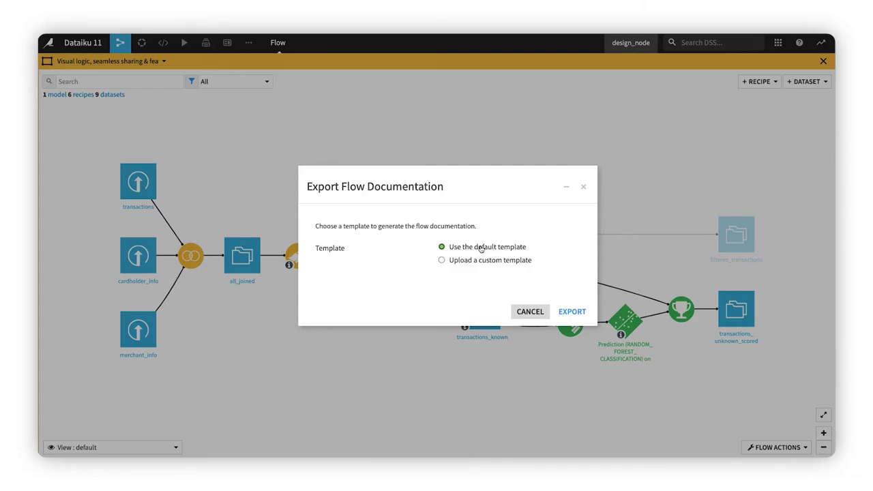
{"action": "left_click", "coordinate": [571, 312]}
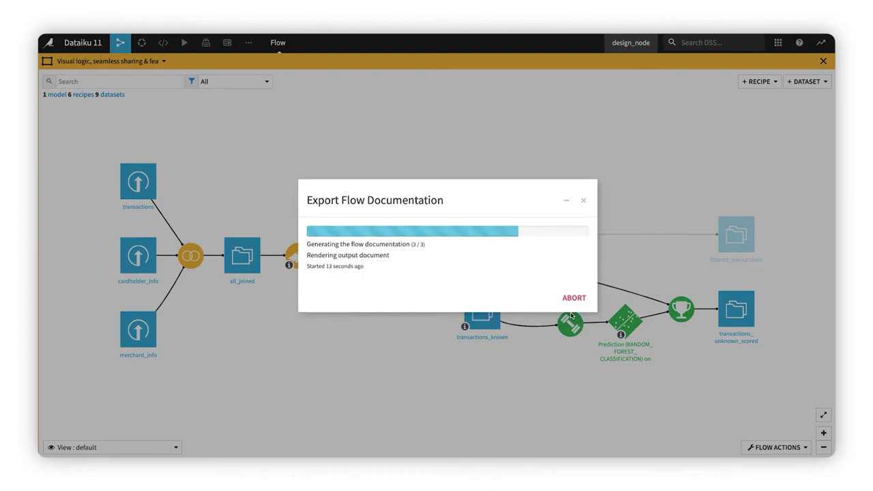
{"action": "left_click", "coordinate": [553, 280]}
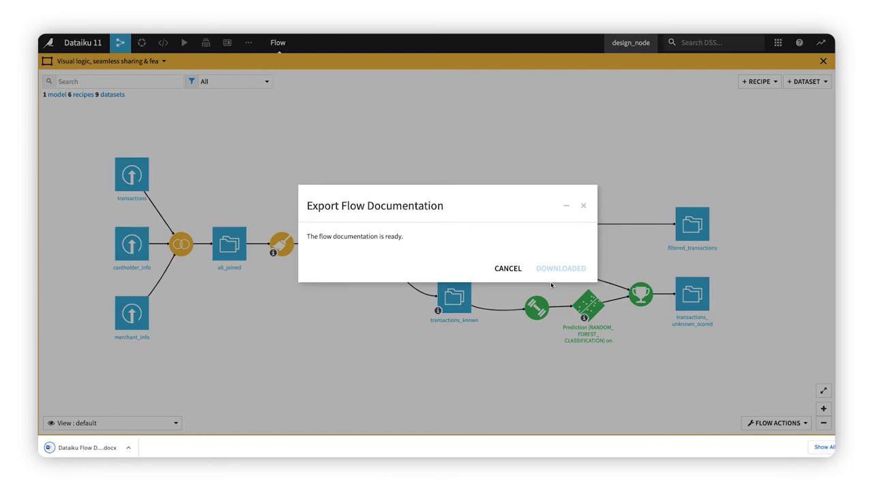
{"action": "left_click", "coordinate": [109, 448]}
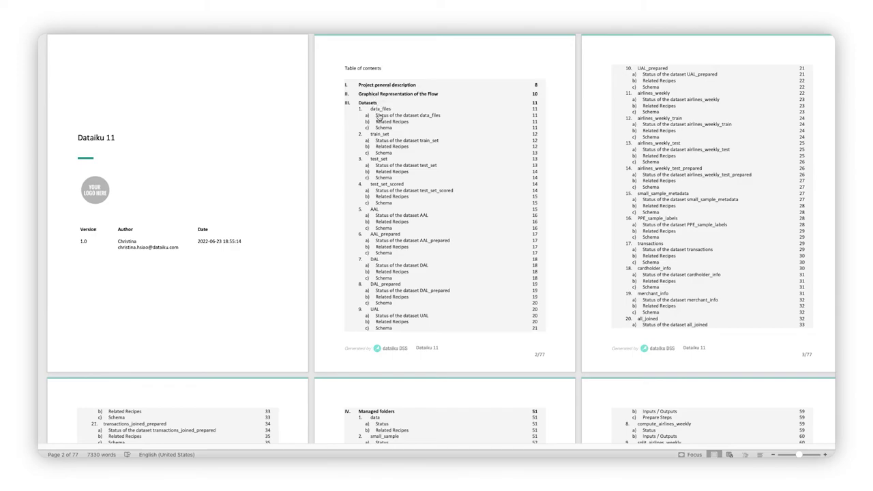
Scroll through the Word flow documentation's flow diagram and dataset pages in multi-page view.
{"action": "scroll", "coordinate": [380, 118], "scroll_direction": "down", "scroll_amount": 1}
{"action": "scroll", "coordinate": [380, 117], "scroll_direction": "down", "scroll_amount": 10}
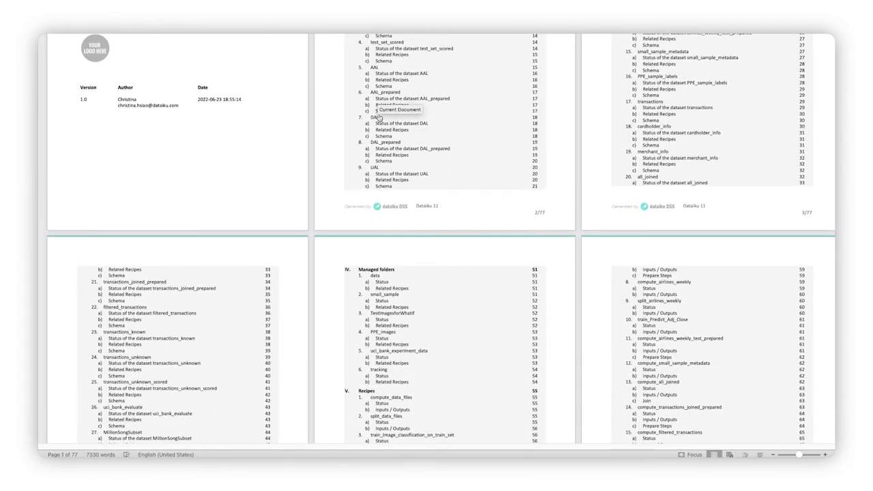
{"action": "scroll", "coordinate": [380, 117], "scroll_direction": "down", "scroll_amount": 12}
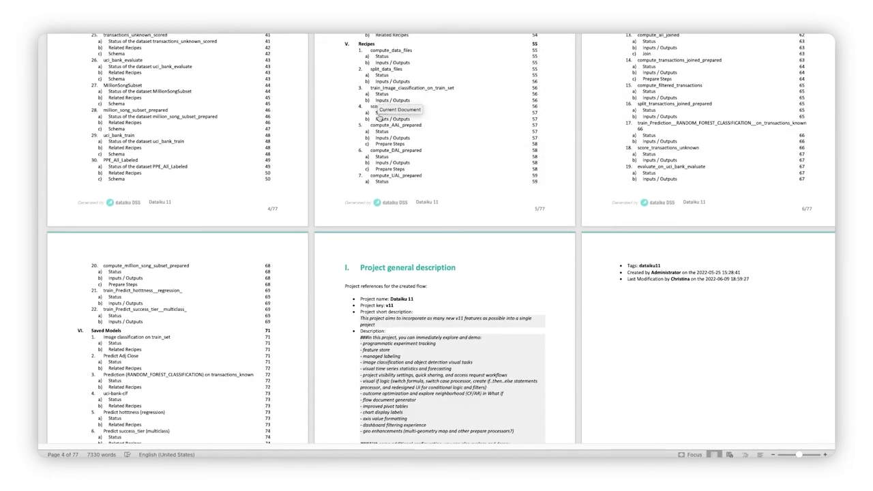
{"action": "scroll", "coordinate": [379, 118], "scroll_direction": "down", "scroll_amount": 5}
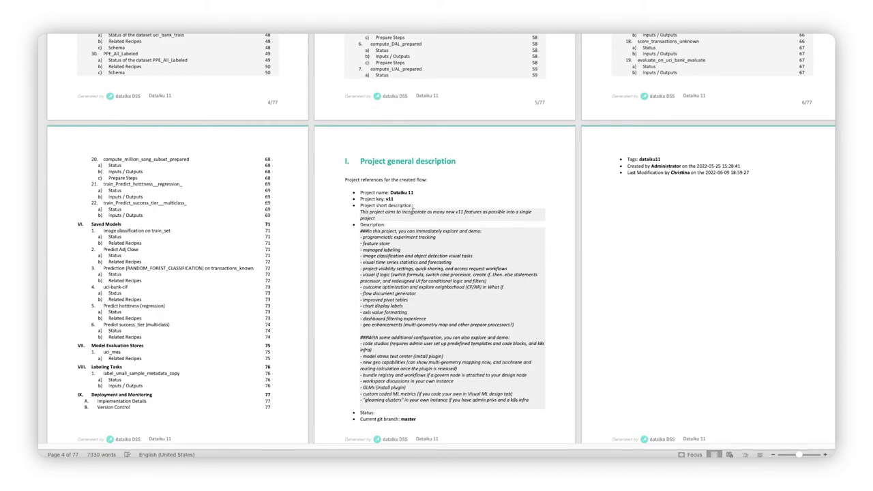
{"action": "scroll", "coordinate": [412, 211], "scroll_direction": "down", "scroll_amount": 2}
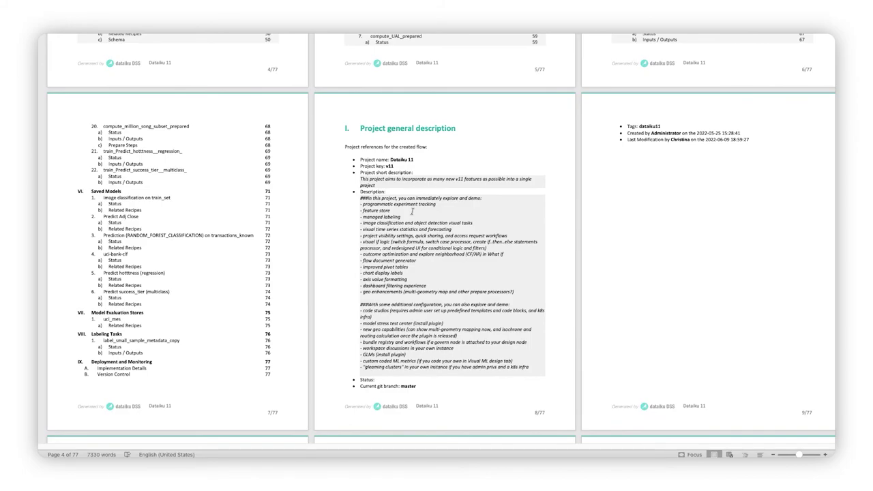
{"action": "scroll", "coordinate": [412, 212], "scroll_direction": "down", "scroll_amount": 3}
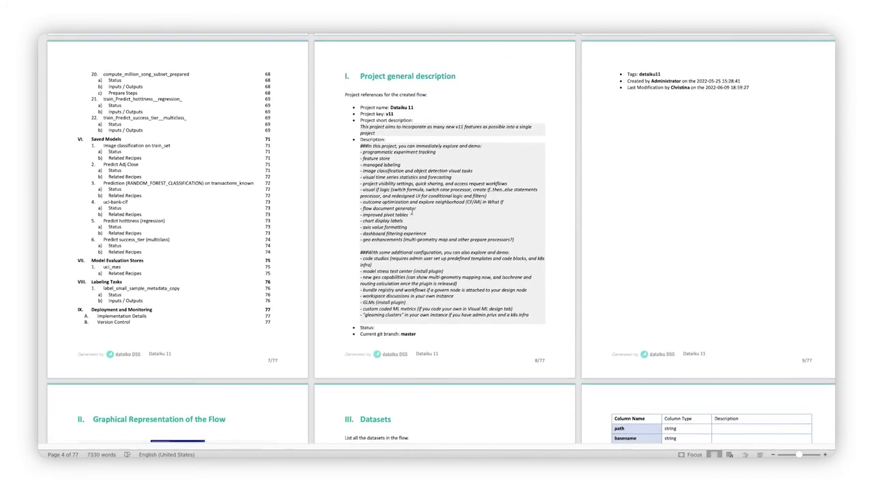
{"action": "scroll", "coordinate": [412, 212], "scroll_direction": "down", "scroll_amount": 2}
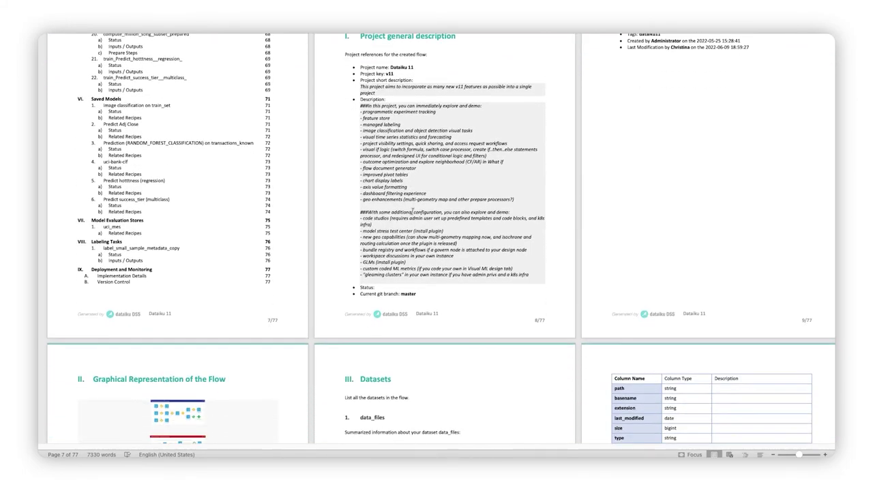
{"action": "scroll", "coordinate": [411, 211], "scroll_direction": "down", "scroll_amount": 14}
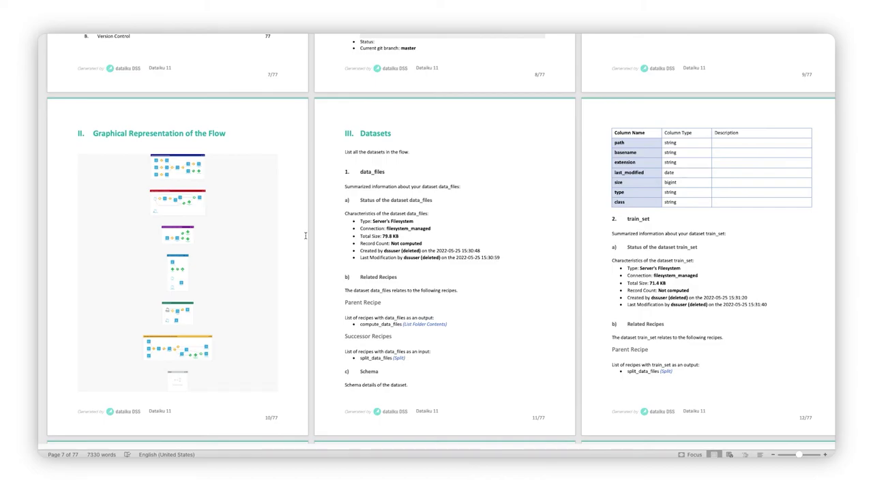
{"action": "scroll", "coordinate": [305, 235], "scroll_direction": "down", "scroll_amount": 5}
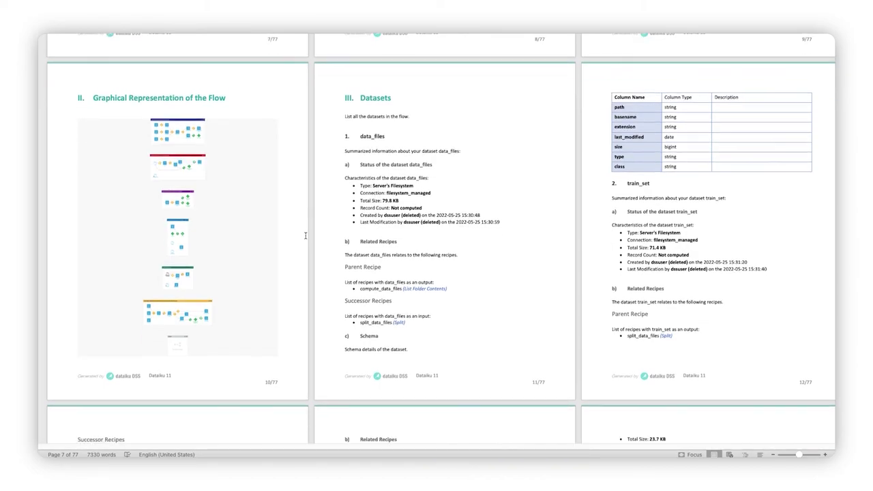
{"action": "scroll", "coordinate": [306, 235], "scroll_direction": "down", "scroll_amount": 3}
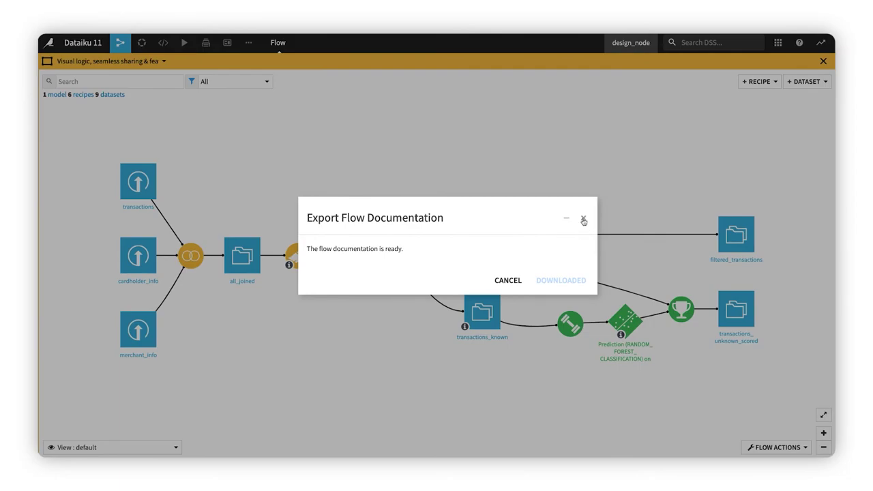
Open the Random forest (s2) - v1 failure prediction model and its Stress test center.
{"action": "left_click", "coordinate": [583, 220]}
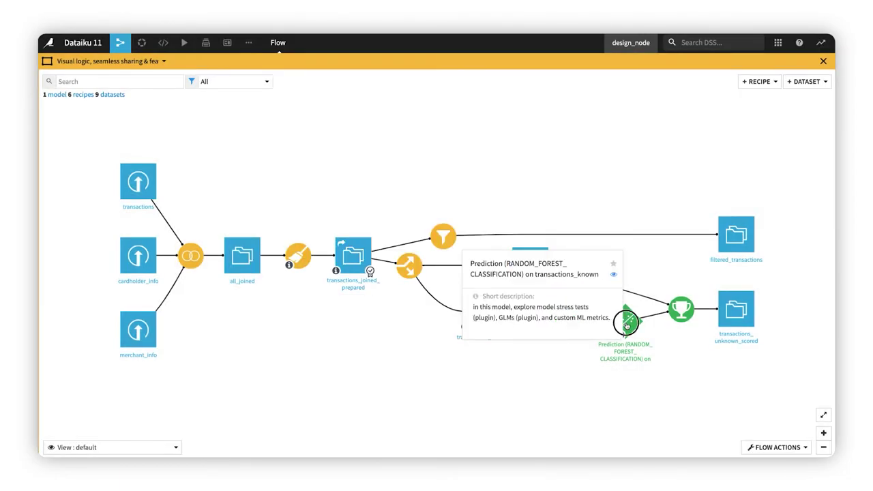
{"action": "double_click", "coordinate": [626, 326]}
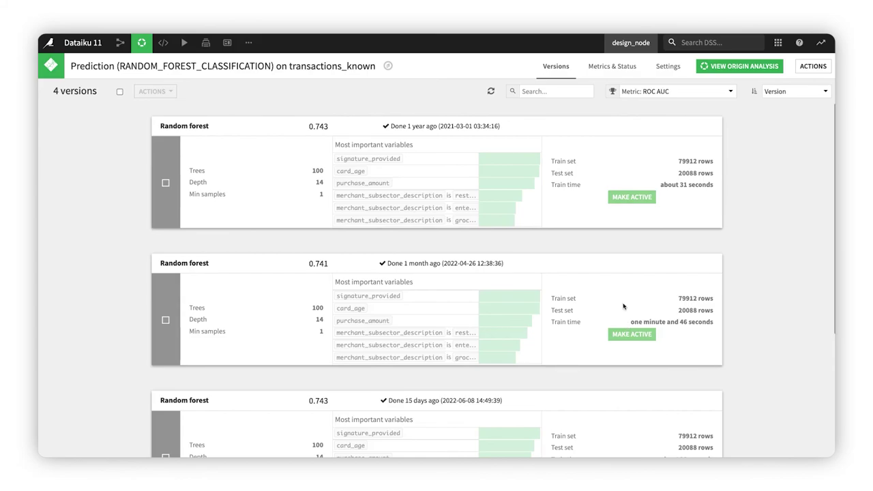
{"action": "scroll", "coordinate": [494, 236], "scroll_direction": "down", "scroll_amount": 3}
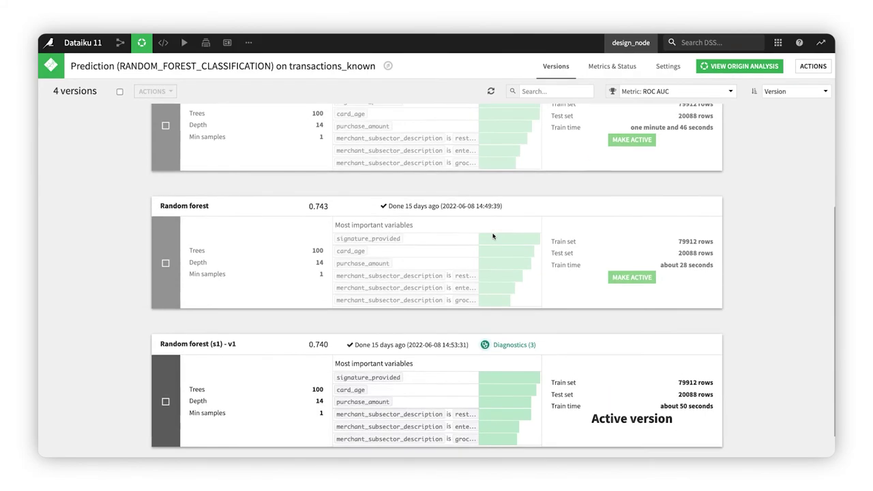
{"action": "left_click", "coordinate": [199, 344]}
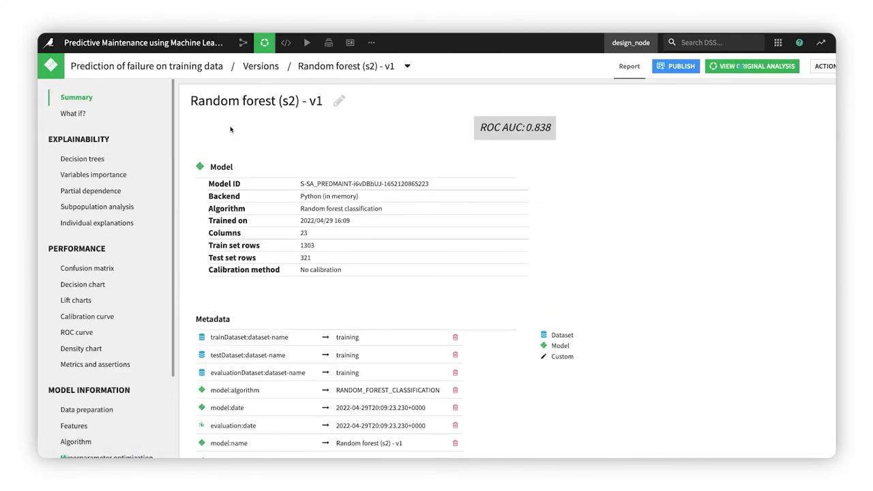
{"action": "scroll", "coordinate": [150, 249], "scroll_direction": "down", "scroll_amount": 3}
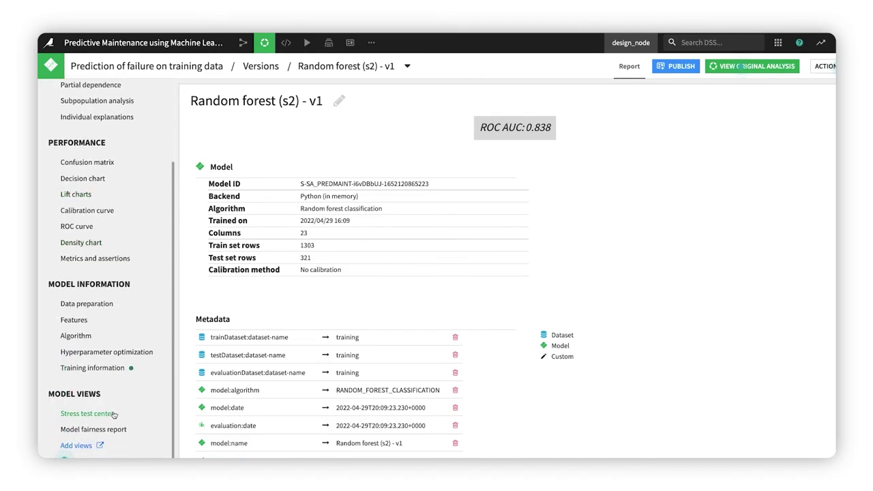
{"action": "left_click", "coordinate": [113, 414]}
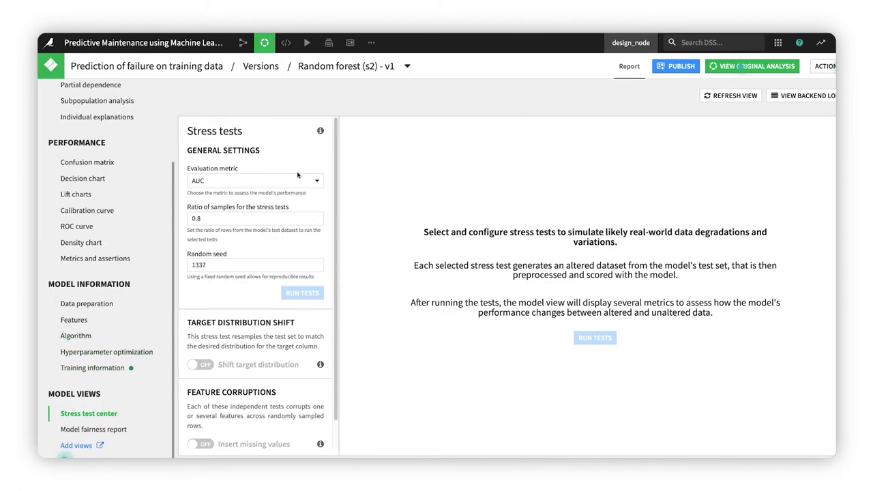
Enable the Shift target distribution test toward target class 1.
{"action": "scroll", "coordinate": [297, 179], "scroll_direction": "down", "scroll_amount": 2}
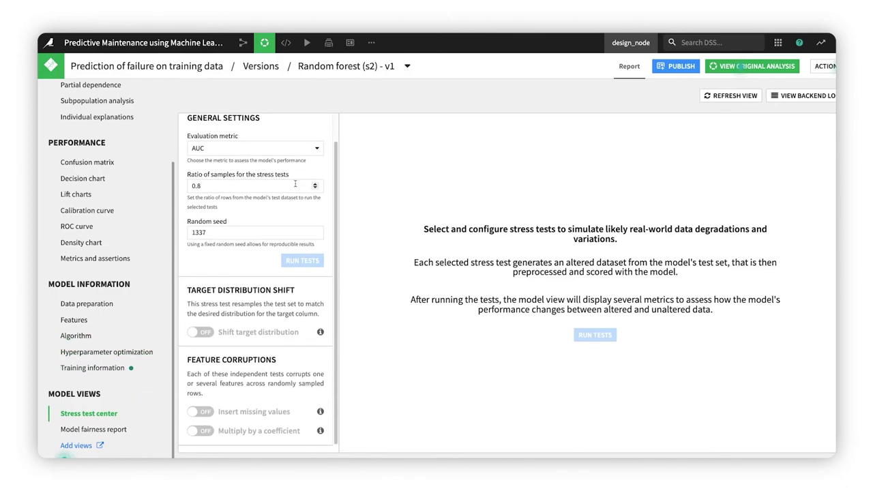
{"action": "scroll", "coordinate": [295, 184], "scroll_direction": "up", "scroll_amount": 2}
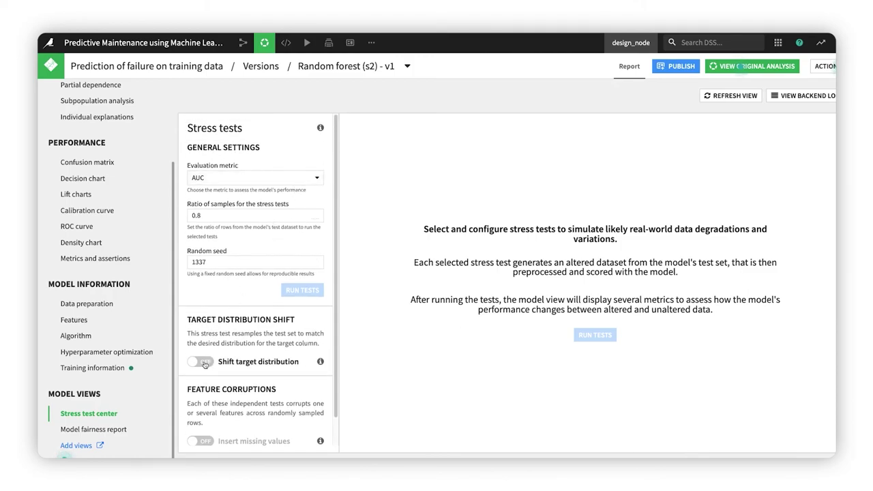
{"action": "left_click", "coordinate": [204, 363]}
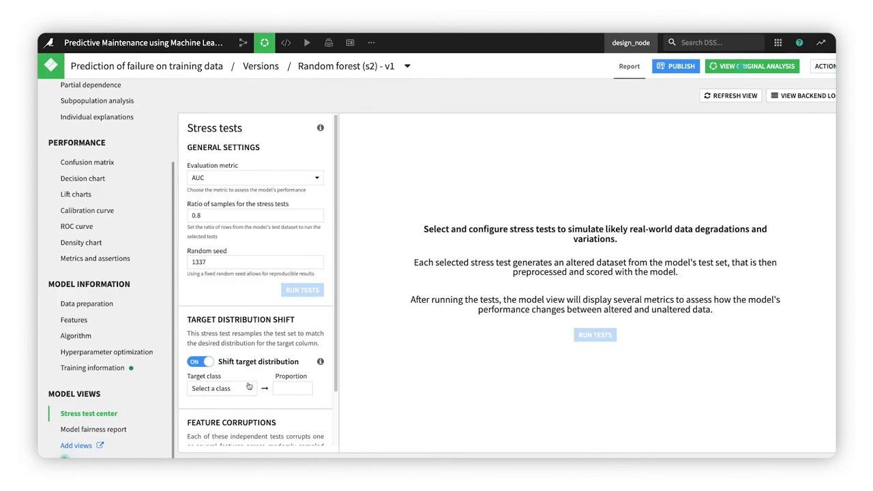
{"action": "left_click", "coordinate": [250, 388]}
{"action": "left_click", "coordinate": [205, 420]}
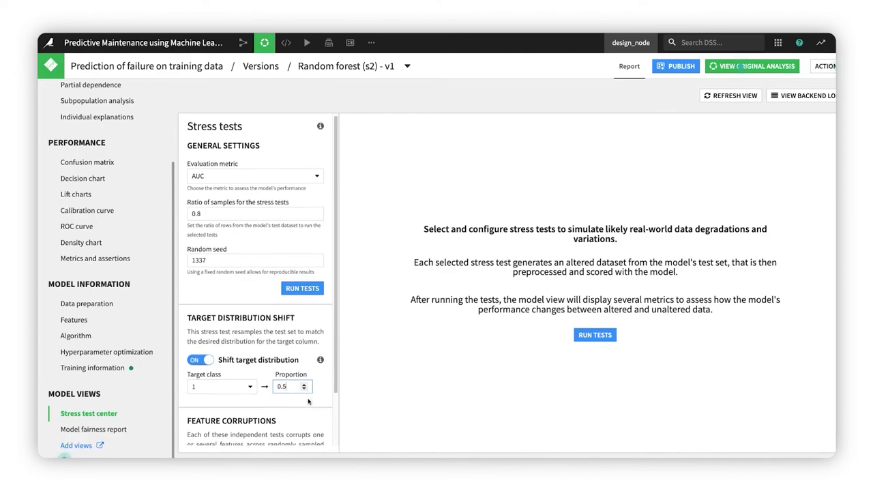
Enable the Insert missing values test on R044_Quantity_sum and R064_Quantity_sum.
{"action": "scroll", "coordinate": [300, 399], "scroll_direction": "down", "scroll_amount": 2}
{"action": "left_click", "coordinate": [249, 412]}
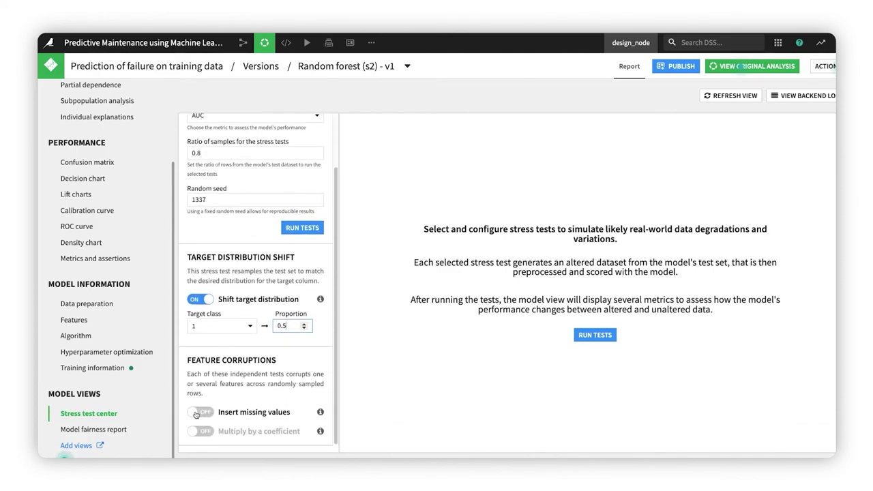
{"action": "scroll", "coordinate": [223, 401], "scroll_direction": "down", "scroll_amount": 2}
{"action": "left_click", "coordinate": [232, 382]}
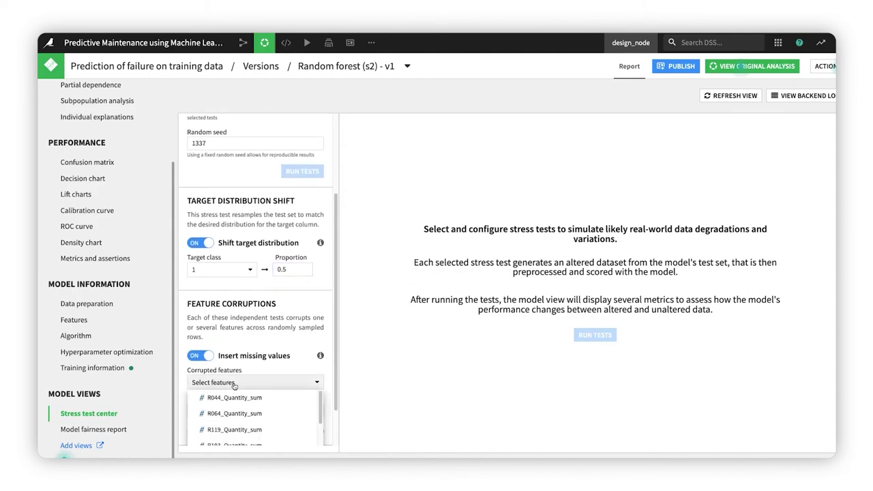
{"action": "left_click", "coordinate": [235, 398]}
{"action": "left_click", "coordinate": [236, 414]}
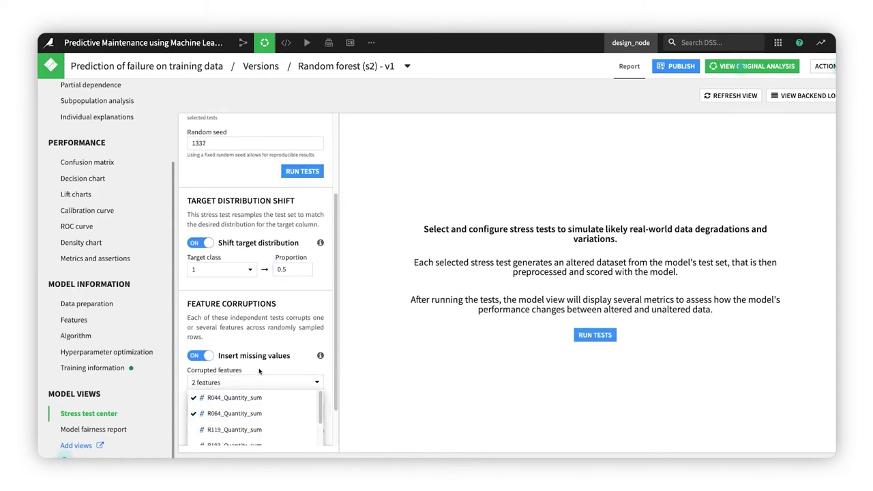
{"action": "left_click", "coordinate": [258, 372]}
Enable the Multiply by a coefficient test on R119_Quantity_sum and R193_Quantity_sum.
{"action": "left_click", "coordinate": [202, 431]}
{"action": "scroll", "coordinate": [213, 428], "scroll_direction": "down", "scroll_amount": 1}
{"action": "scroll", "coordinate": [213, 427], "scroll_direction": "down", "scroll_amount": 2}
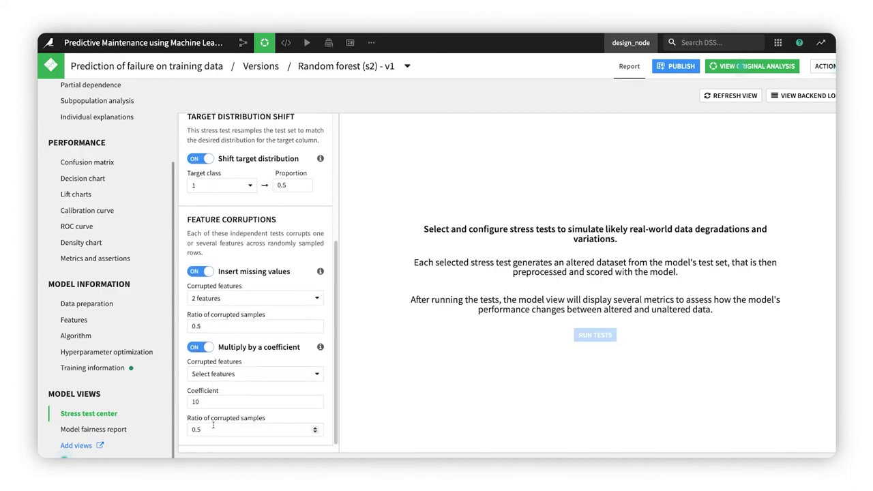
{"action": "left_click", "coordinate": [285, 375]}
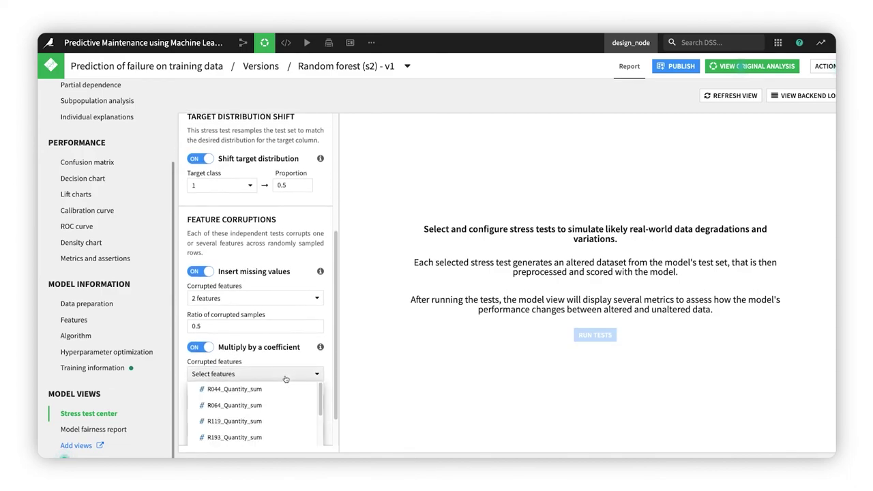
{"action": "left_click", "coordinate": [264, 421]}
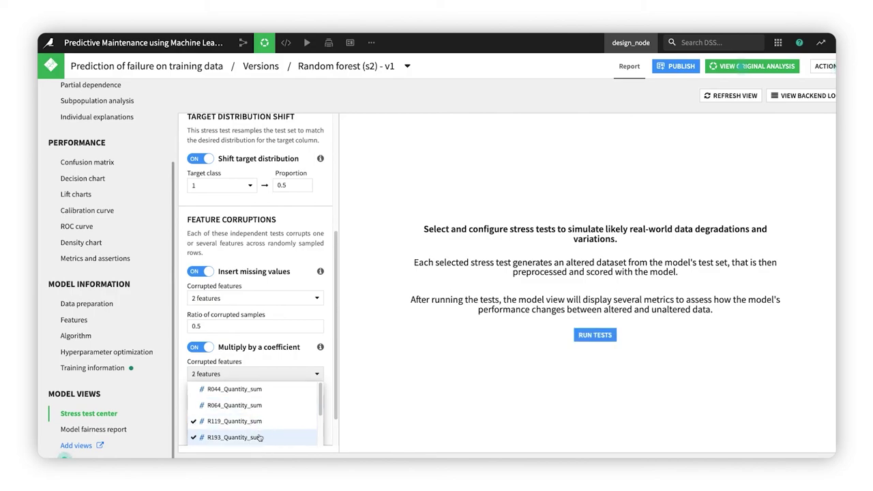
{"action": "left_click", "coordinate": [260, 438]}
{"action": "left_click", "coordinate": [285, 363]}
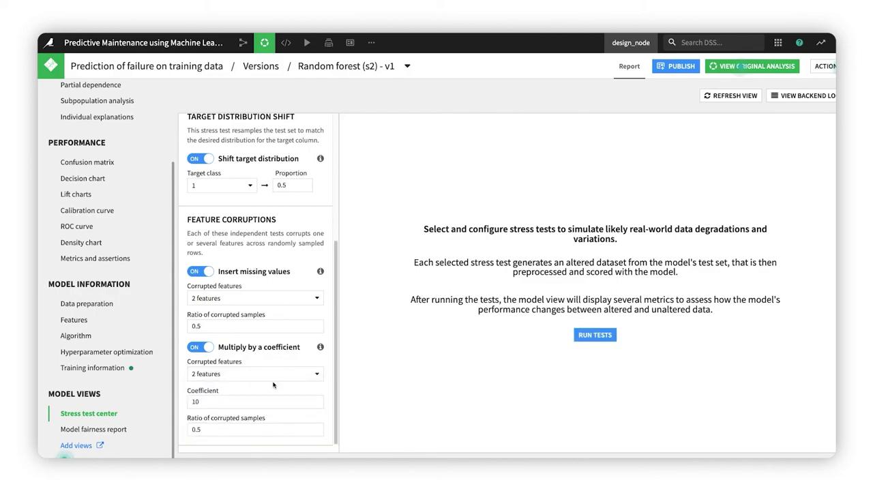
Set the multiplication coefficient to 8 and the corrupted sample ratio to 0.60.
{"action": "left_click_drag", "start_coordinate": [207, 404], "coordinate": [186, 402]}
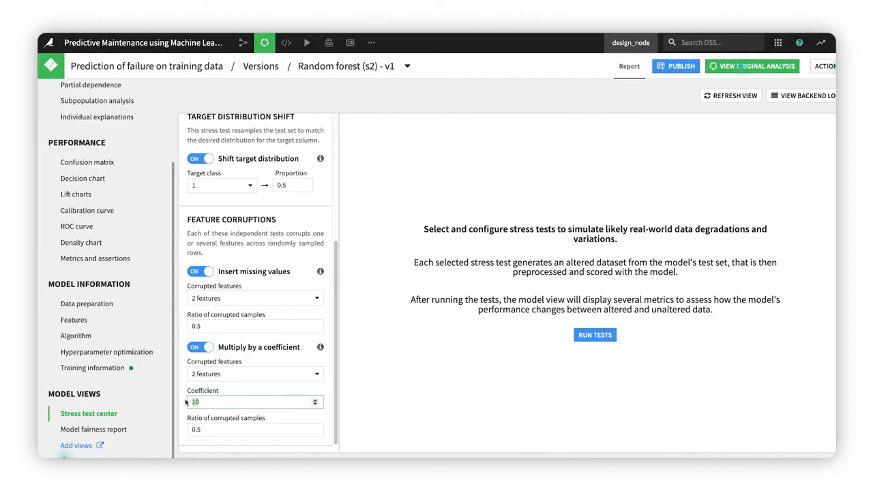
{"action": "type", "text": "8"}
{"action": "left_click", "coordinate": [198, 428]}
{"action": "type", "text": "0.60"}
{"action": "left_click", "coordinate": [275, 417]}
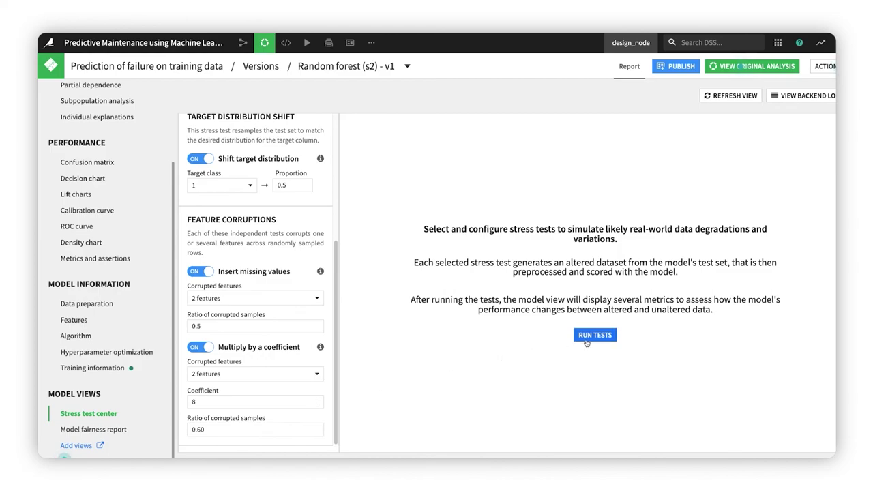
Run the stress tests with AUC kept as the evaluation metric.
{"action": "left_click", "coordinate": [586, 337]}
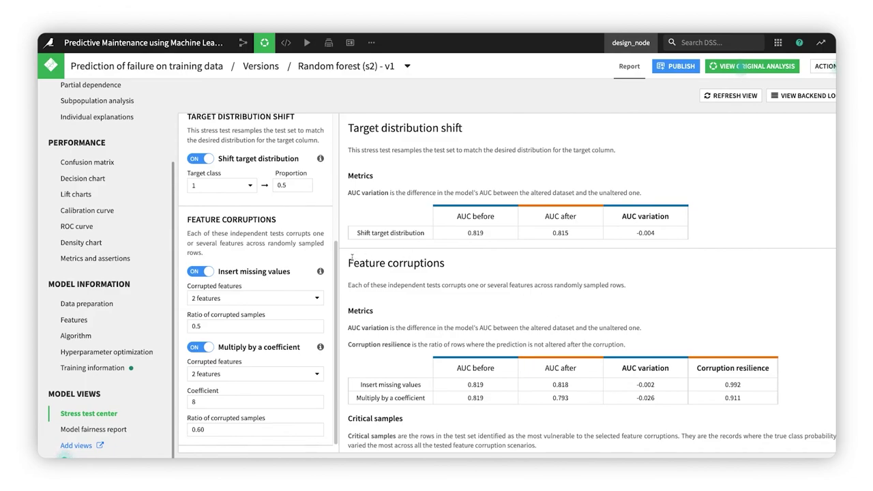
{"action": "left_click_drag", "start_coordinate": [334, 261], "coordinate": [324, 129]}
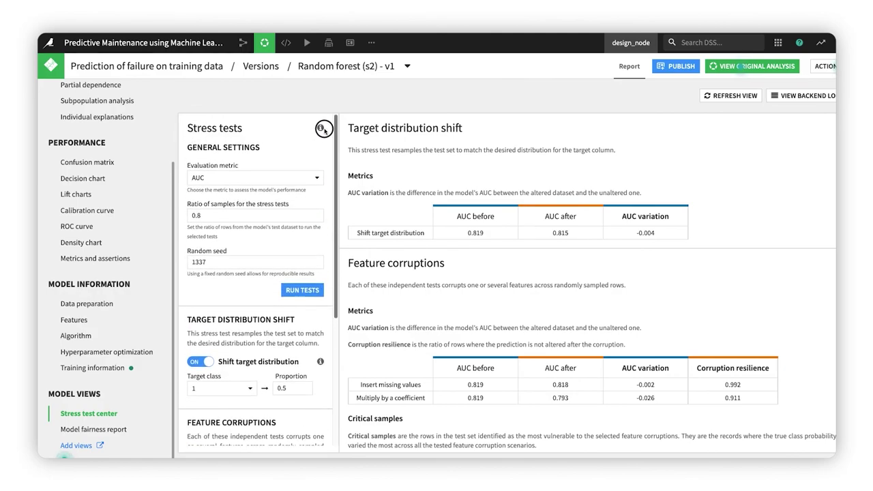
{"action": "left_click", "coordinate": [317, 178]}
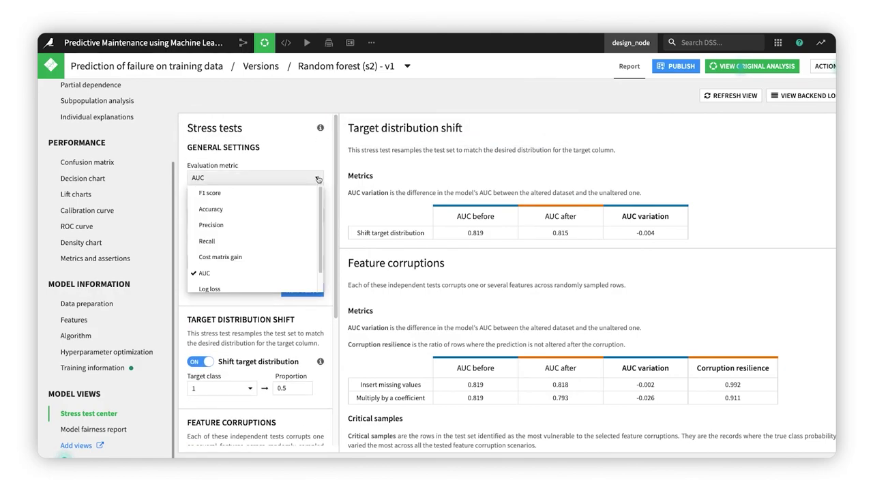
{"action": "left_click", "coordinate": [321, 168]}
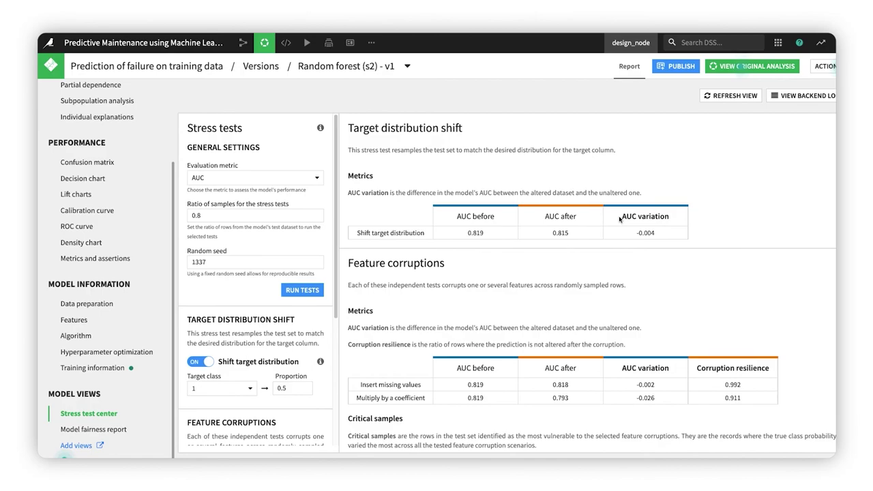
Review the AUC drop to 0.793, 0.911 resilience and the critical samples list.
{"action": "scroll", "coordinate": [620, 218], "scroll_direction": "down", "scroll_amount": 3}
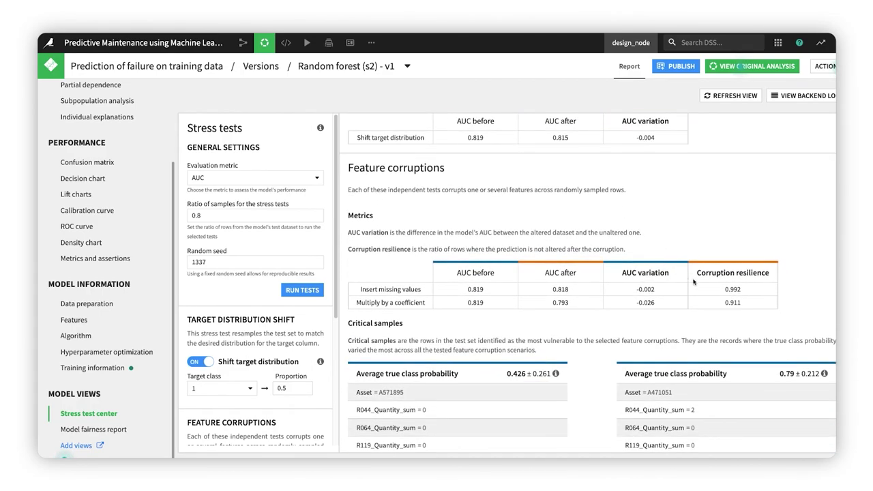
{"action": "scroll", "coordinate": [693, 282], "scroll_direction": "down", "scroll_amount": 2}
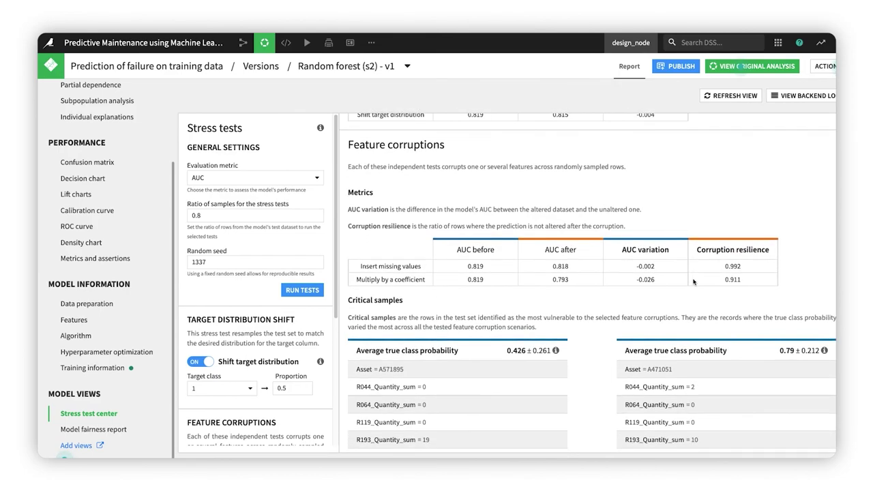
{"action": "scroll", "coordinate": [693, 282], "scroll_direction": "down", "scroll_amount": 9}
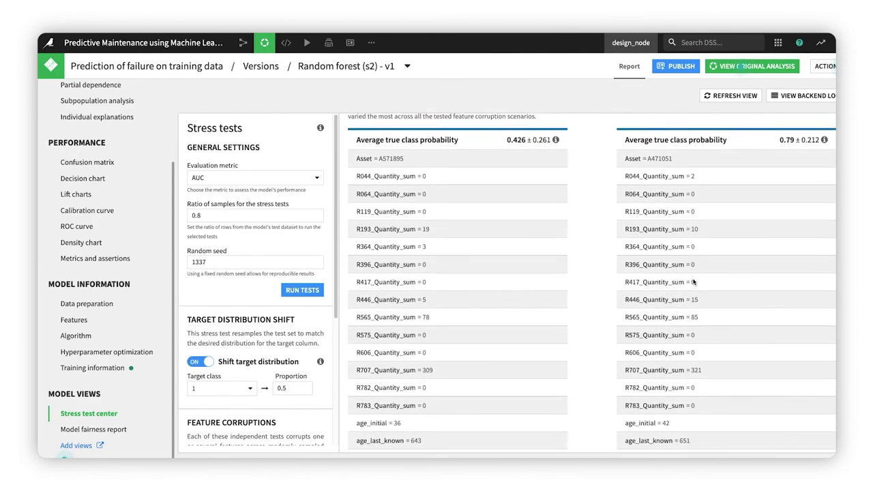
{"action": "scroll", "coordinate": [693, 282], "scroll_direction": "down", "scroll_amount": 10}
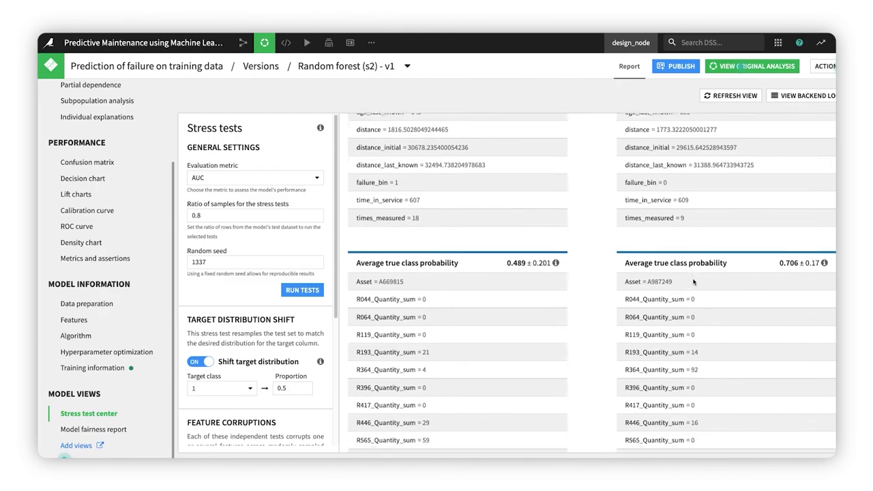